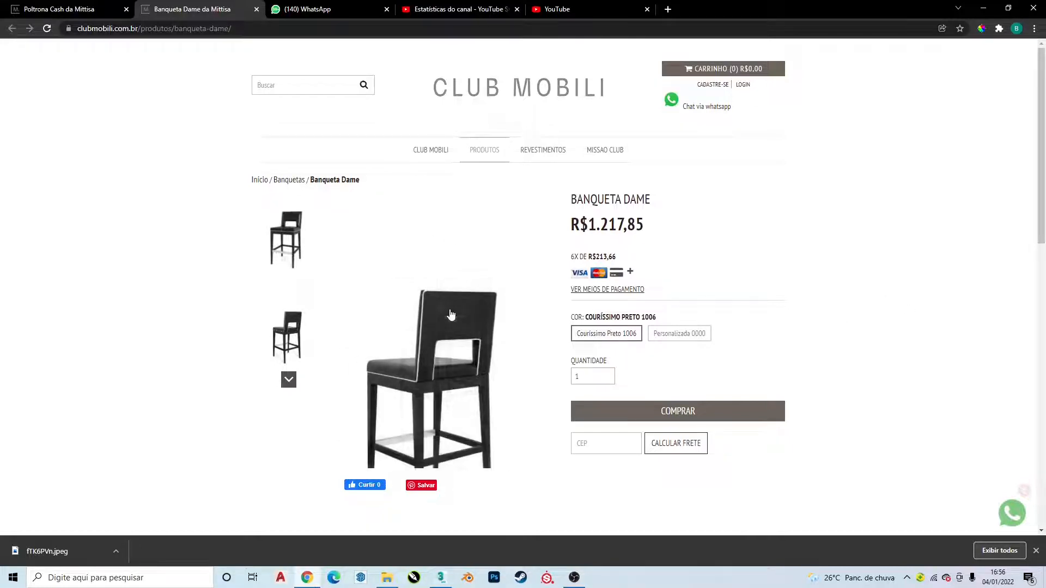
Examine the Banqueta Dame product photos and read the stool's overall dimensions in the product description.
click(289, 380)
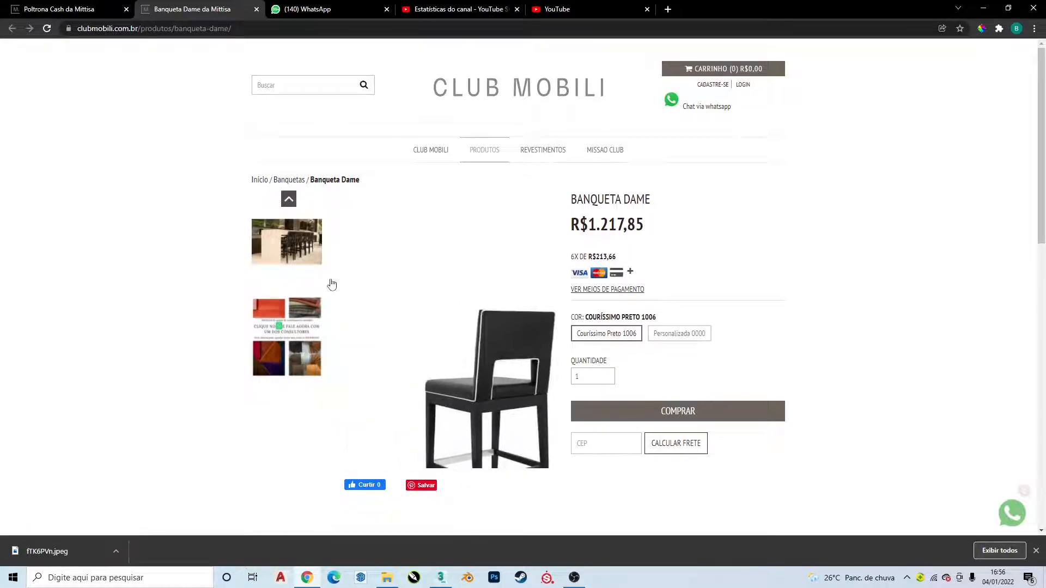
click(289, 199)
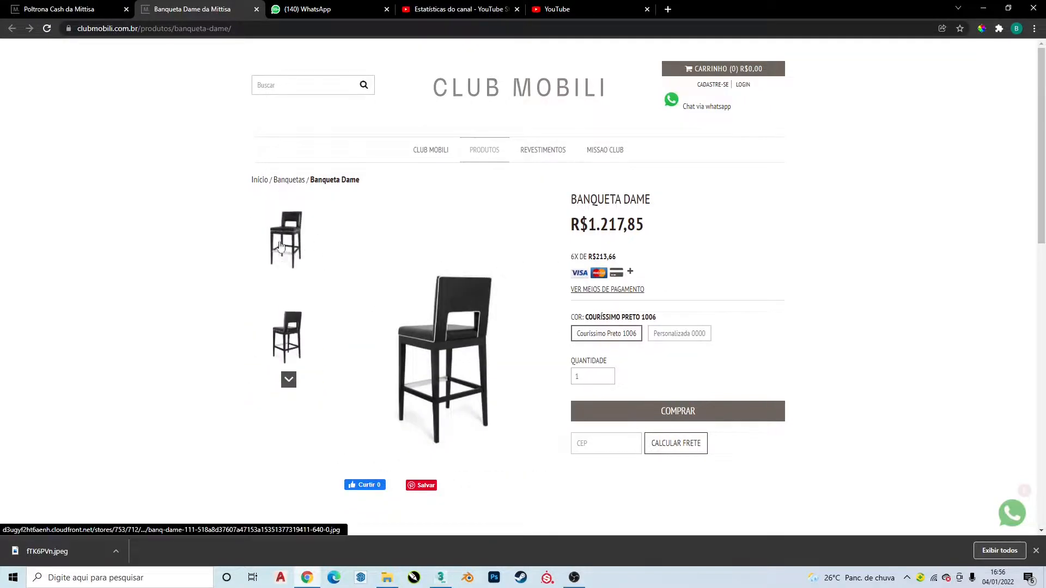
click(280, 246)
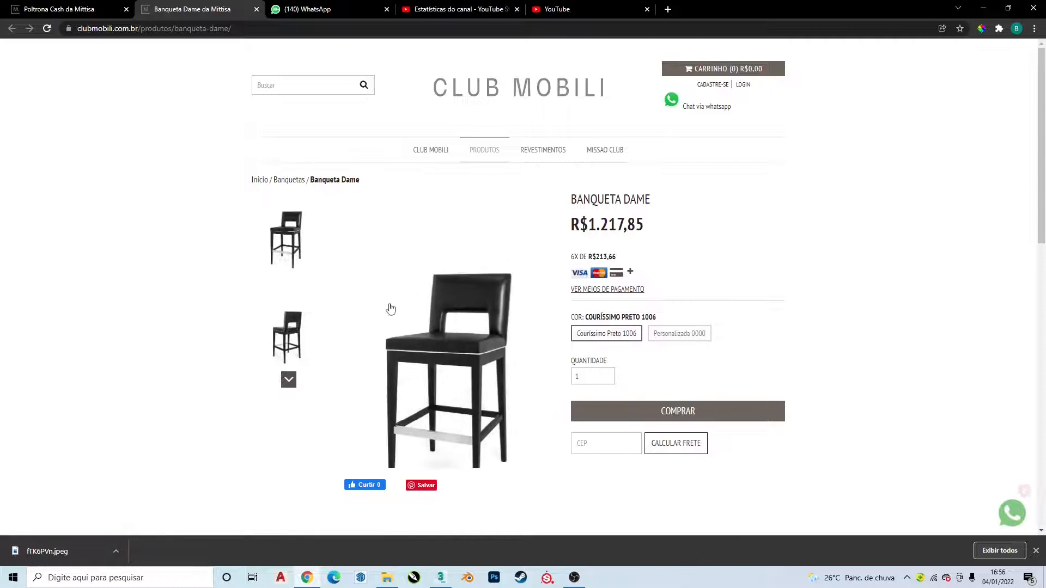
click(299, 333)
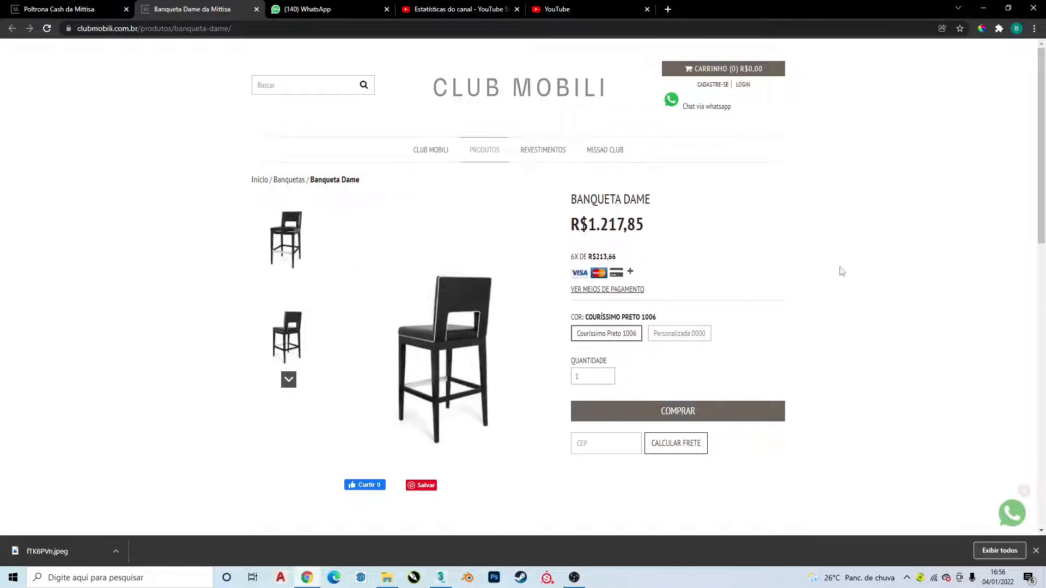
scroll(168, 294, down, 2)
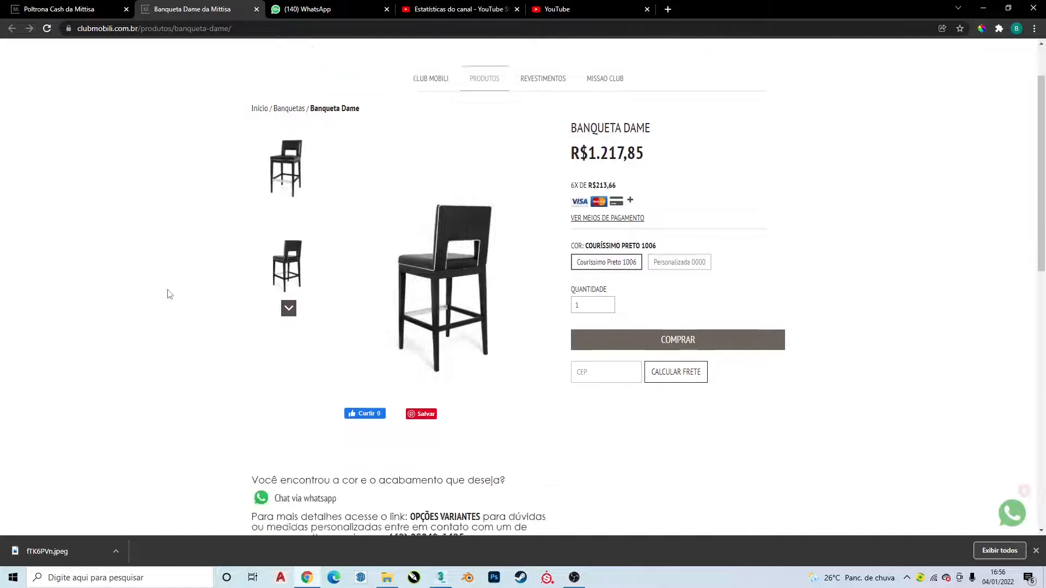
scroll(172, 291, down, 3)
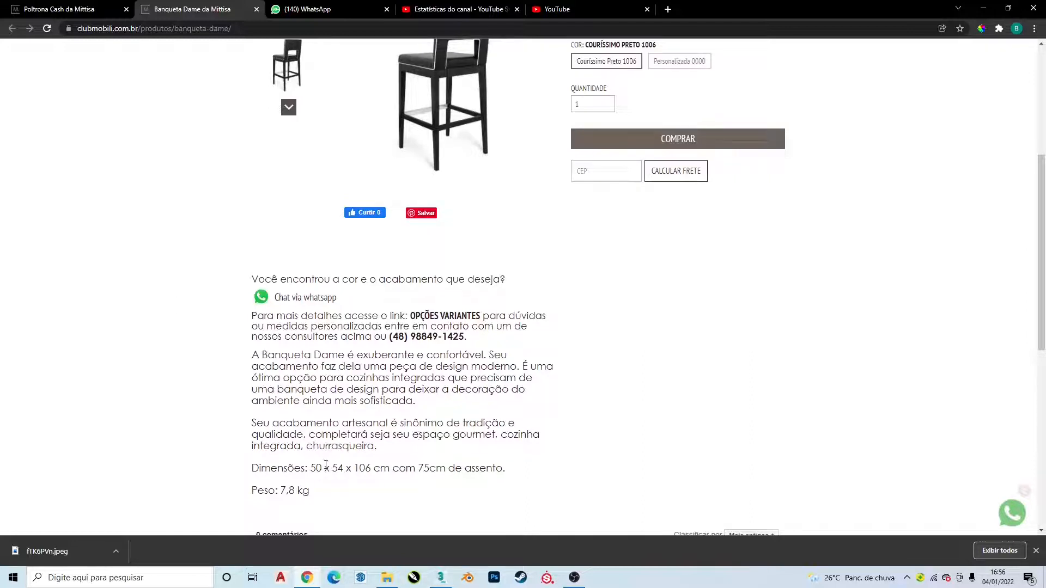
drag(310, 468, 340, 468)
click(340, 467)
Switch to 3ds Max and draw a box around the origin in the Top view, about 572 × 506 mm and 866 mm high.
mouse_move(445, 578)
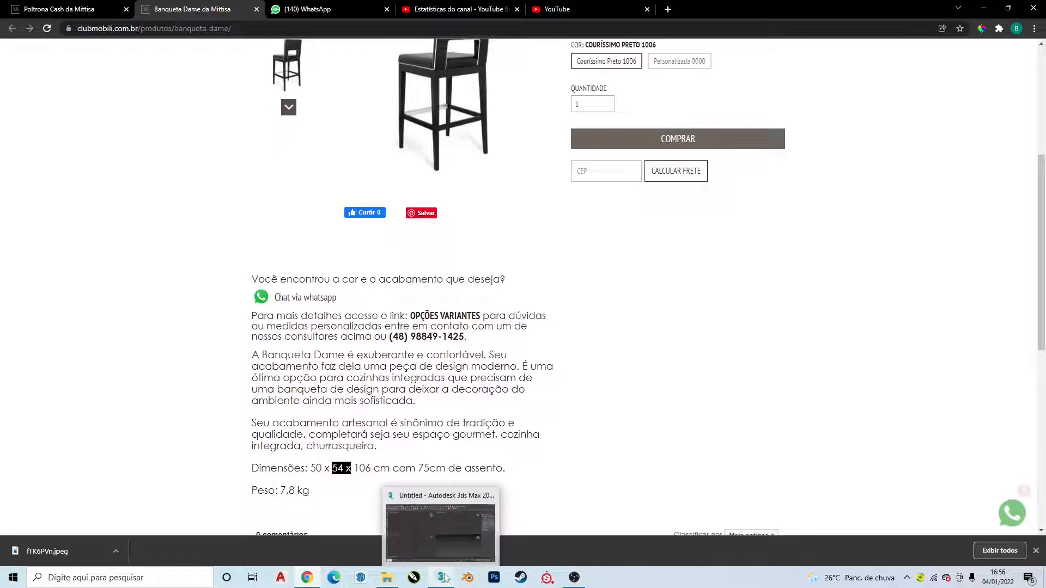
click(446, 537)
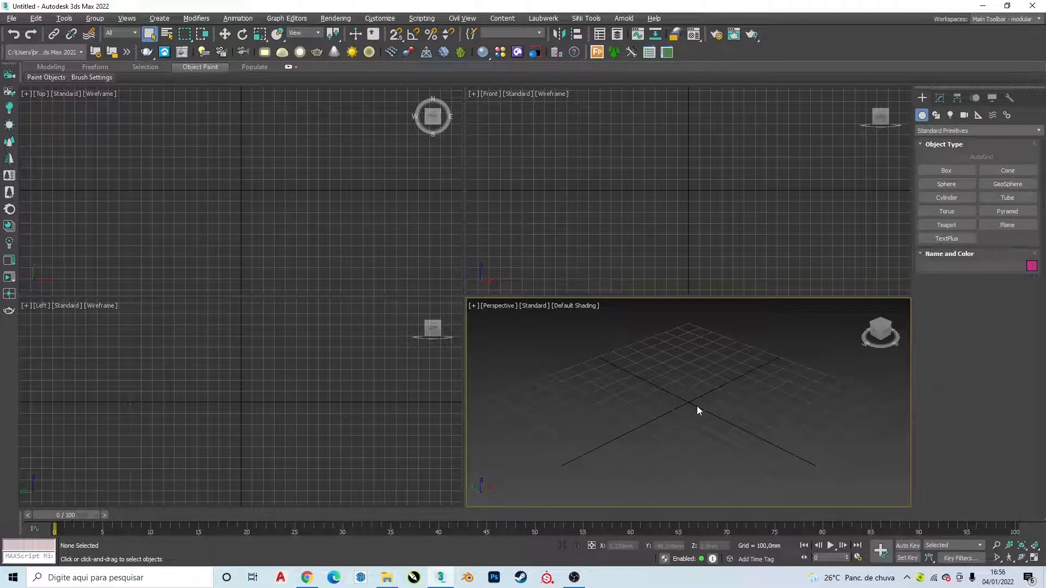
key(alt+w)
click(964, 171)
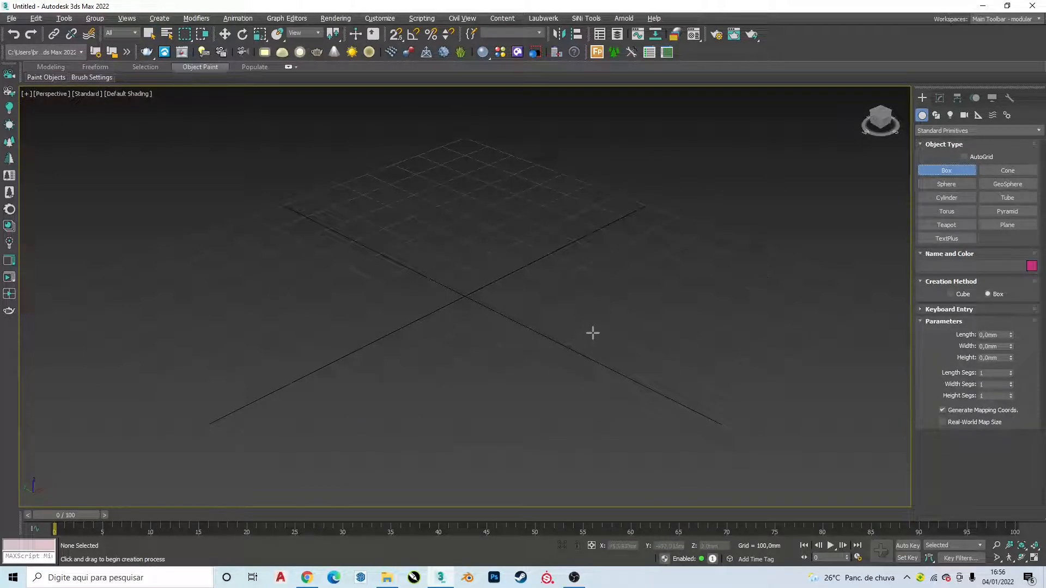
key(t)
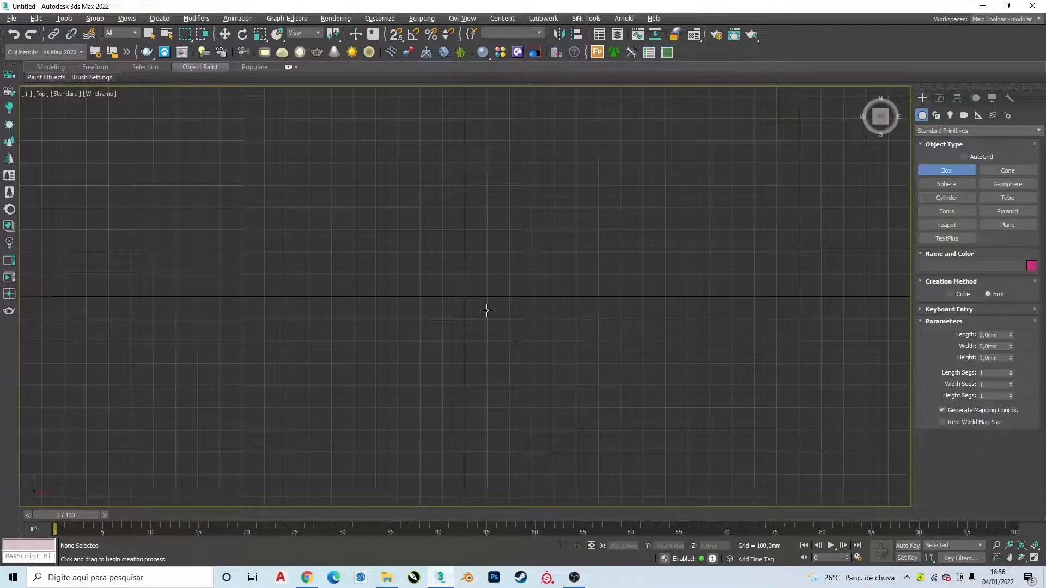
drag(406, 245, 521, 373)
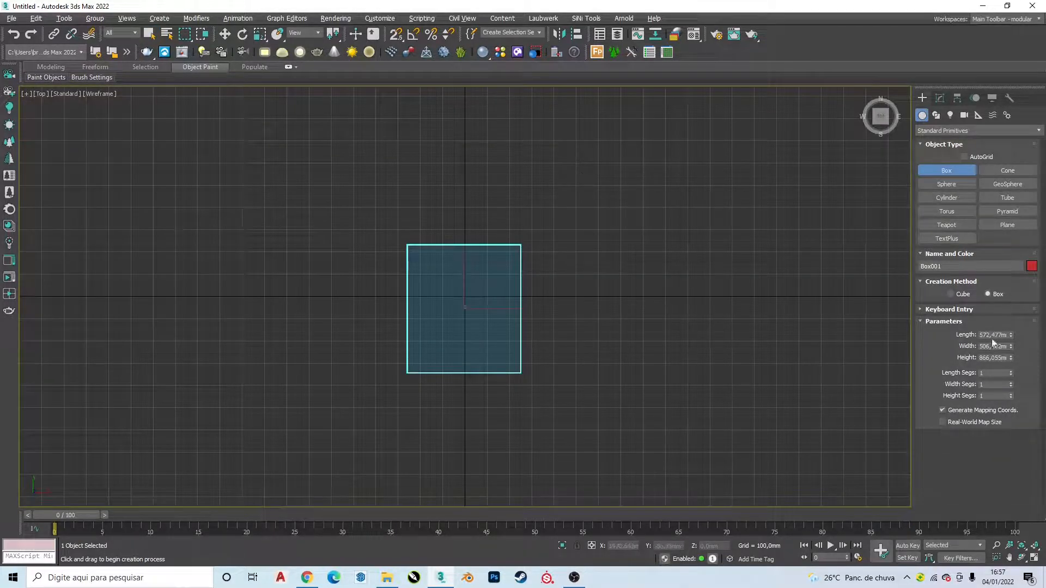
Set the box's length to 500 mm, width to 540 mm and height to 1060 mm, and finish creating it.
text(50)
key(Tab)
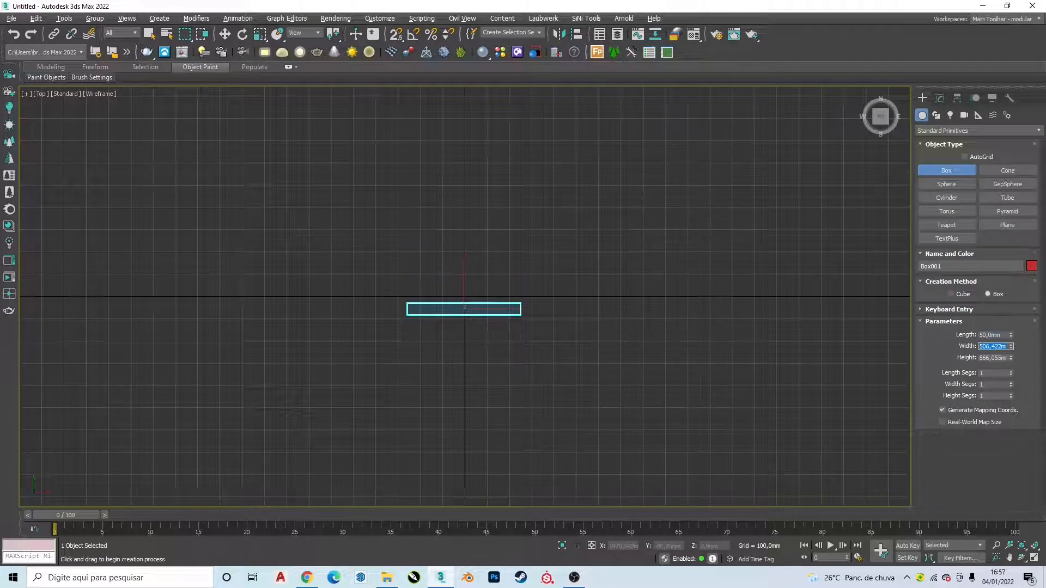
click(994, 334)
key(Tab)
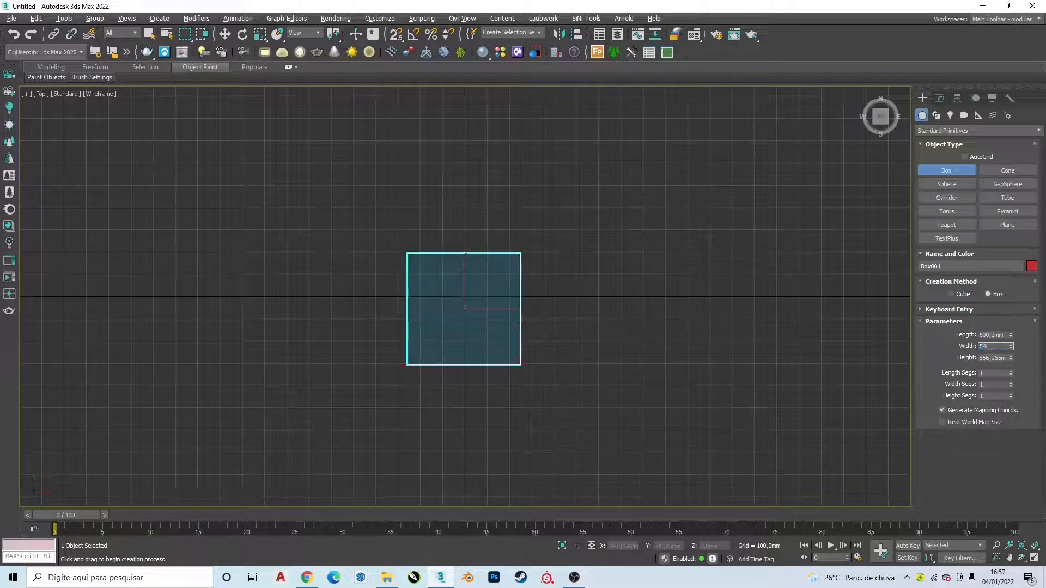
text(540)
key(Return)
key(Tab)
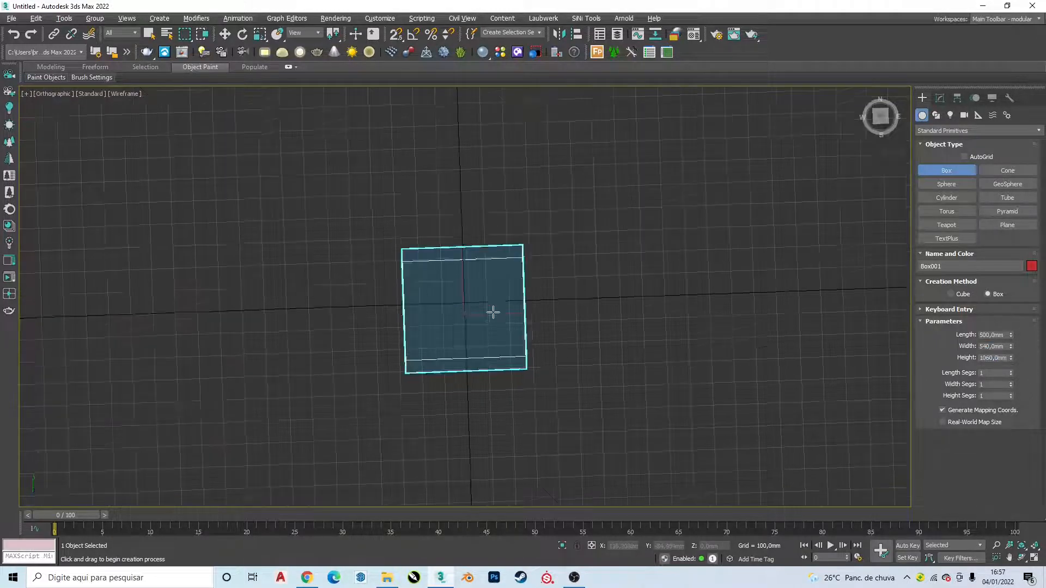
alt+middle_drag(493, 311, 421, 253)
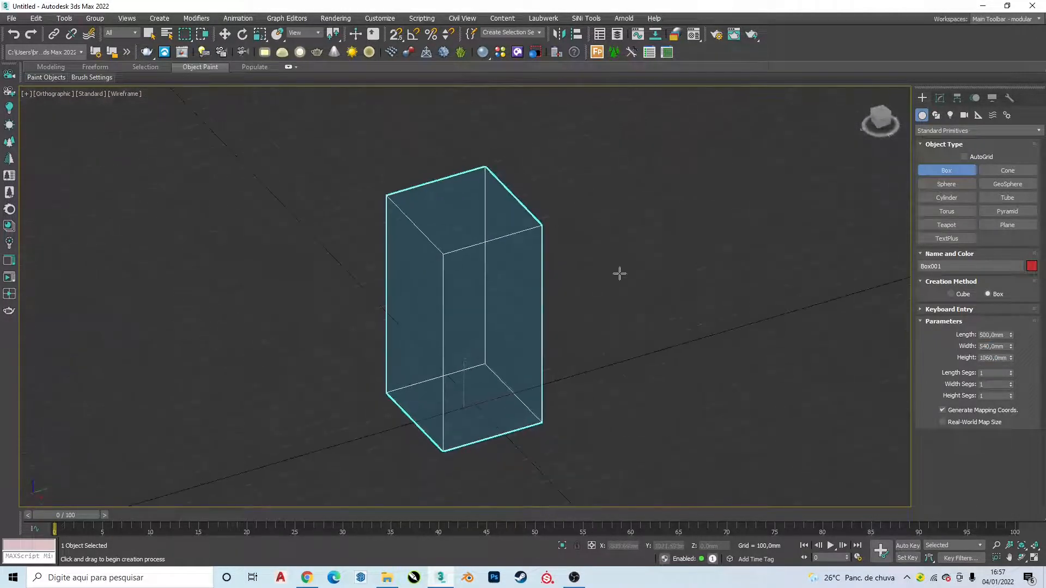
right_click(685, 281)
click(623, 316)
key(f)
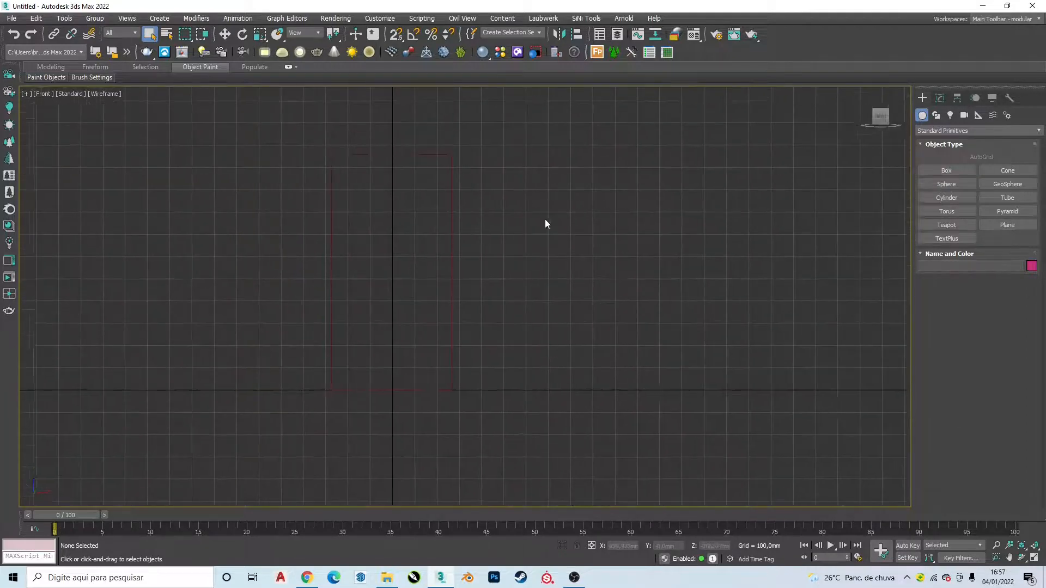
Switch to the product page in Chrome and check the stool's seat height against its photo.
key(alt+Tab)
scroll(560, 319, down, 2)
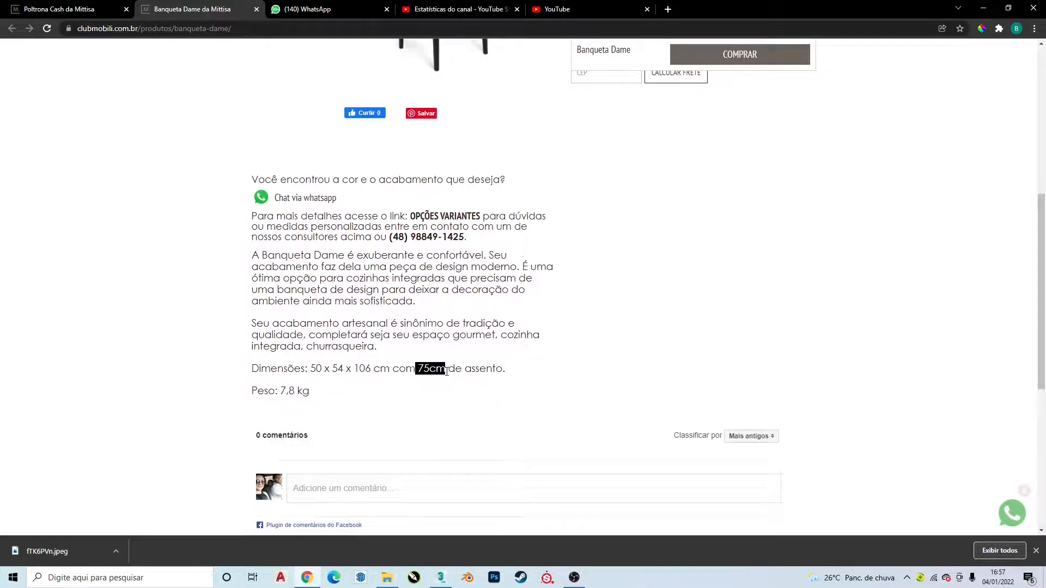
drag(422, 371, 465, 371)
scroll(448, 331, up, 4)
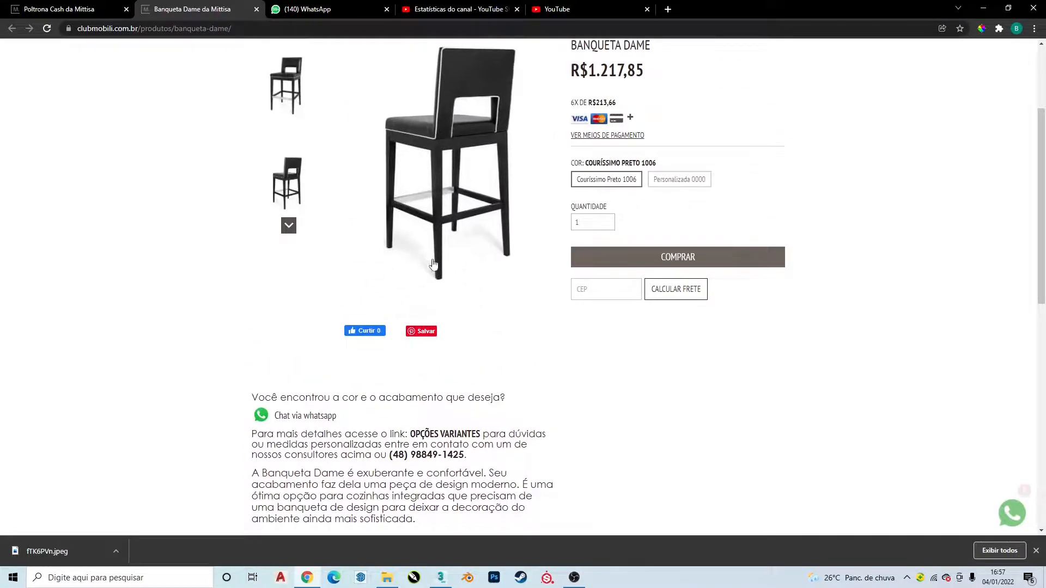
Return to 3ds Max and display the box in the Front view with default shading instead of wireframe.
key(alt+Tab)
scroll(509, 280, down, 3)
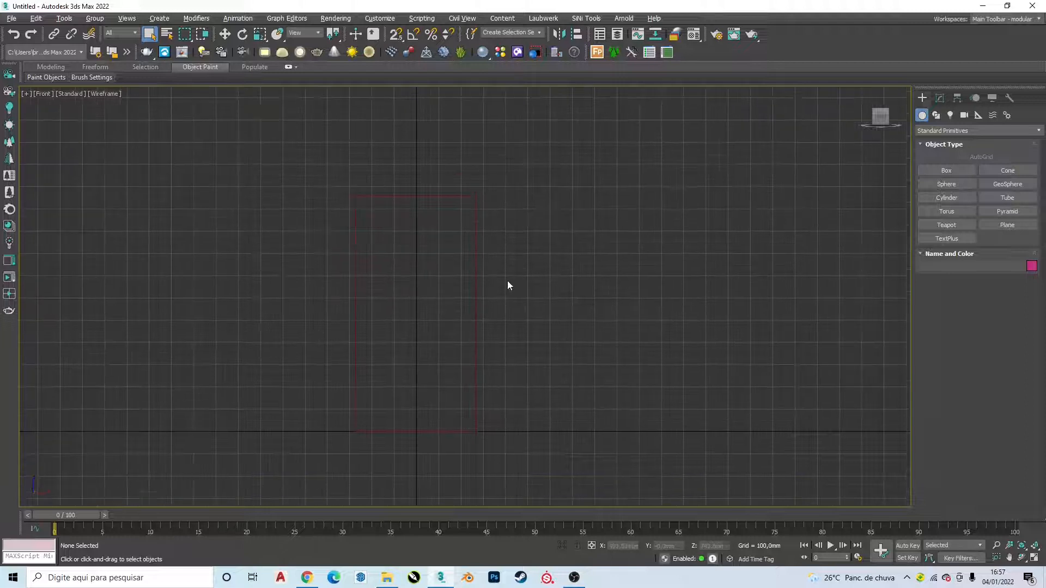
key(F3)
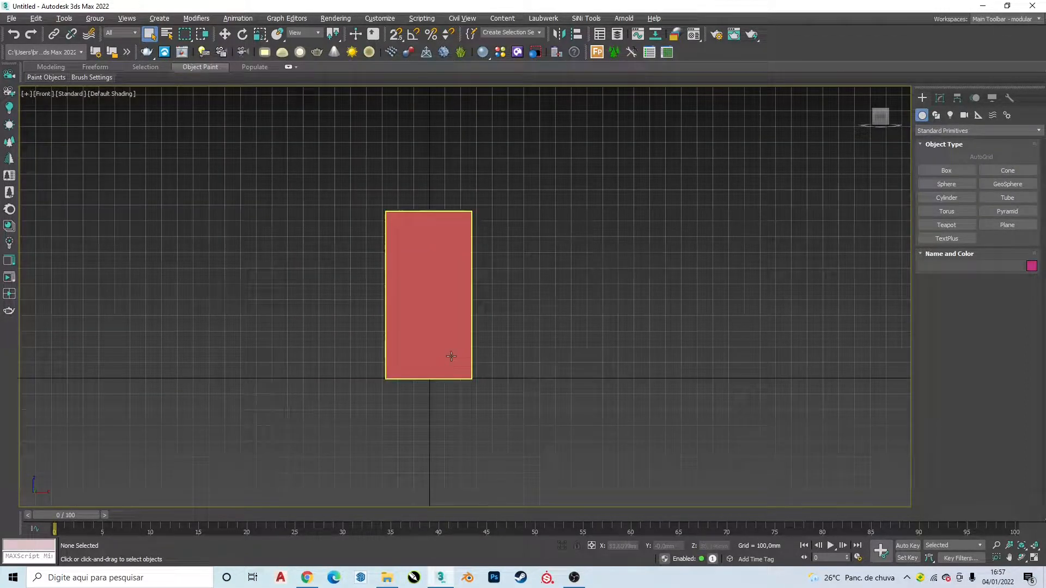
scroll(451, 356, up, 3)
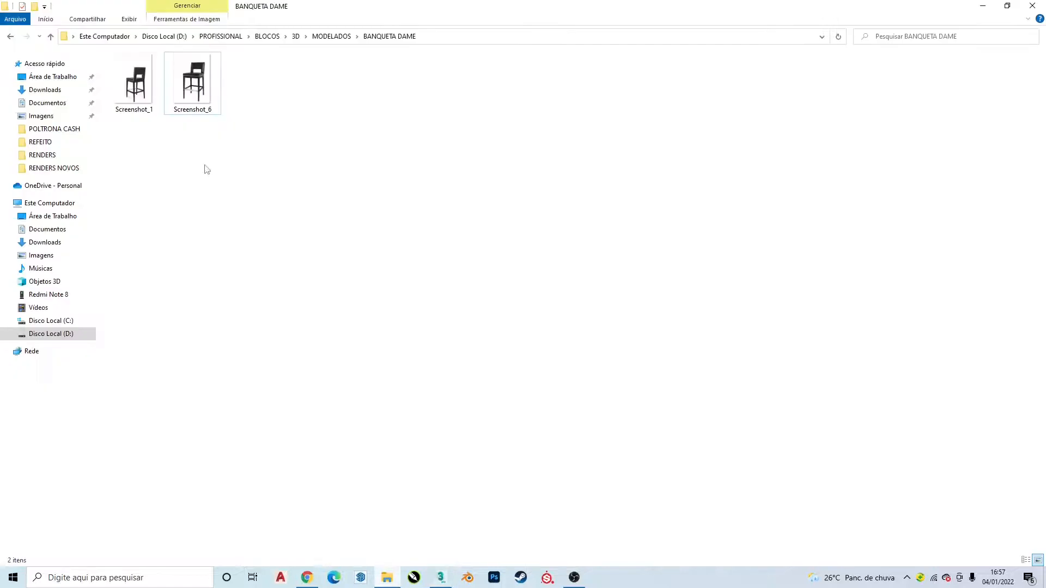
Open Screenshot_6 from the BANQUETA DAME folder, close the folder window and place the photo beside the box in 3ds Max.
double_click(188, 85)
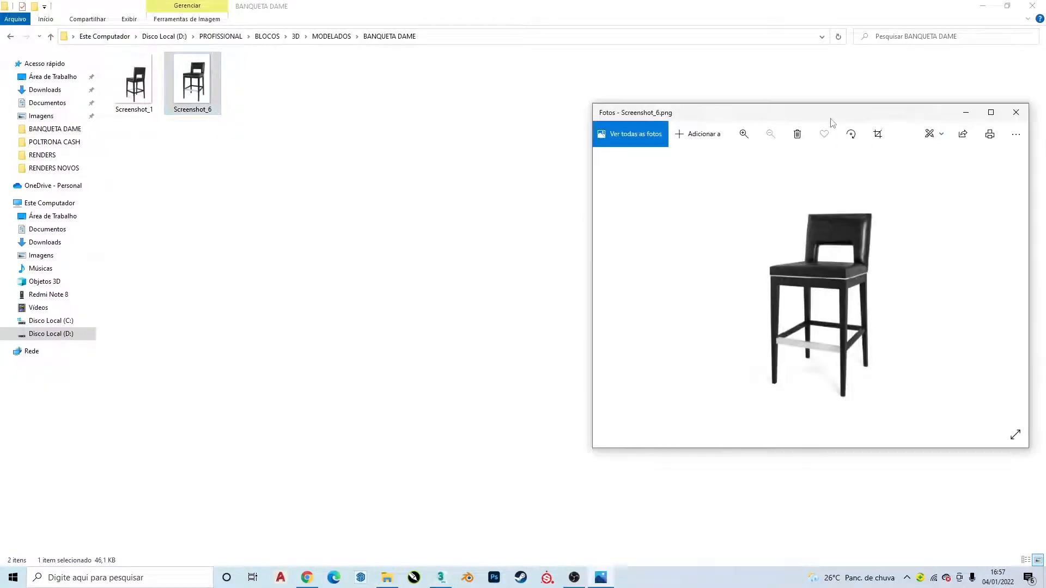
drag(829, 119, 549, 102)
click(922, 13)
drag(922, 10, 893, 48)
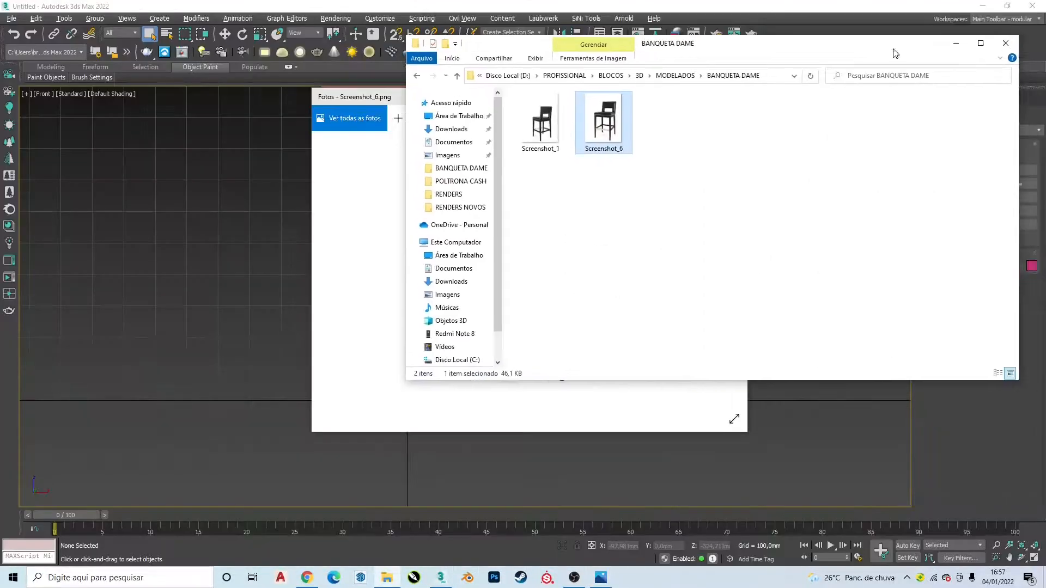
click(1008, 43)
drag(536, 100, 203, 138)
middle_drag(535, 191, 641, 227)
scroll(642, 228, down, 2)
middle_drag(322, 213, 446, 229)
key(alt+Tab)
middle_drag(537, 231, 514, 239)
key(alt+Tab)
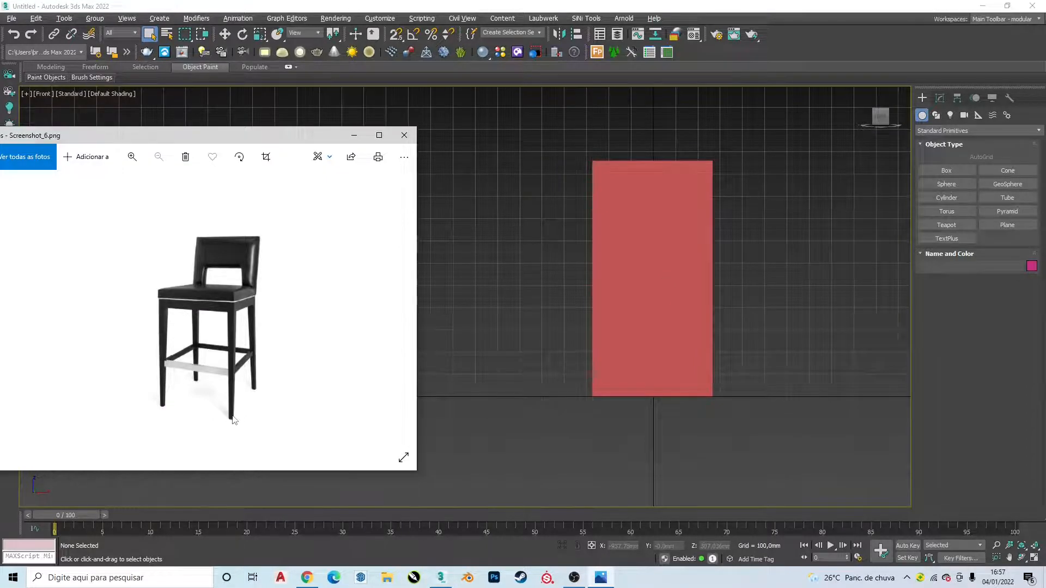
Capture the stool in the reference photo and mark its seat height with a red line along the front leg.
key(Print)
drag(133, 212, 285, 442)
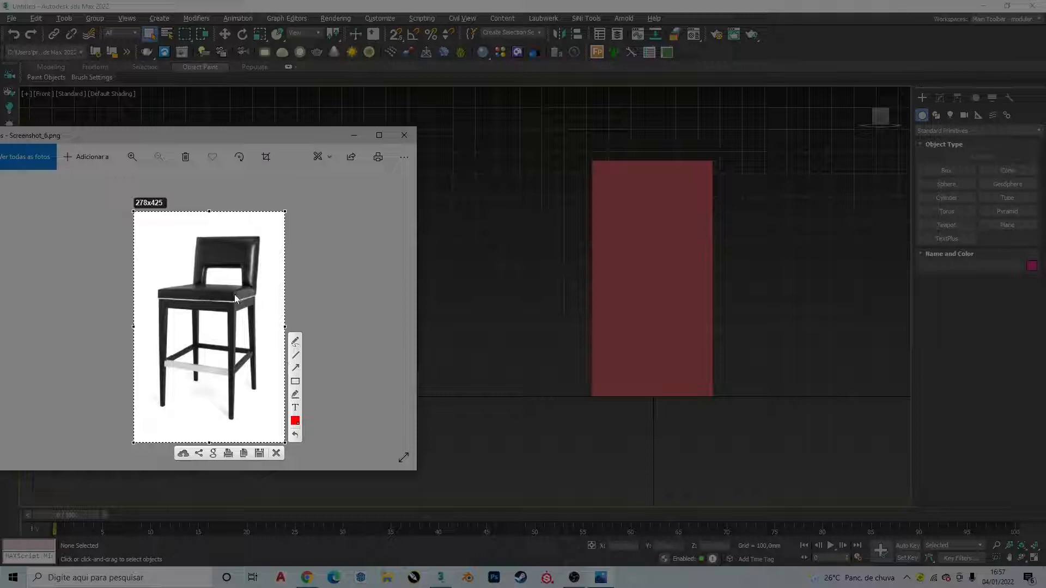
drag(235, 299, 233, 424)
right_click(367, 301)
click(449, 279)
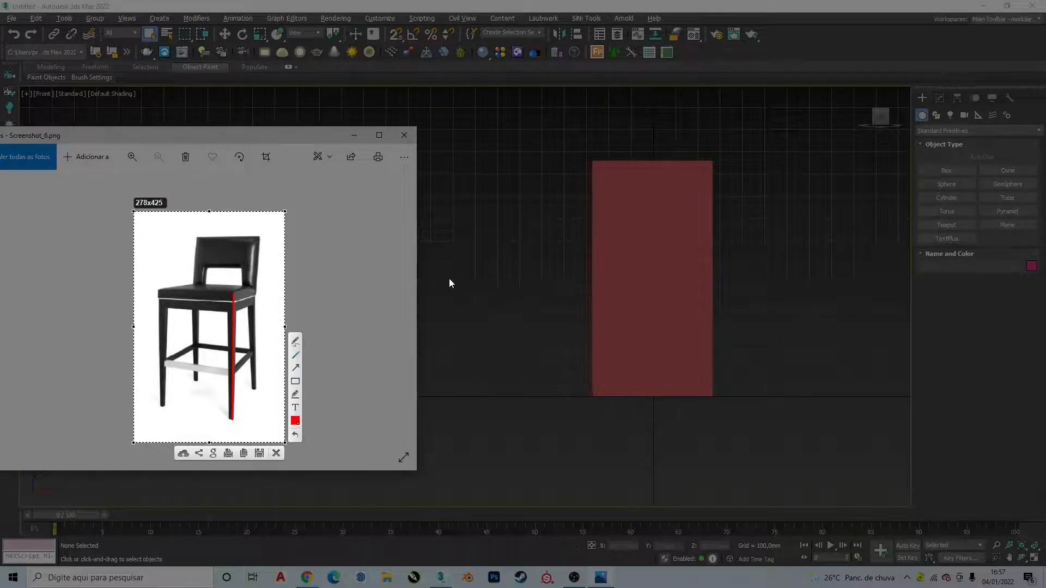
key(Escape)
Return to 3ds Max and select the box for an angled look at its volume.
click(575, 214)
middle_drag(589, 231, 487, 233)
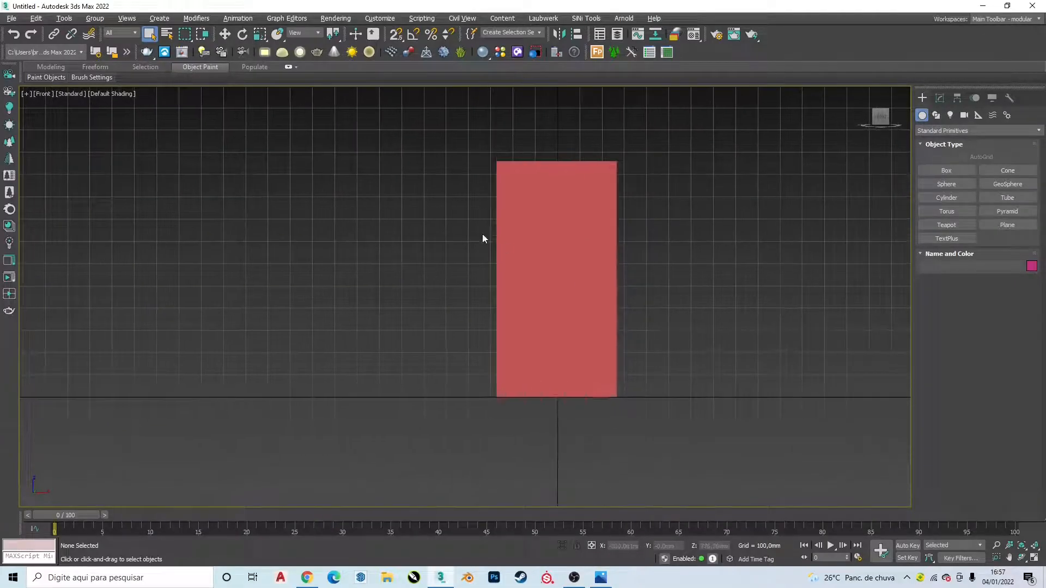
click(578, 243)
scroll(597, 245, up, 4)
alt+middle_drag(598, 245, 534, 298)
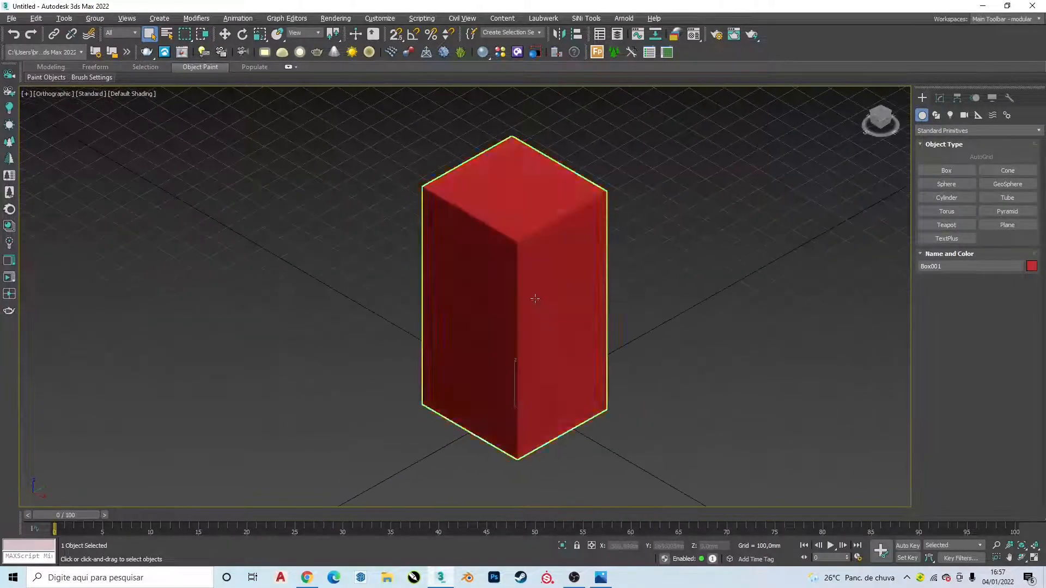
Compare the front and rear stool photos on the product page in Chrome with the box in 3ds Max.
key(alt+Tab)
key(alt+Tab)
key(Tab)
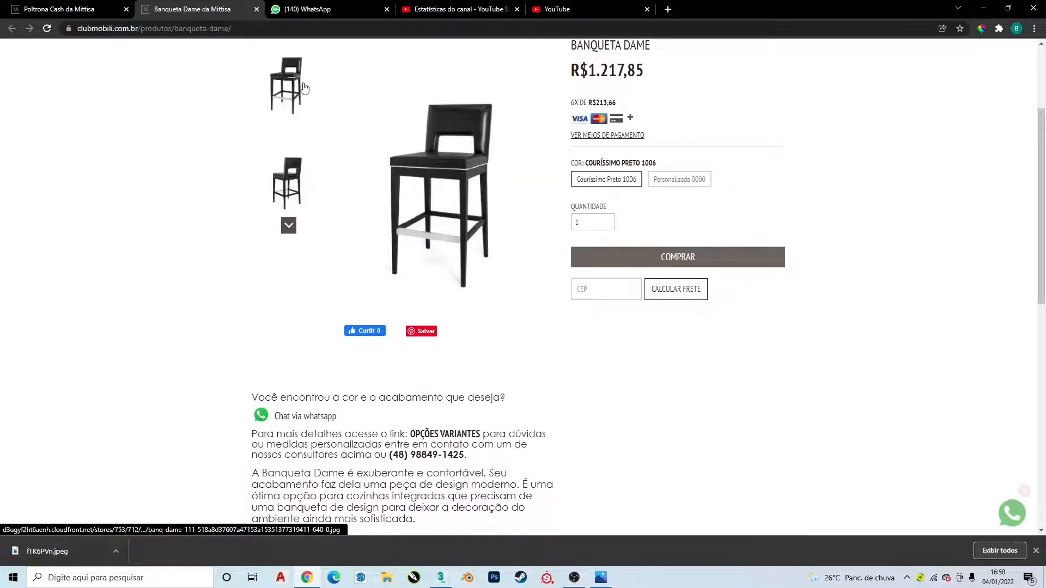
click(296, 171)
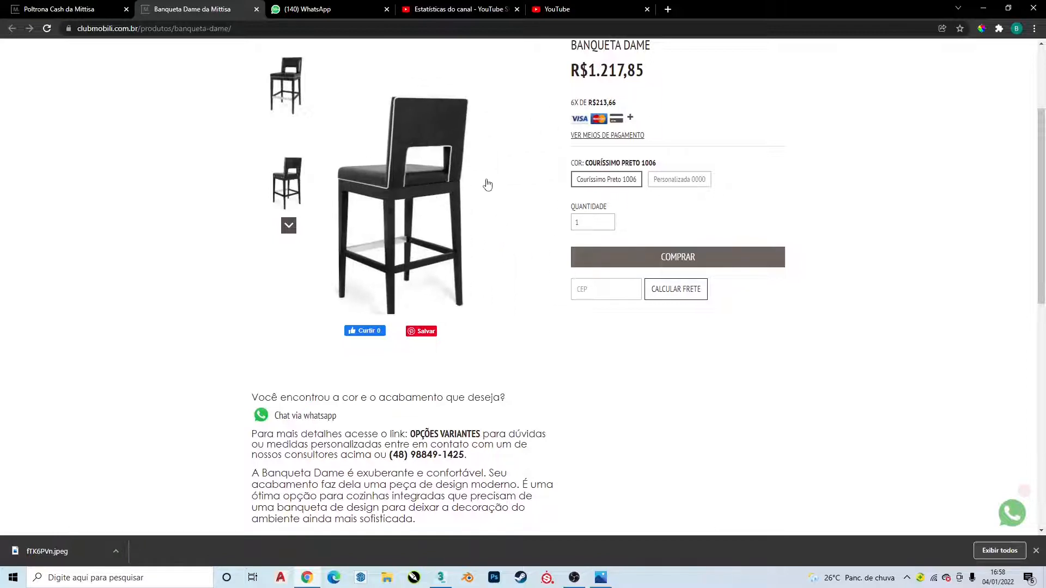
key(alt+Tab)
key(Tab)
key(alt+Tab)
key(Tab)
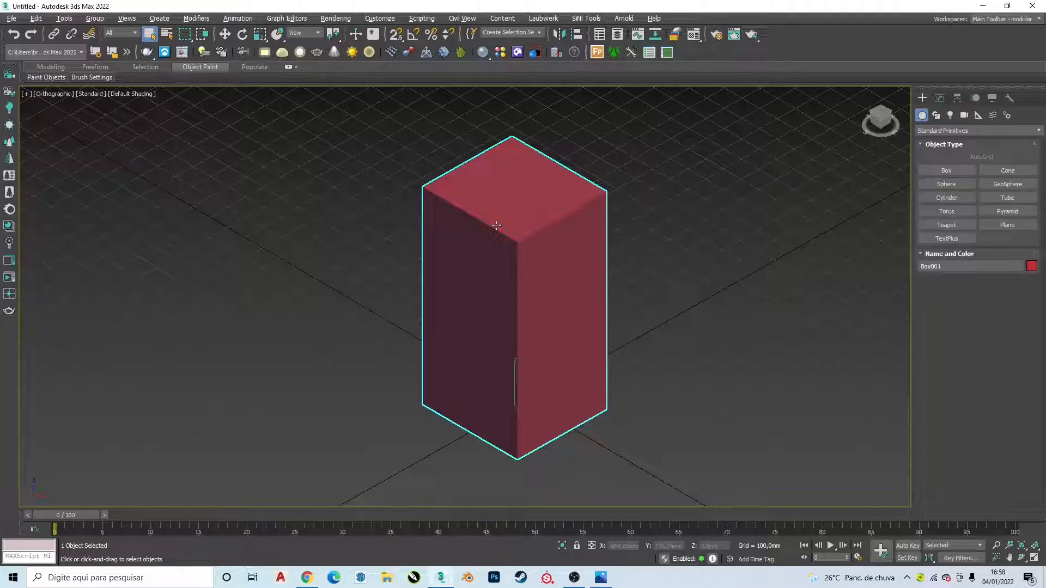
Reread the seat height and overall dimensions on the product page and compare them with the stool photos.
key(alt+Tab)
key(alt+Tab)
key(Tab)
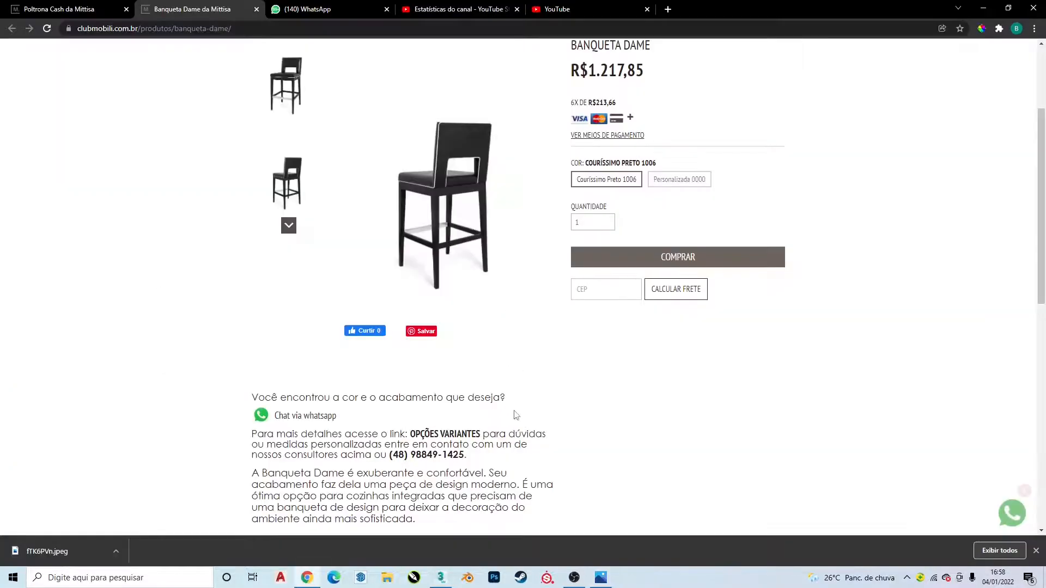
scroll(516, 415, down, 3)
drag(423, 423, 465, 423)
drag(347, 425, 332, 424)
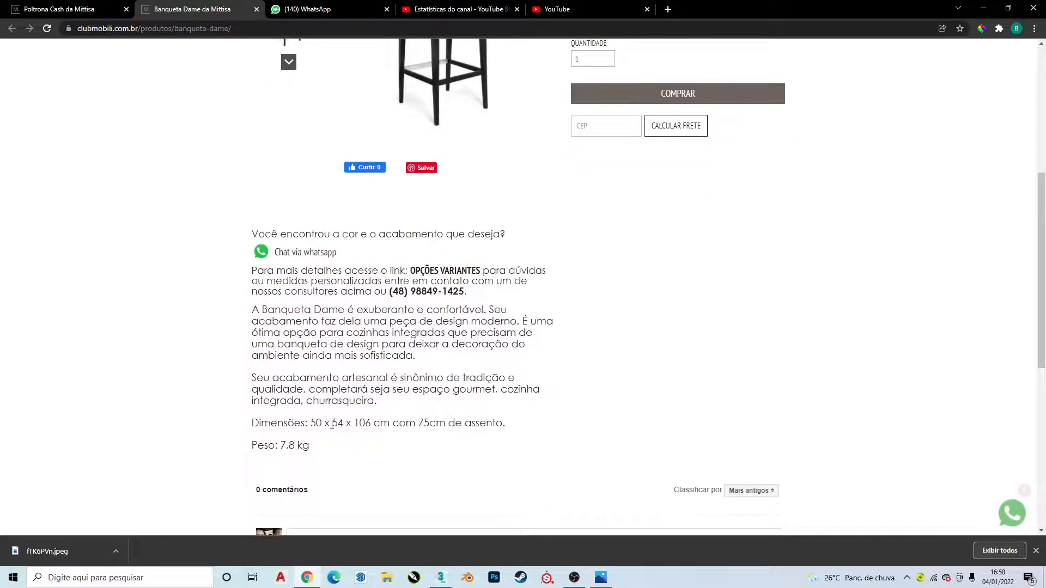
key(alt+Tab)
key(alt+Tab)
scroll(411, 145, up, 3)
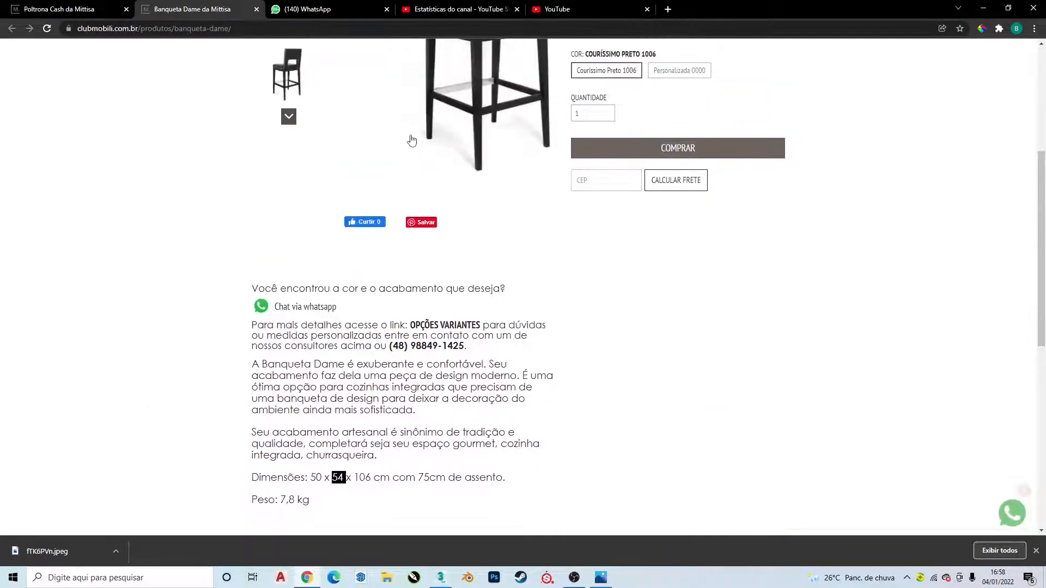
key(alt+Tab)
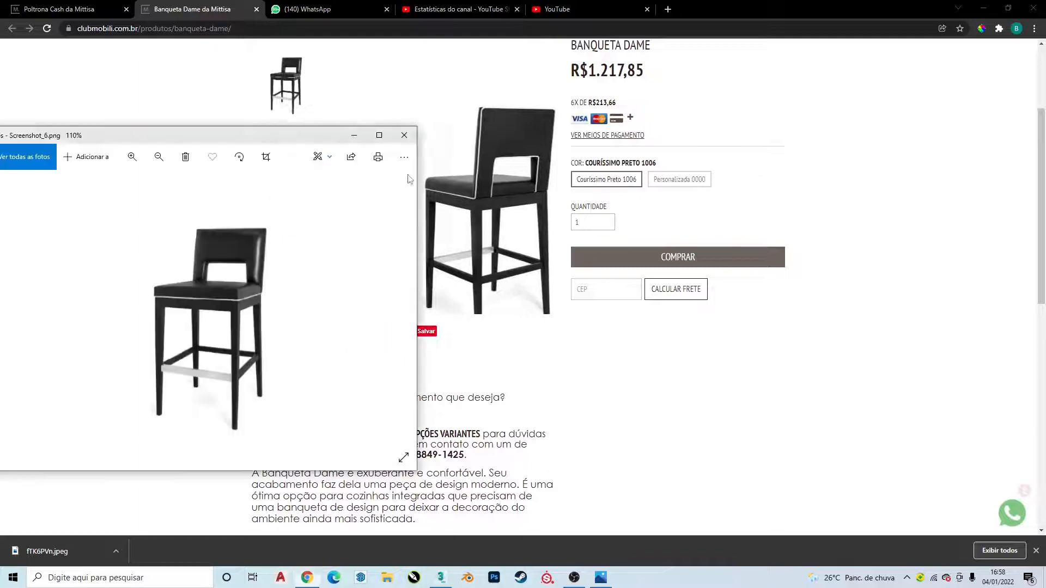
Switch back to 3ds Max and set the box's height to 760 mm.
key(alt+Tab)
key(Tab)
middle_drag(589, 340, 580, 347)
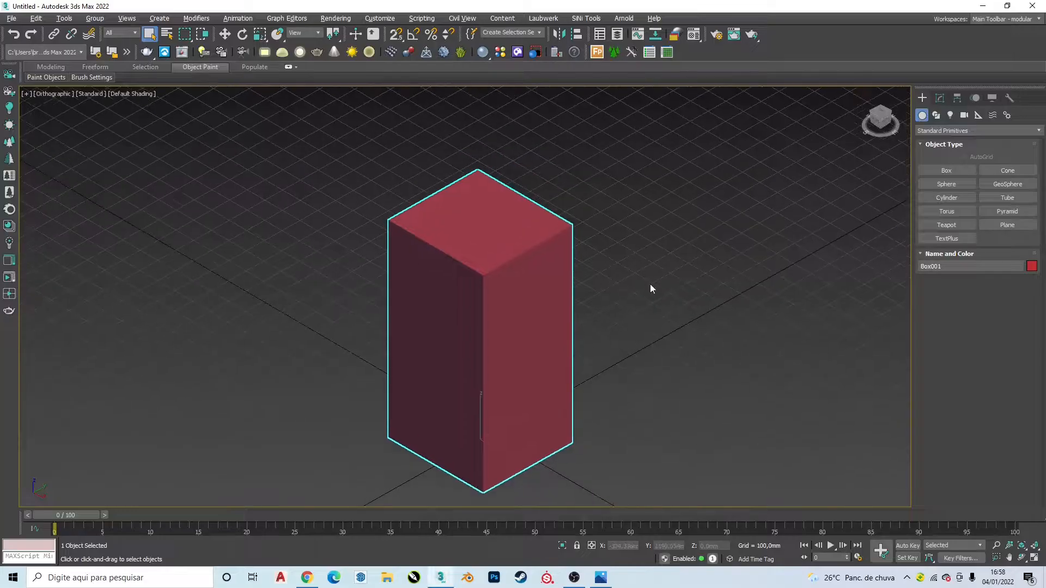
click(649, 283)
middle_drag(482, 336, 475, 316)
click(477, 315)
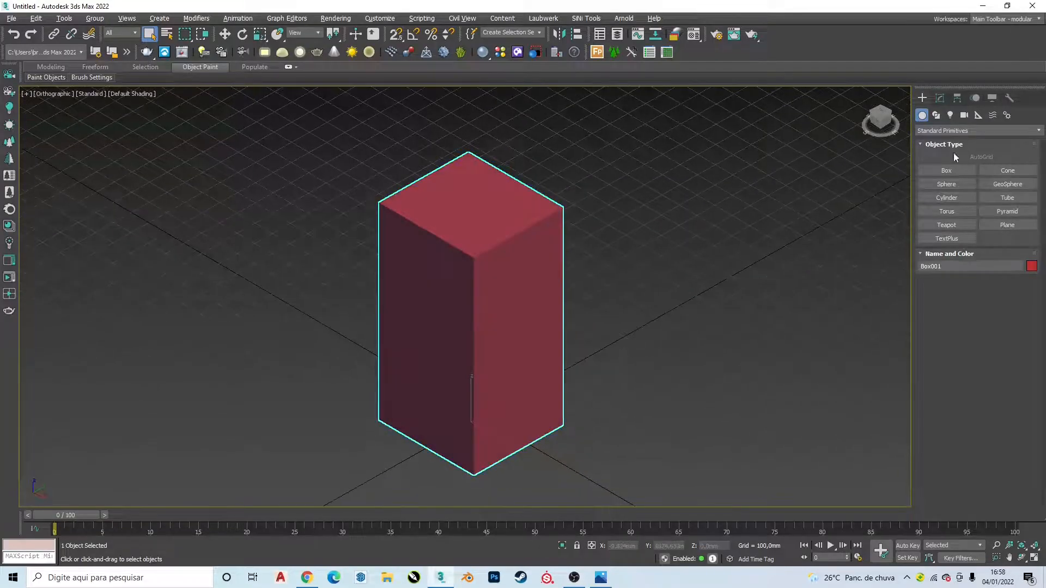
click(940, 98)
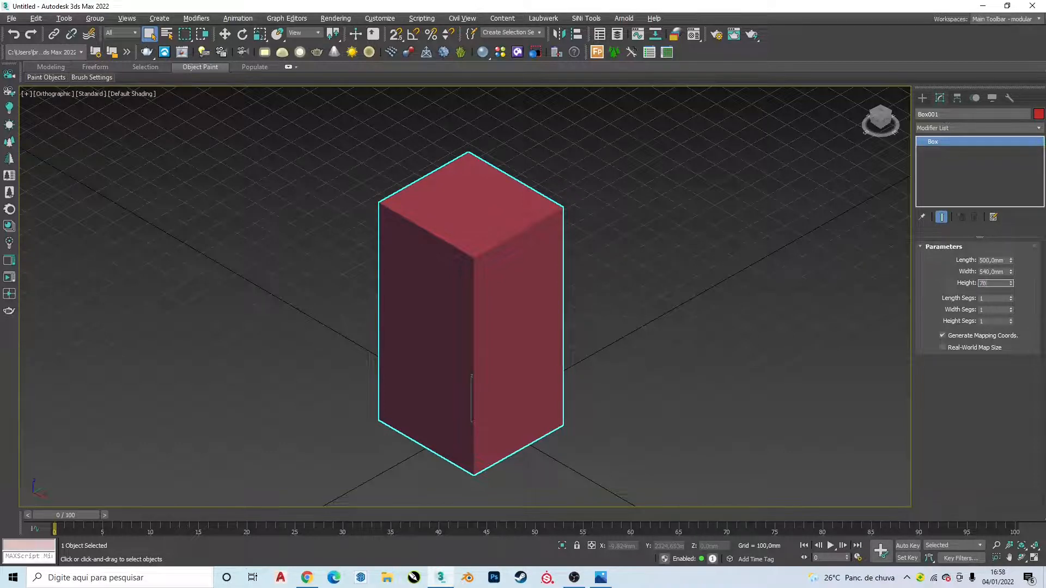
text(0)
key(Return)
click(786, 301)
scroll(603, 285, up, 3)
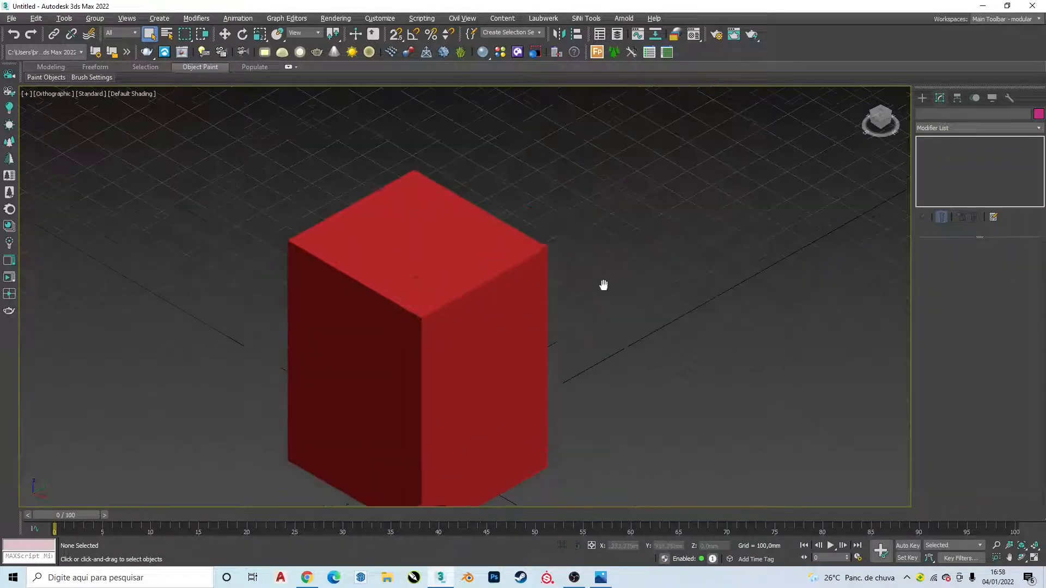
Examine the box's proportions from the top and in perspective.
key(t)
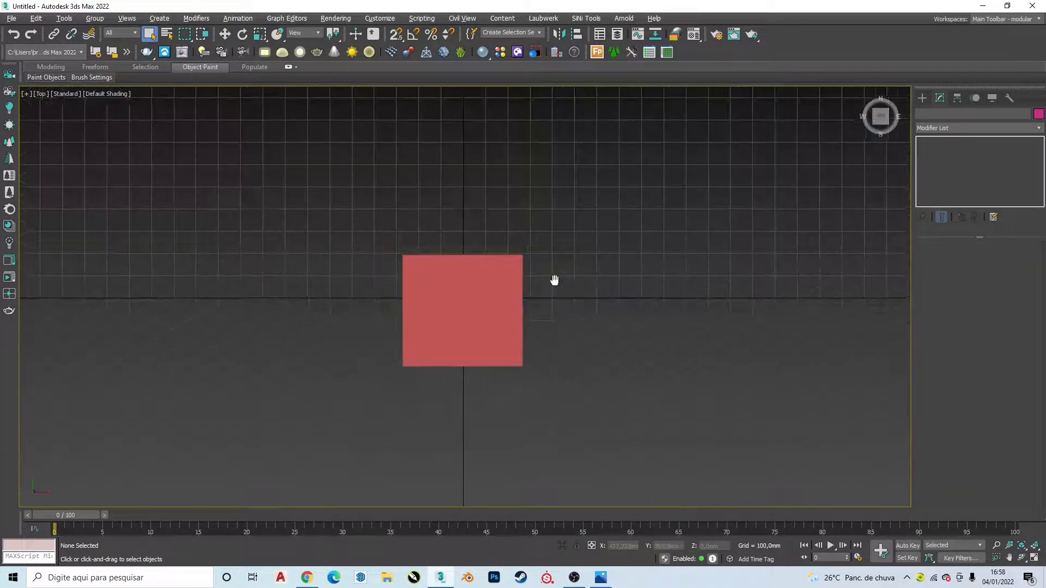
middle_drag(554, 280, 532, 312)
scroll(531, 308, down, 5)
scroll(533, 302, up, 3)
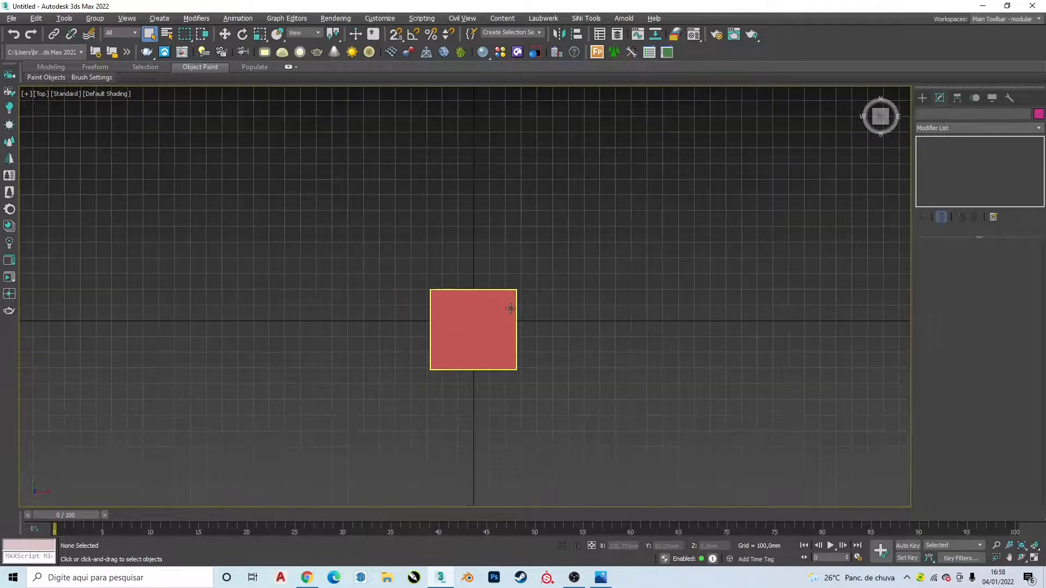
key(p)
scroll(502, 304, down, 6)
middle_drag(501, 304, 469, 354)
scroll(473, 344, up, 5)
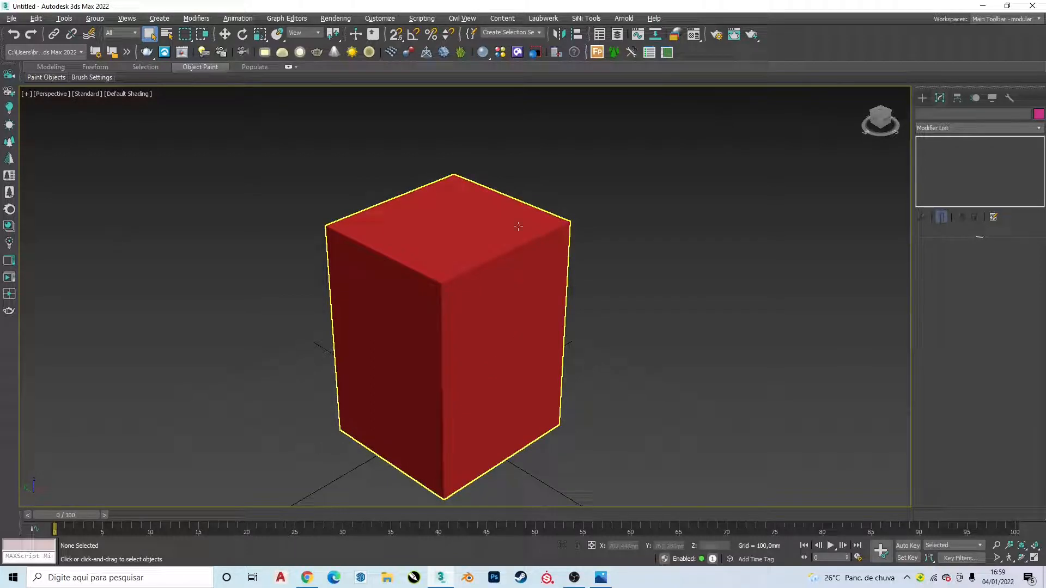
scroll(616, 282, down, 5)
Close the stool screenshot covering the product page in Chrome and return to 3ds Max.
key(alt+Tab)
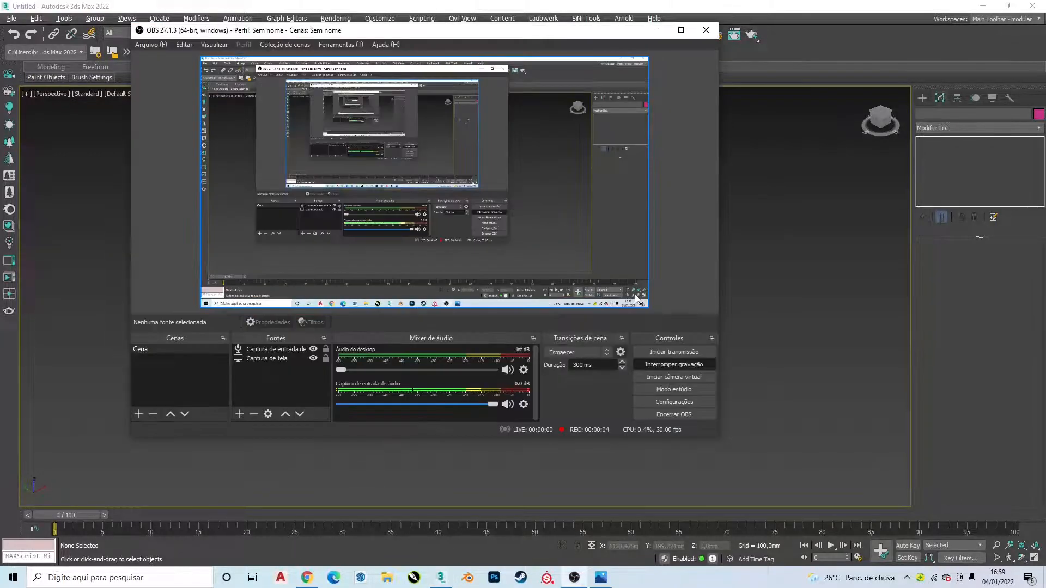
key(alt+Tab)
key(alt+Tab)
key(alt+Tab)
key(alt+Tab)
key(alt+Tab)
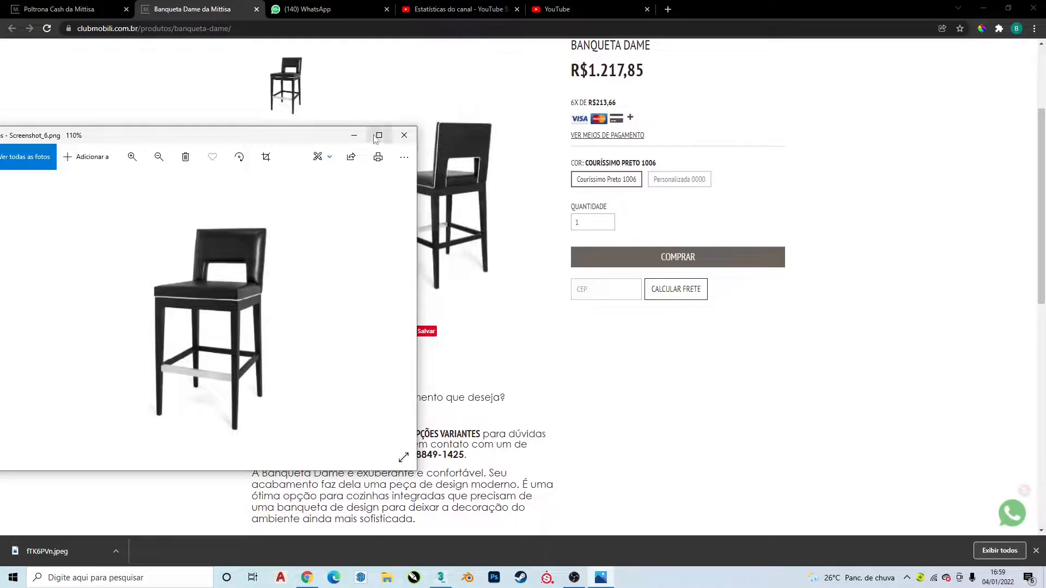
click(404, 135)
click(441, 578)
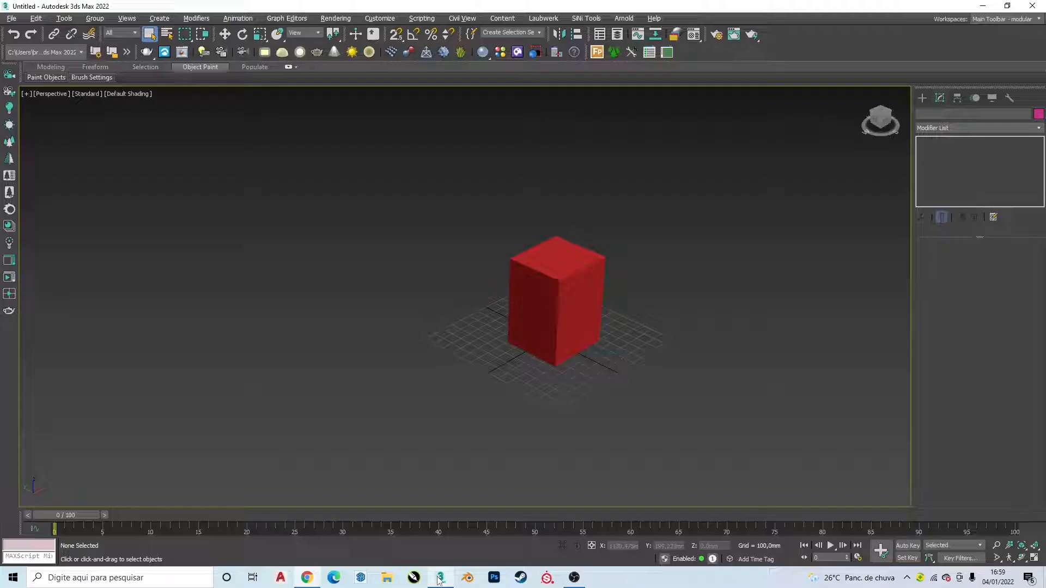
Show the box from the front, ready to add a plane for the stool reference photo.
click(391, 577)
click(511, 456)
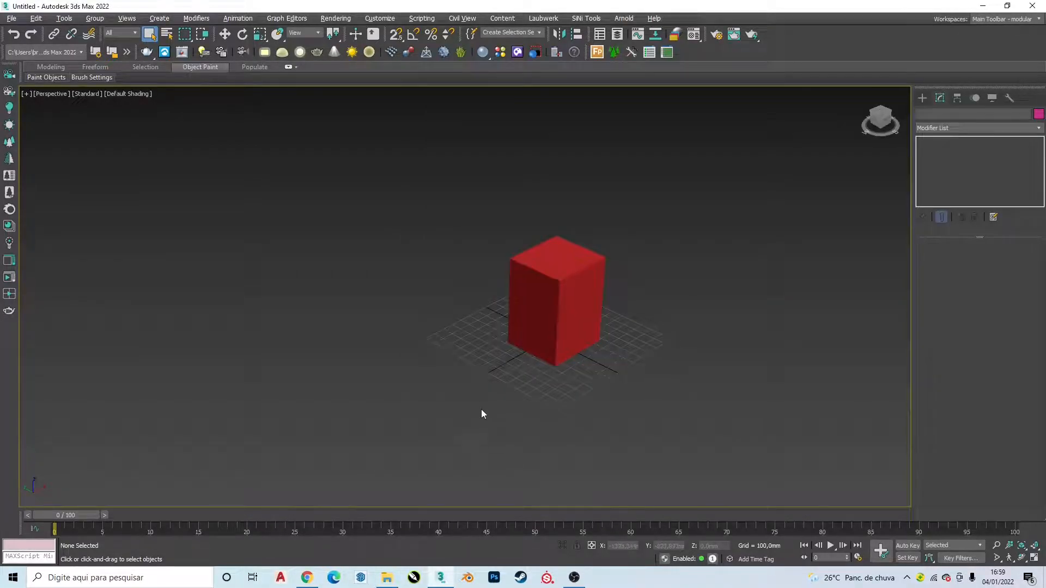
middle_drag(482, 409, 453, 394)
key(f)
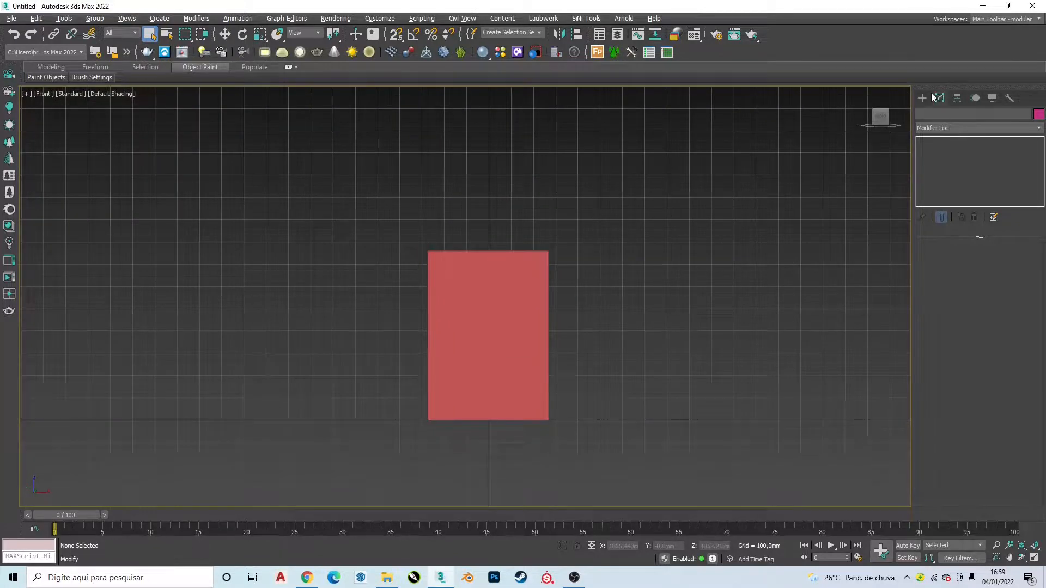
click(922, 97)
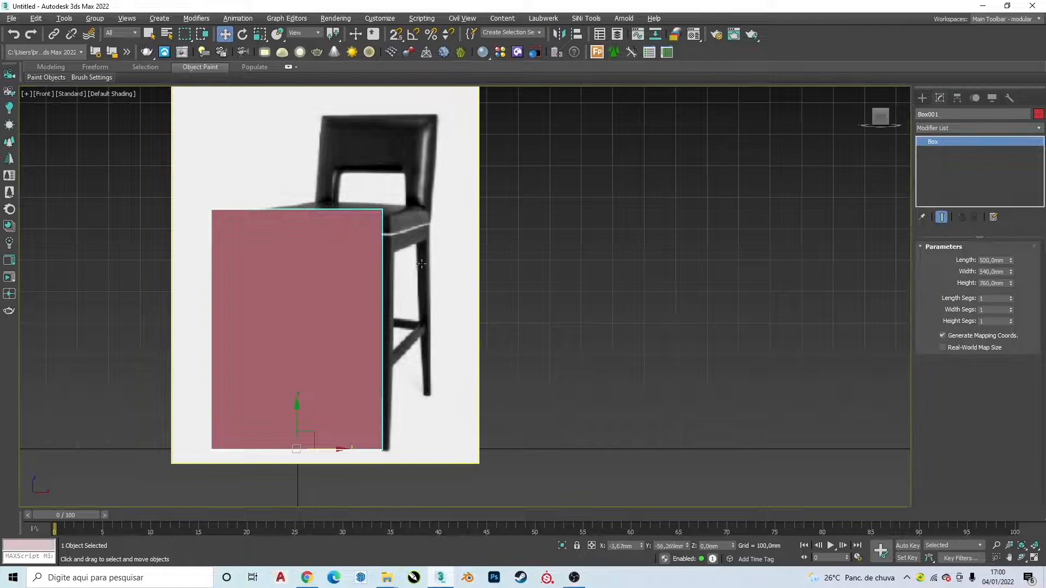
Move the stool image plane sideways clear of the box and compare the two from an angle and the front.
click(441, 250)
scroll(441, 250, down, 3)
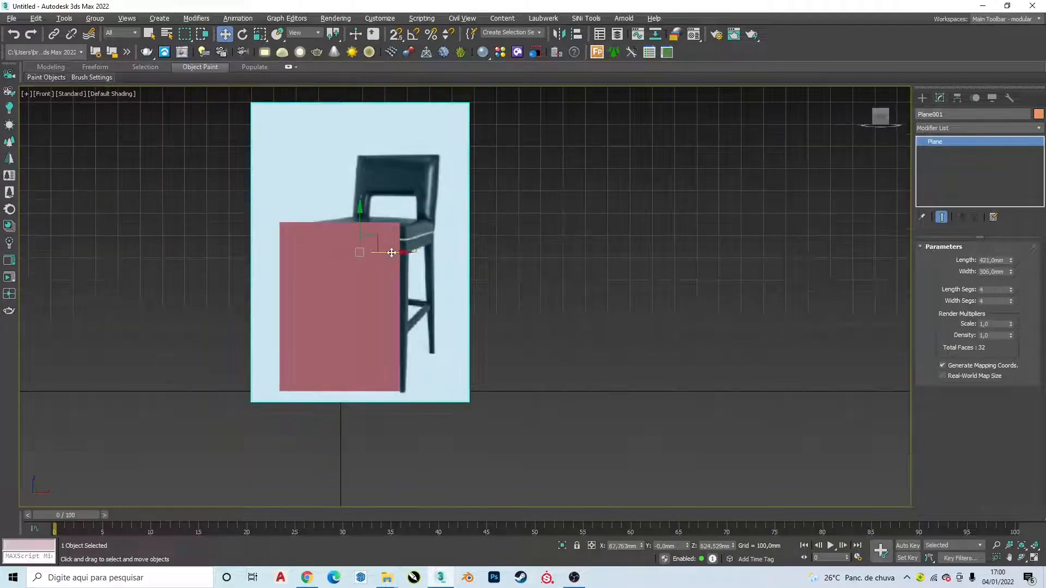
drag(392, 252, 608, 253)
alt+middle_drag(305, 229, 440, 310)
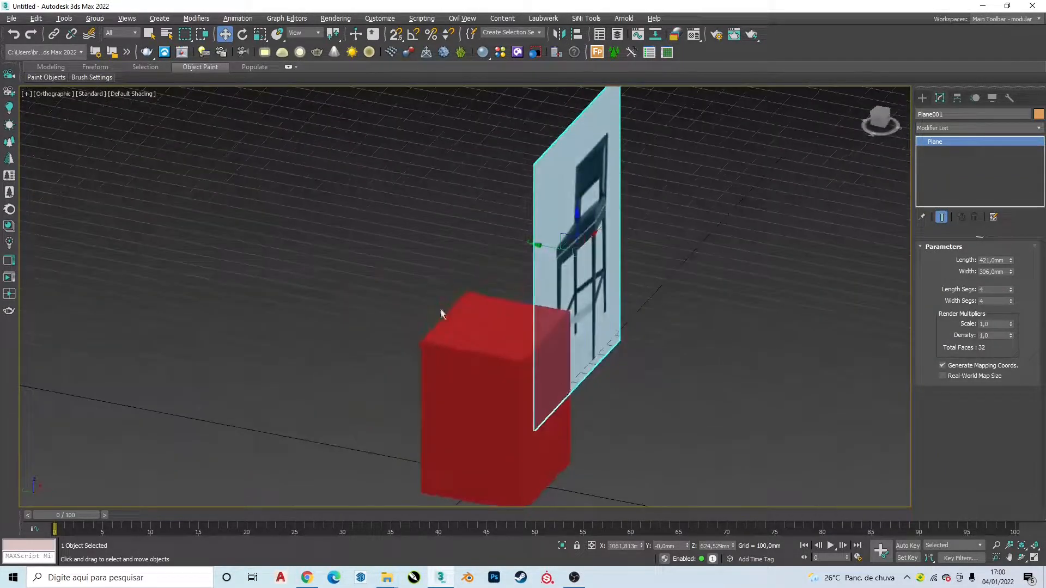
click(482, 342)
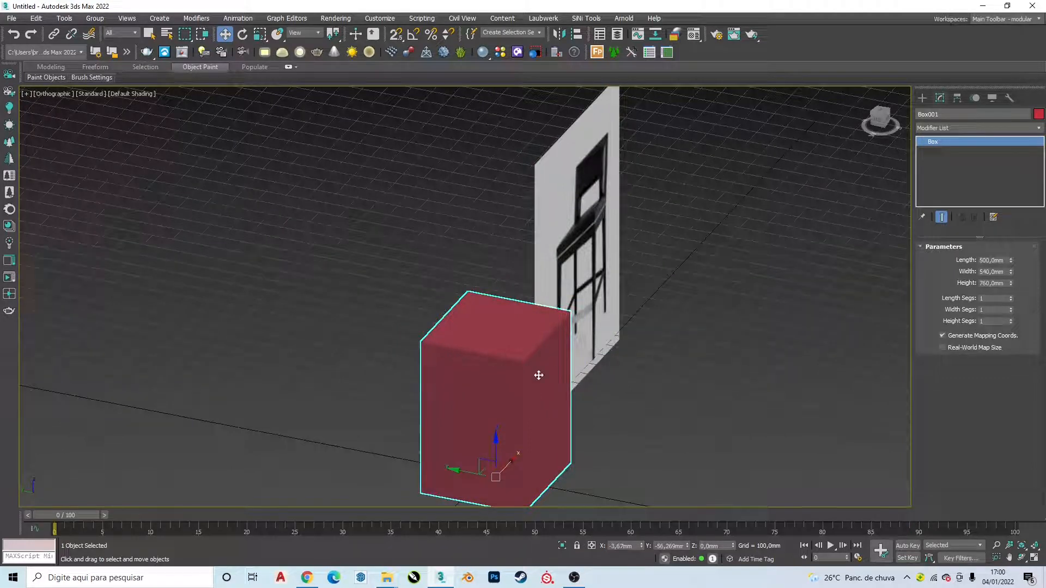
alt+middle_drag(511, 344, 269, 437)
key(f)
scroll(269, 350, up, 3)
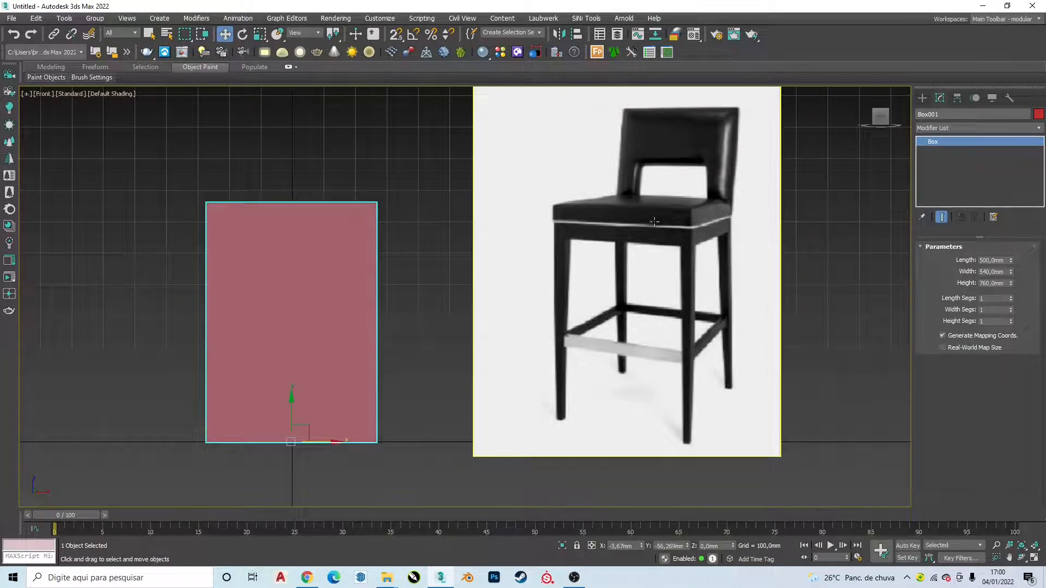
Move the stool image plane back behind the box, aligning the front leg's foot with the box's base.
drag(645, 240, 356, 233)
click(346, 271)
click(511, 257)
drag(317, 202, 316, 200)
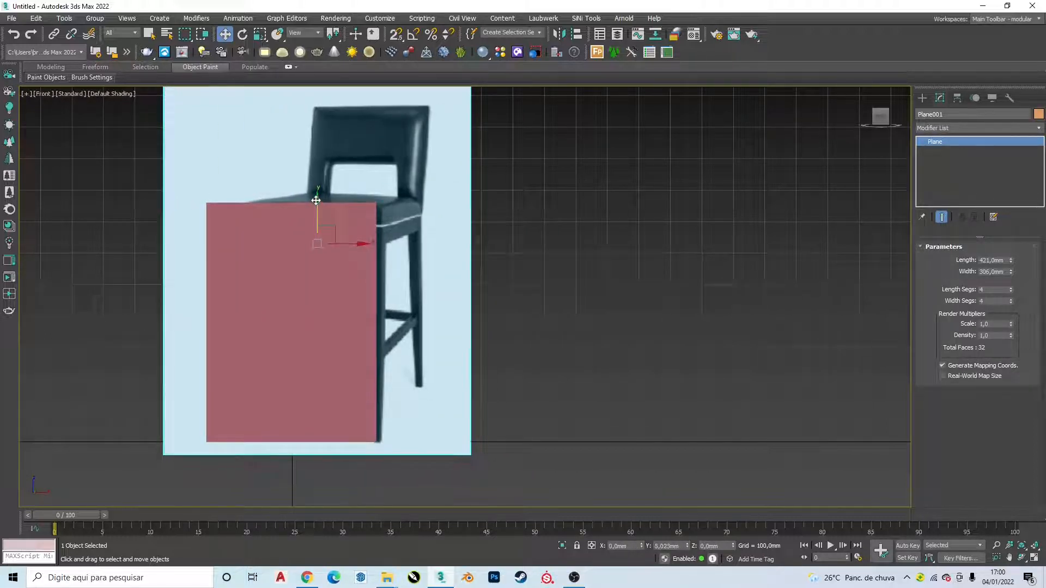
Convert the box to an Editable Poly.
click(327, 251)
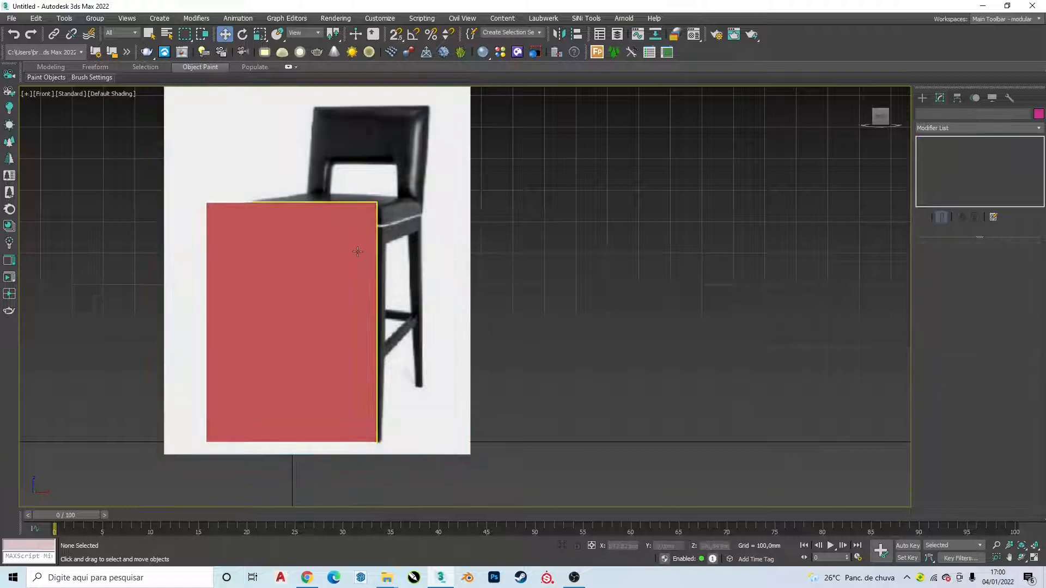
right_click(326, 254)
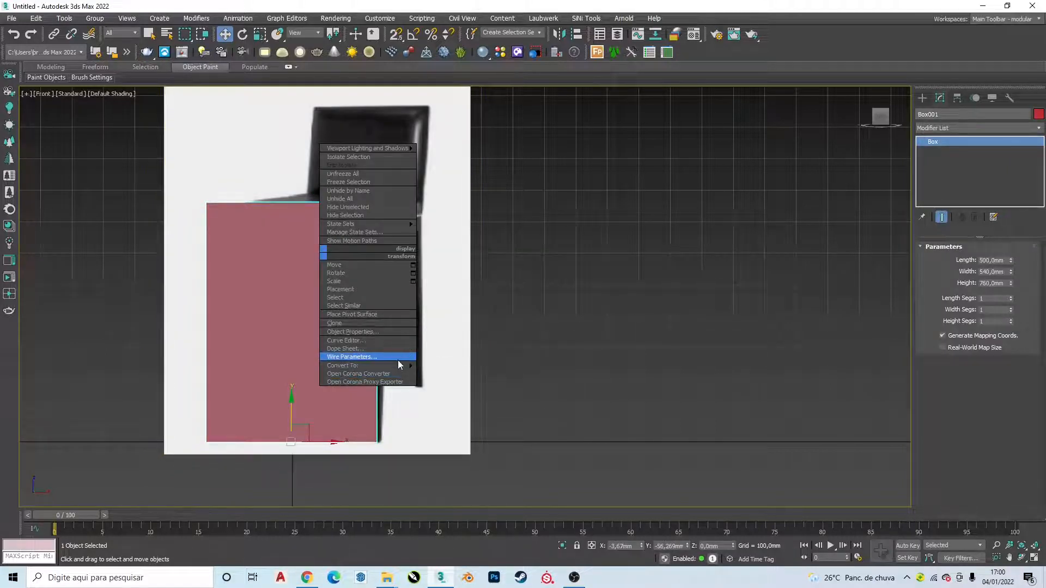
mouse_move(397, 365)
click(432, 374)
Lower the box's four top vertices to the underside of the seat in the photo, at about 689 mm.
click(949, 260)
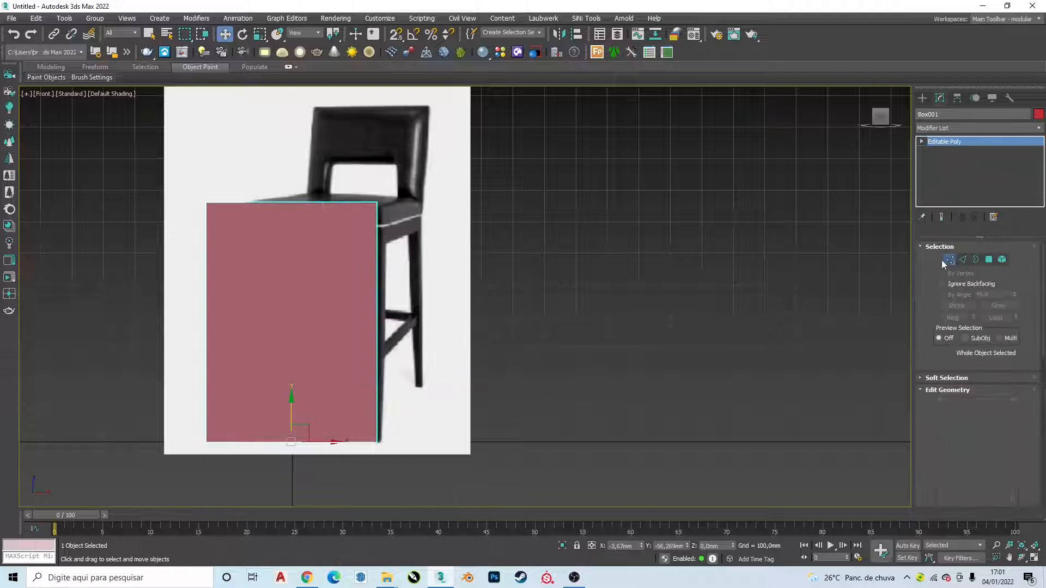
drag(392, 185, 146, 245)
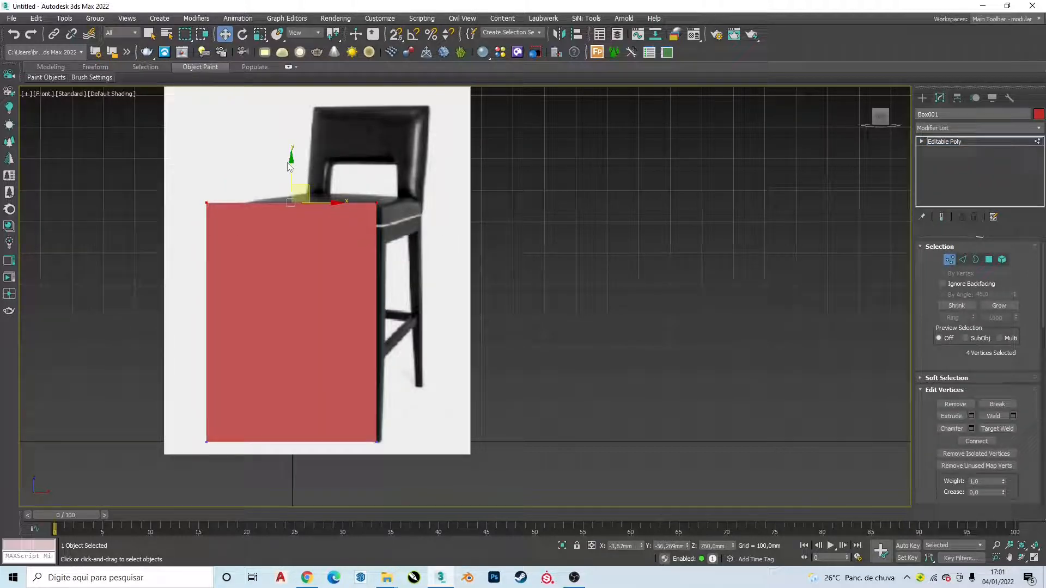
drag(290, 159, 301, 183)
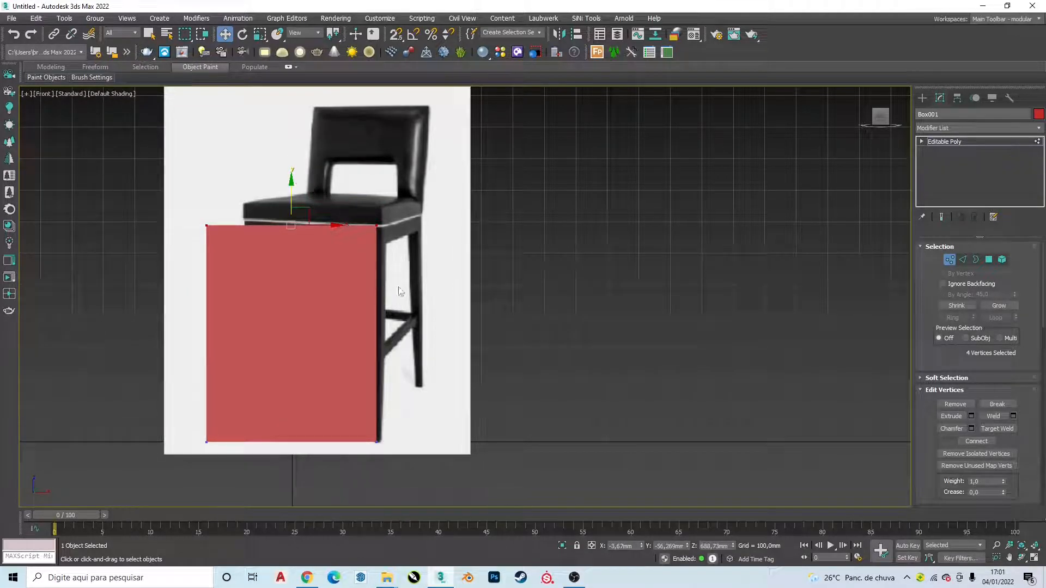
click(541, 299)
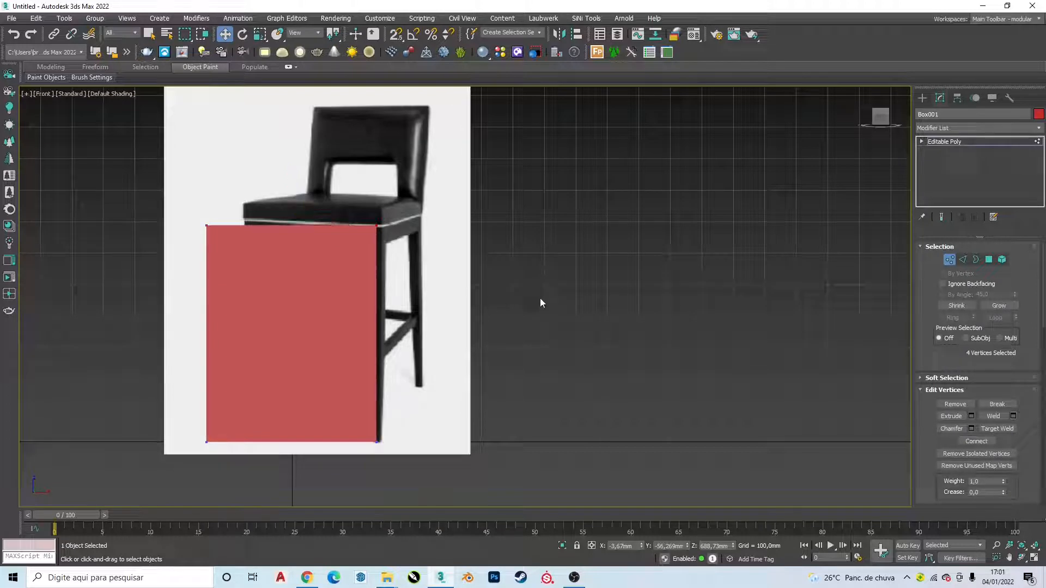
Move the stool image plane back along Y to about 327 mm so it stands behind the box.
click(962, 260)
alt+middle_drag(572, 321, 523, 349)
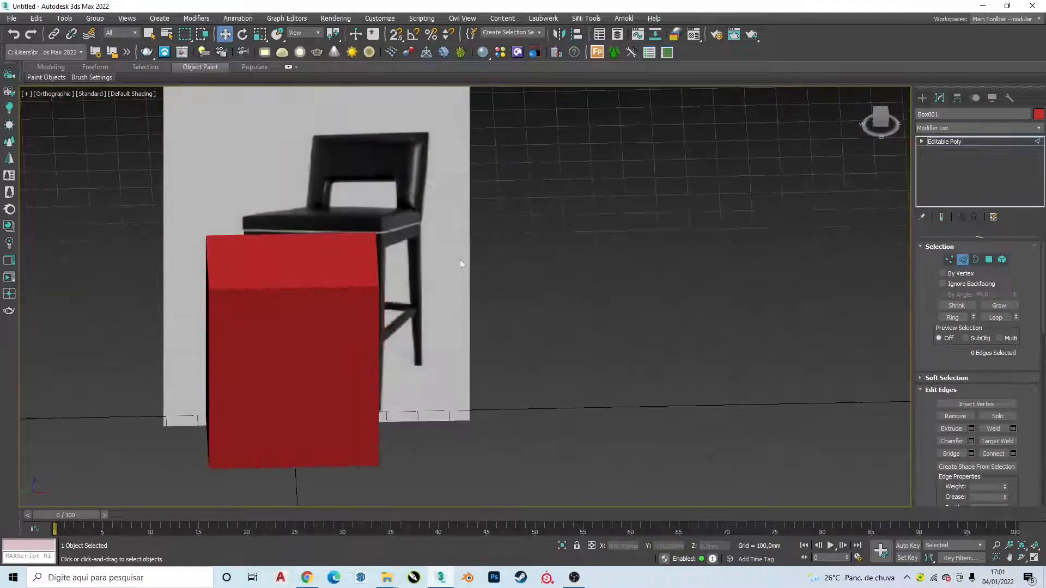
click(924, 98)
alt+middle_drag(495, 221, 545, 263)
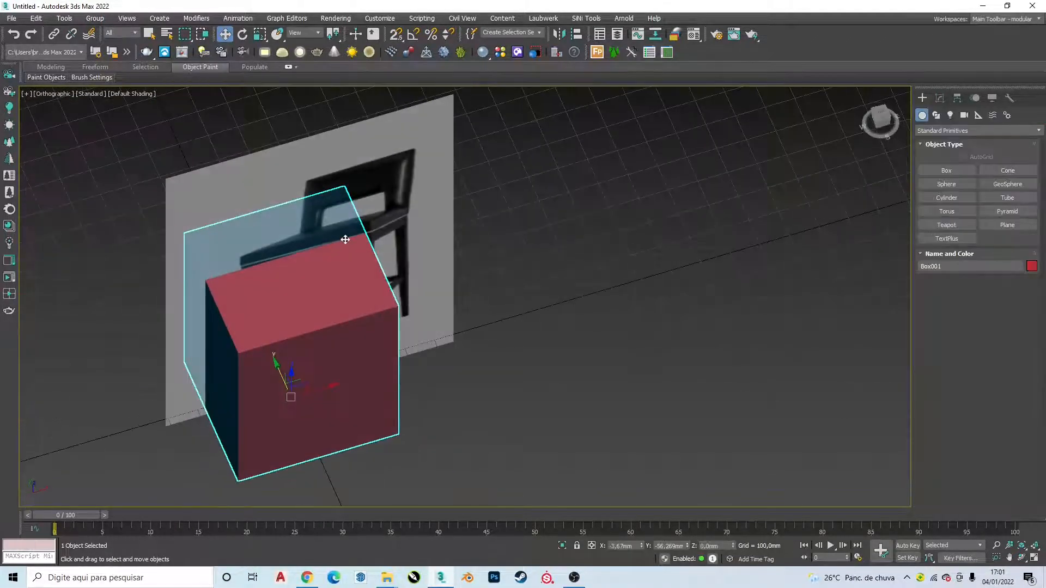
click(378, 202)
drag(299, 236, 261, 170)
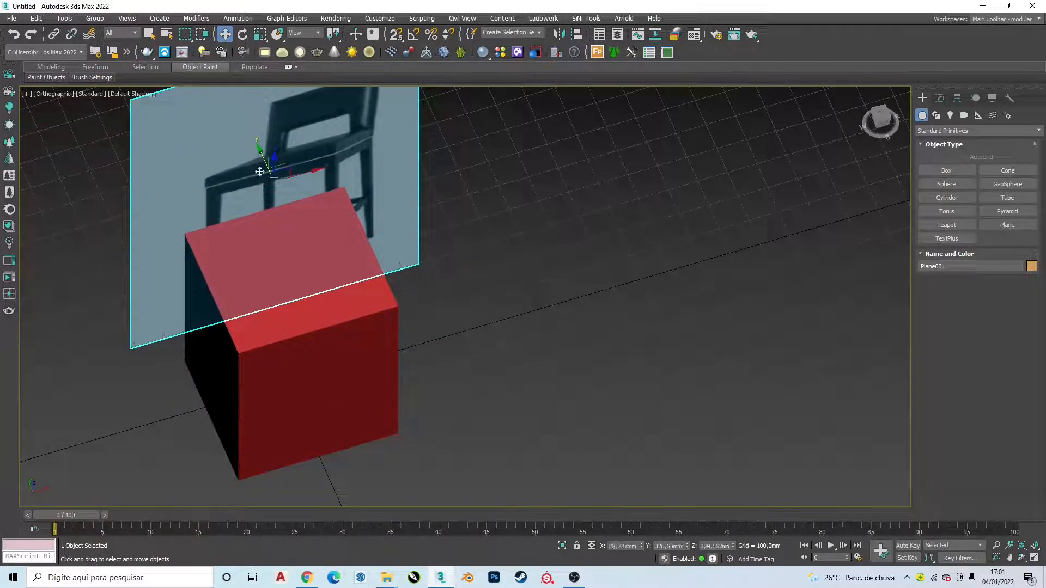
Display edged faces in perspective and select the box's four vertical edges as a ring.
click(372, 316)
key(p)
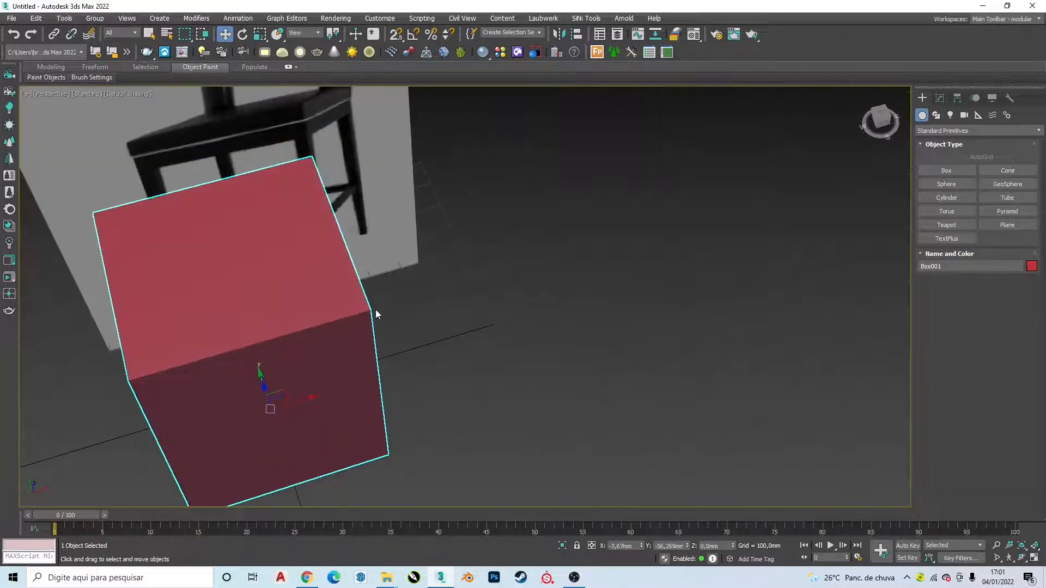
alt+middle_drag(374, 310, 297, 252)
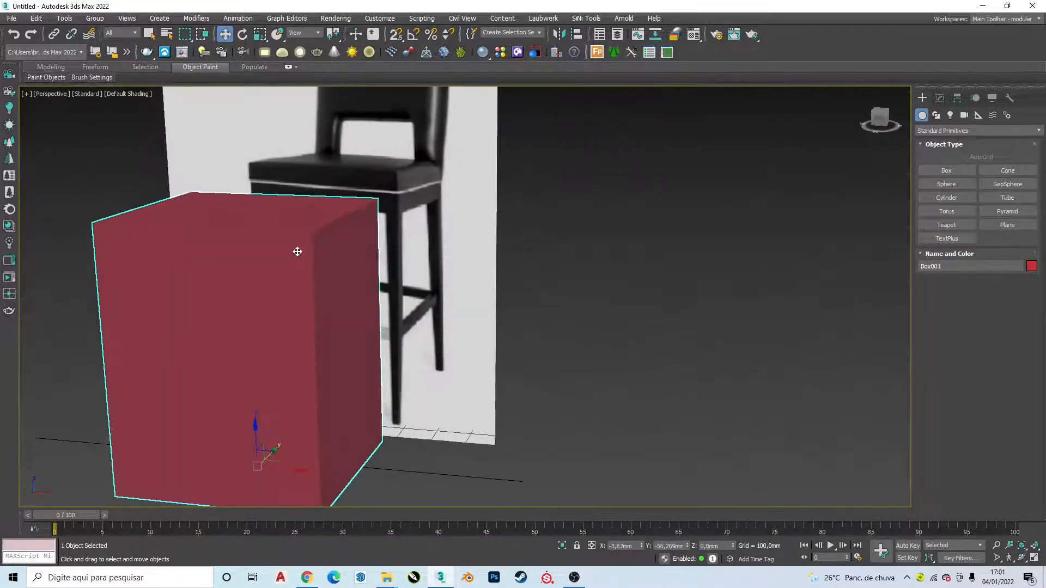
click(939, 100)
click(963, 260)
click(311, 306)
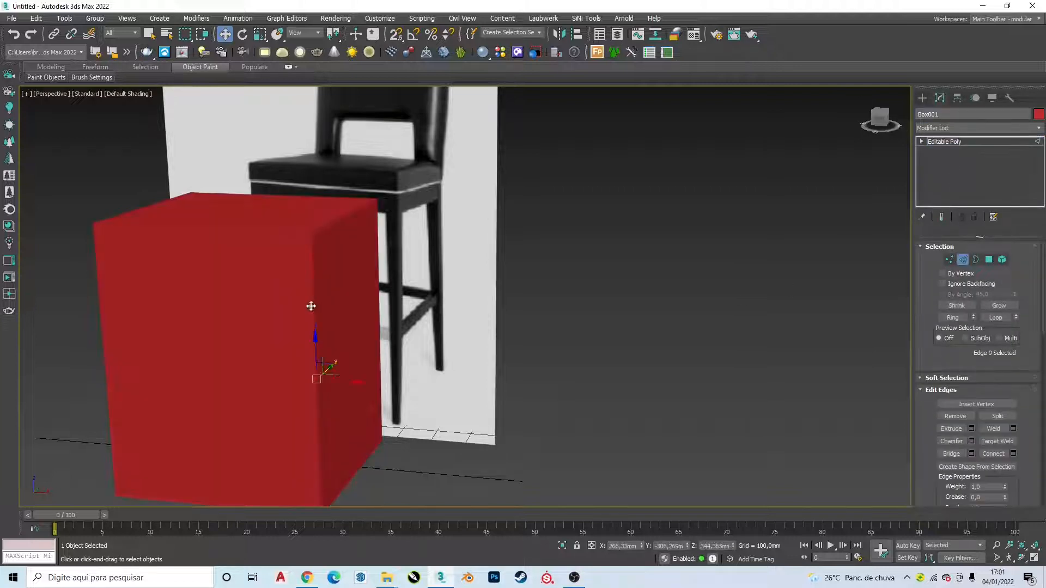
key(F4)
middle_drag(625, 344, 643, 327)
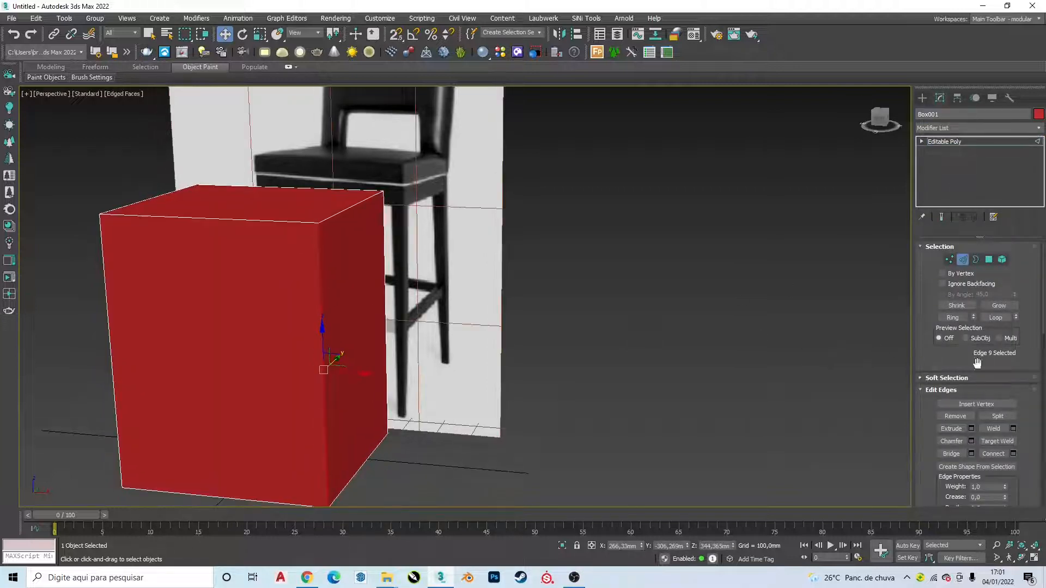
click(953, 318)
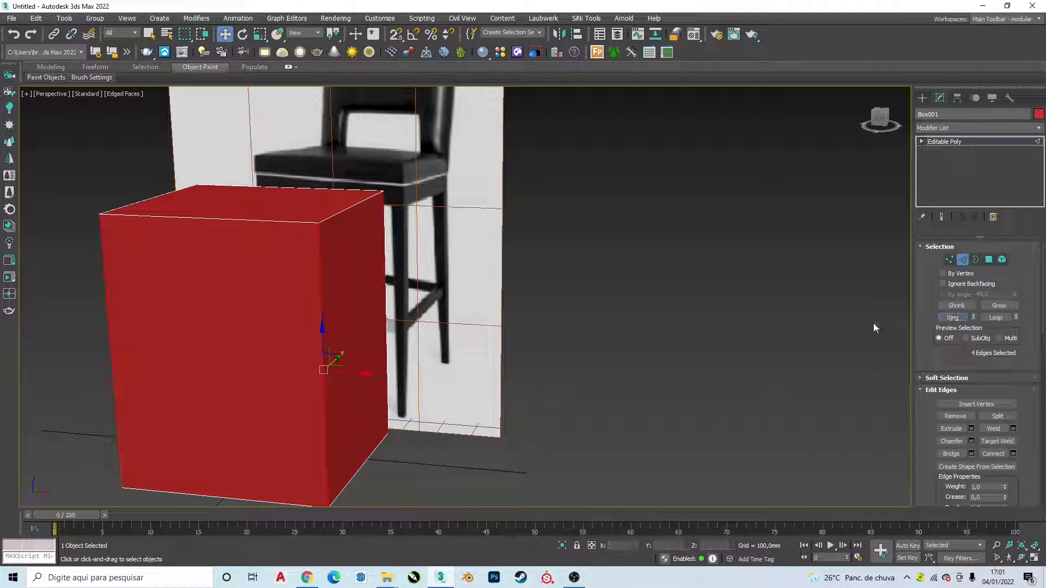
Create a Smooth-type shape from the box's four selected vertical edges and clear the edge selection.
click(1008, 468)
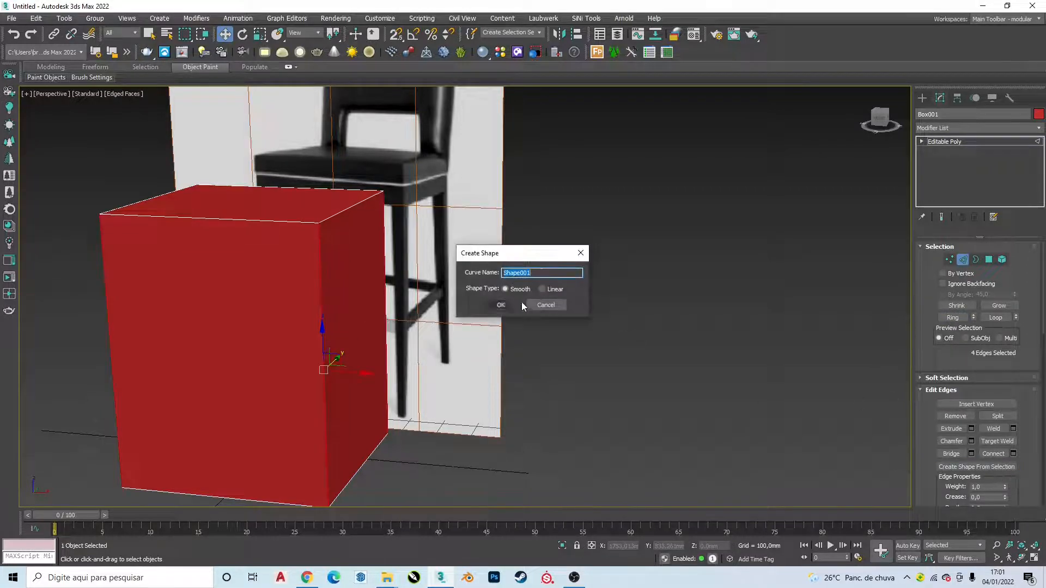
click(499, 306)
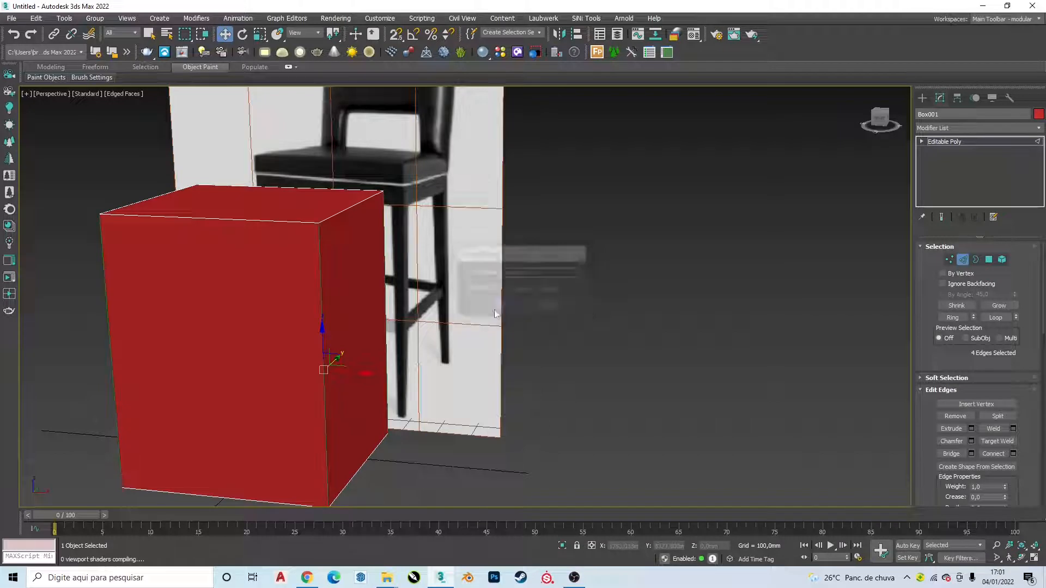
click(632, 309)
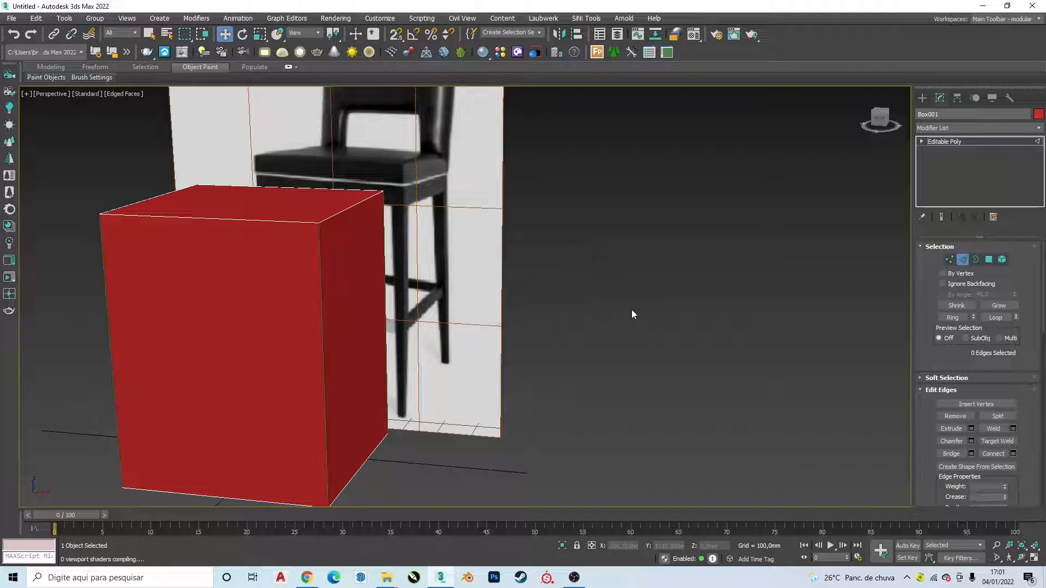
Delete the box so that only the shape extracted from its vertical edges is left.
click(319, 273)
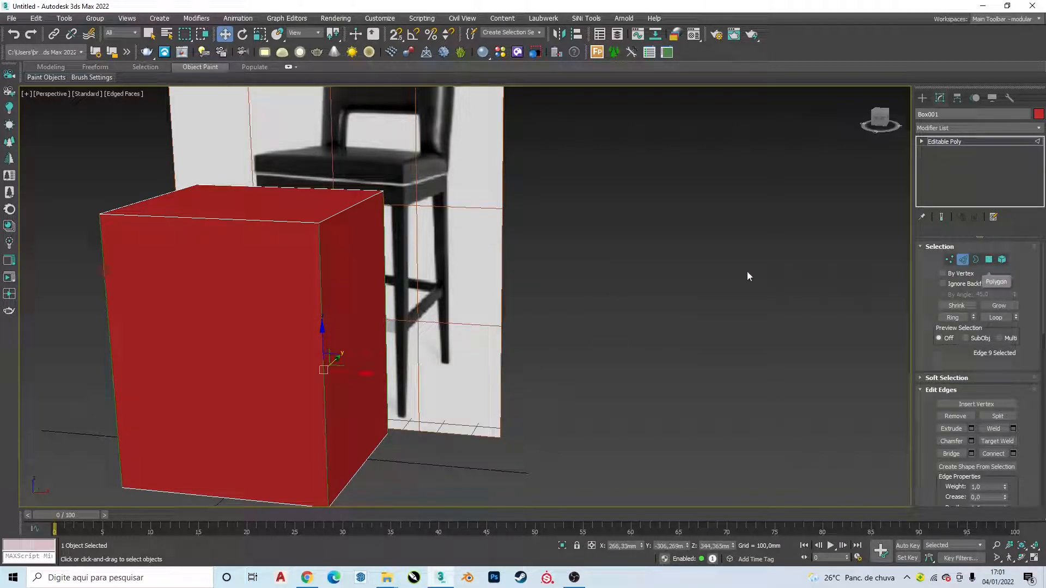
click(922, 97)
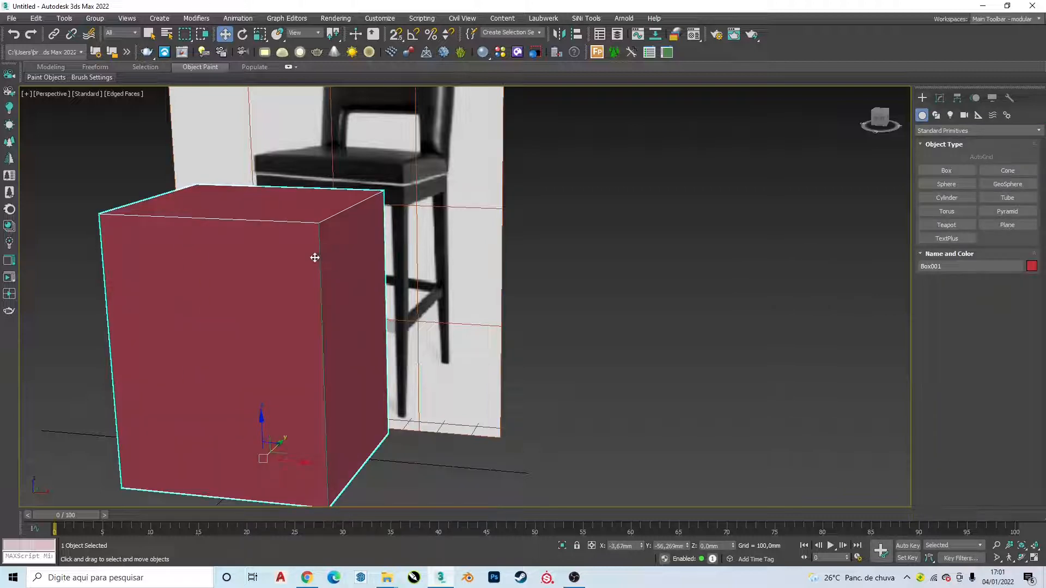
drag(314, 257, 299, 264)
key(Delete)
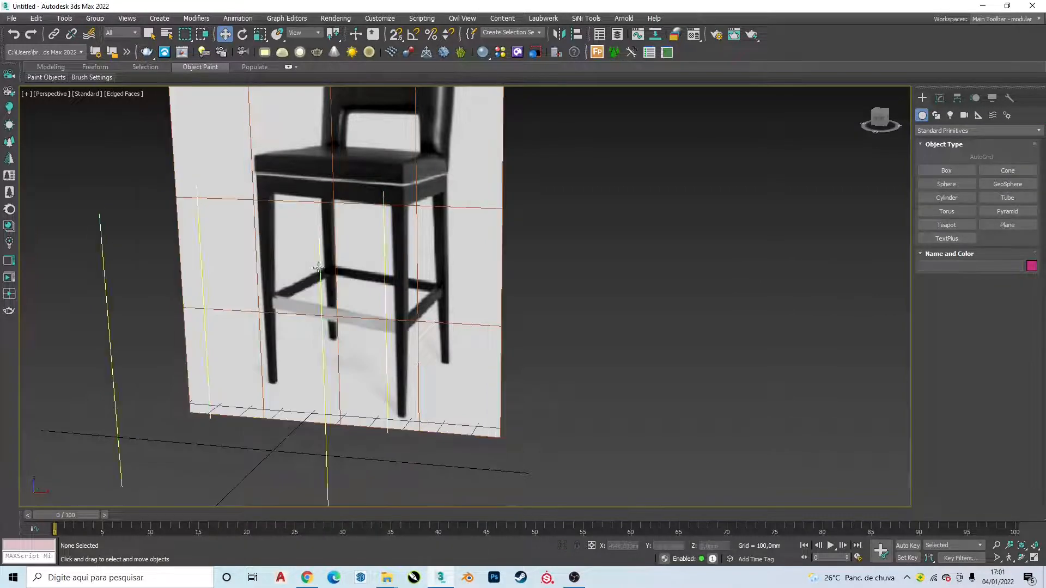
Delete three of the extracted shape's four vertical segments, keeping only the line of the front-right leg.
click(319, 267)
click(939, 98)
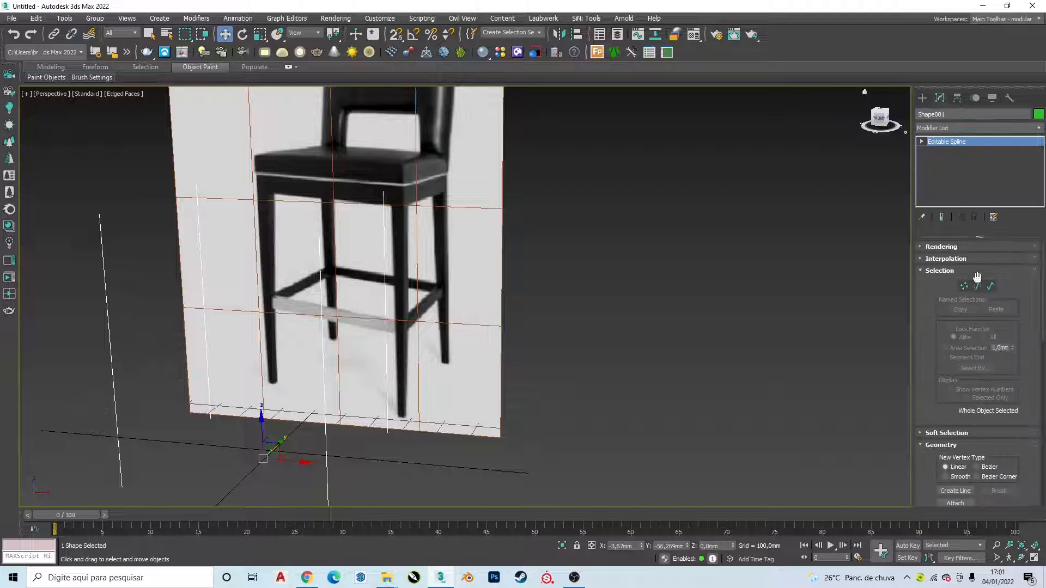
click(992, 289)
click(978, 369)
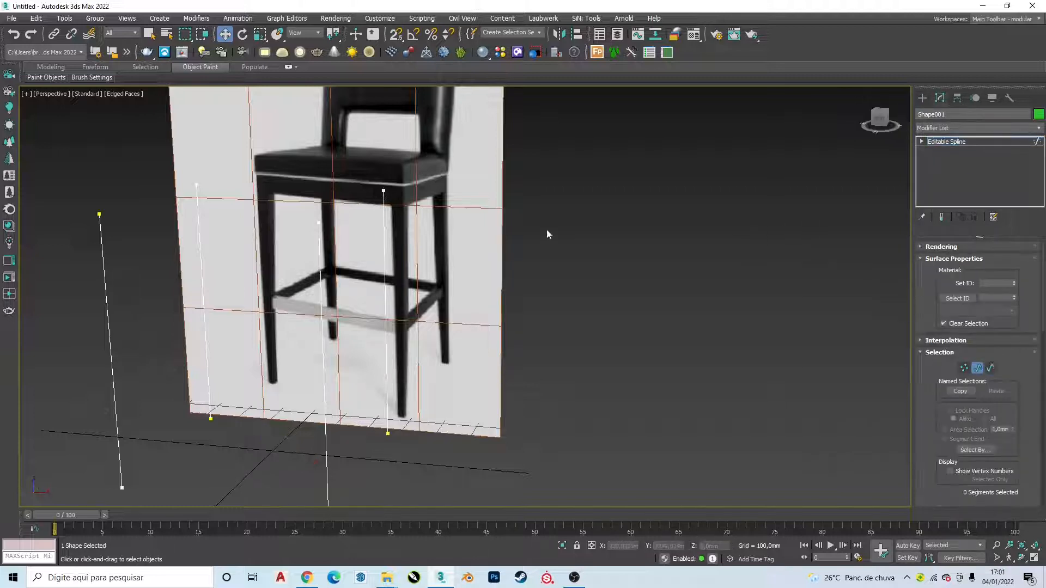
click(316, 281)
drag(473, 237, 354, 313)
key(Delete)
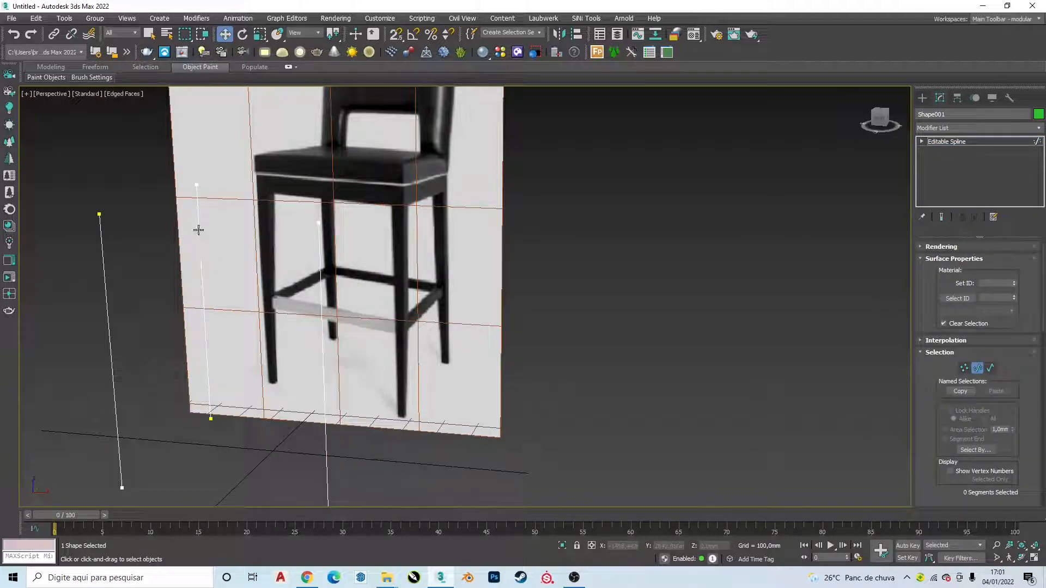
drag(198, 230, 94, 314)
key(Delete)
drag(154, 281, 43, 391)
key(Delete)
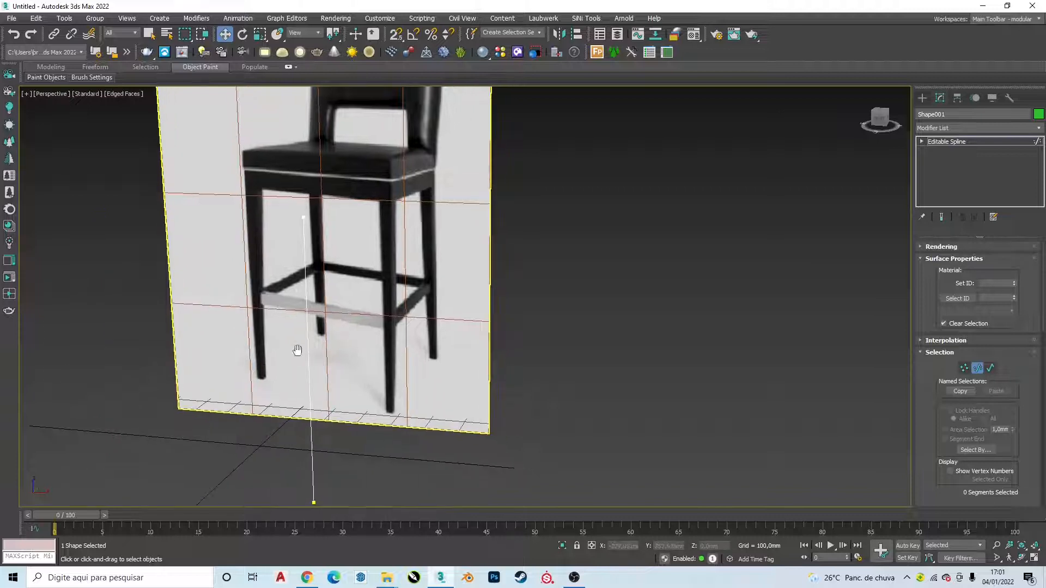
Hide the edged faces and apply a Sweep modifier with the built-in Bar section to the remaining leg line.
mouse_move(309, 362)
middle_down()
mouse_move(297, 351)
mouse_move(312, 317)
mouse_move(413, 319)
middle_up()
click(304, 318)
key(F4)
scroll(304, 318, down, 4)
click(521, 296)
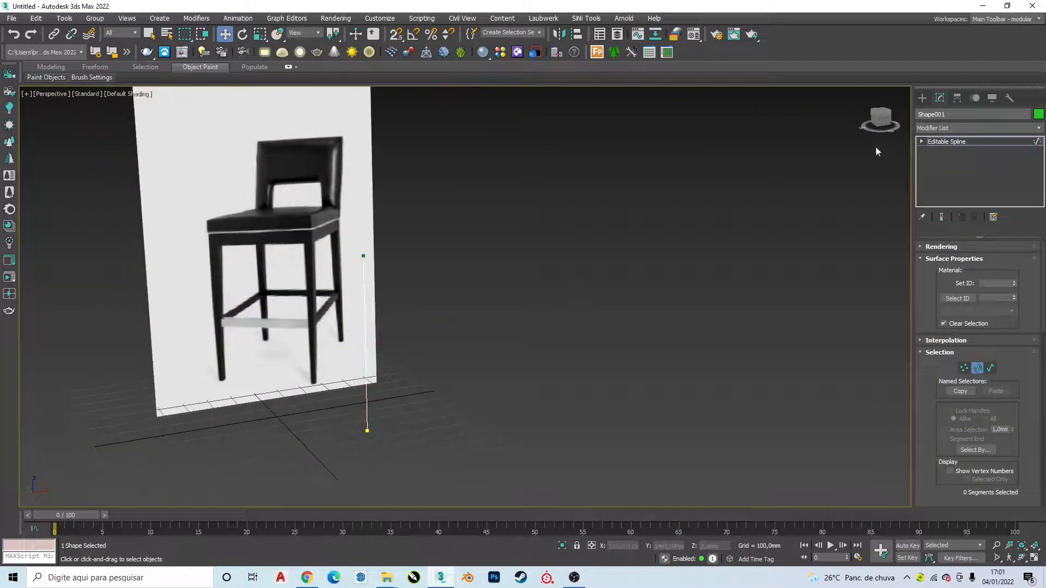
click(959, 128)
text(sw)
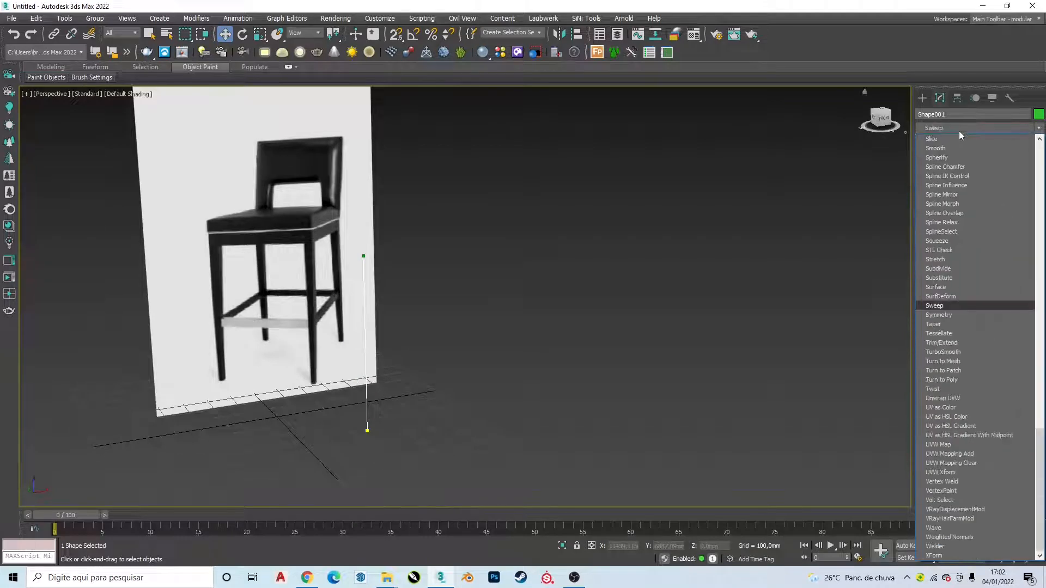
key(Return)
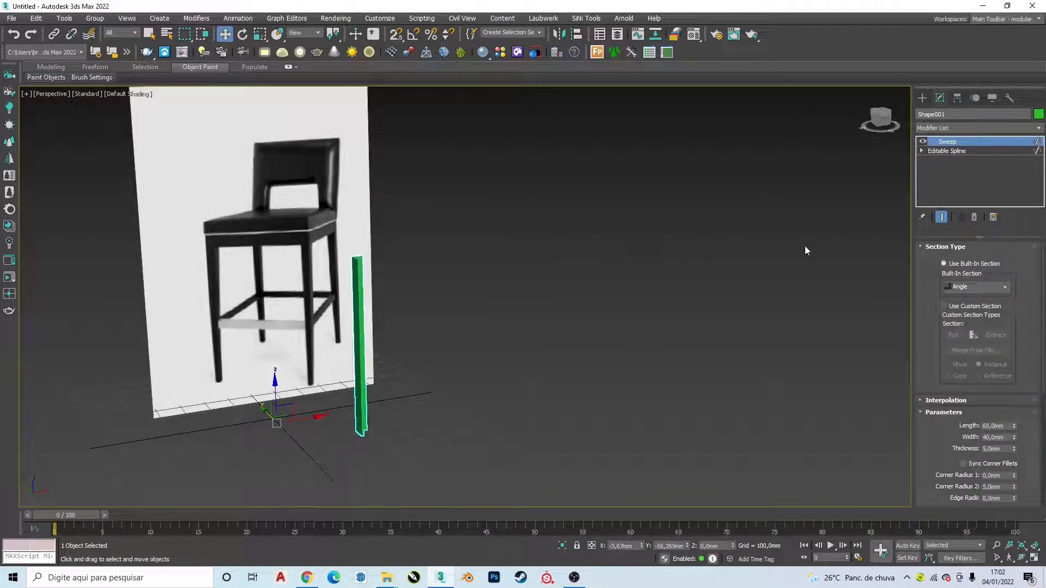
click(972, 287)
click(964, 306)
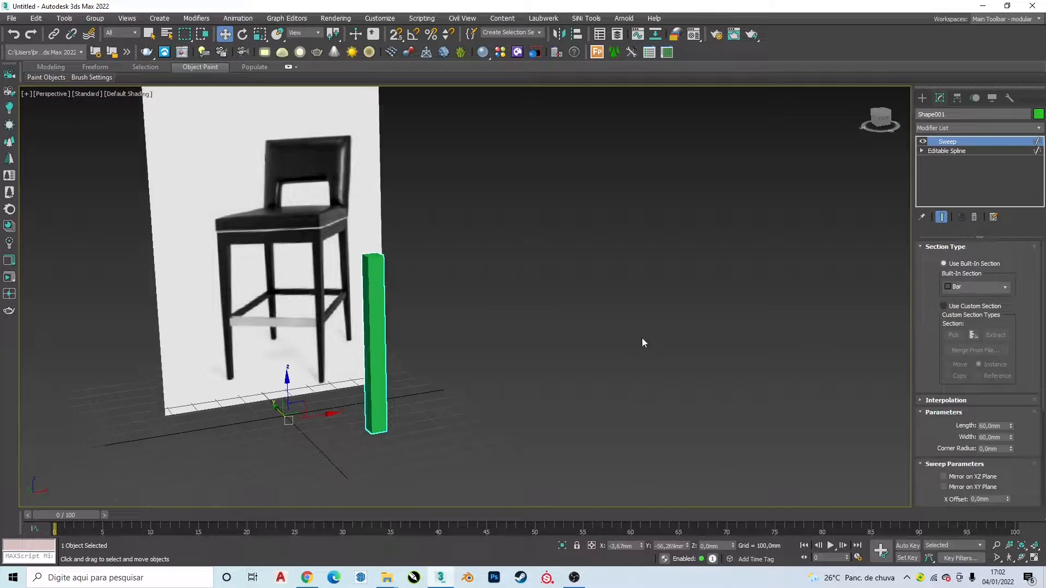
Set the swept leg's bar section to 40 mm length and 40 mm width.
key(f)
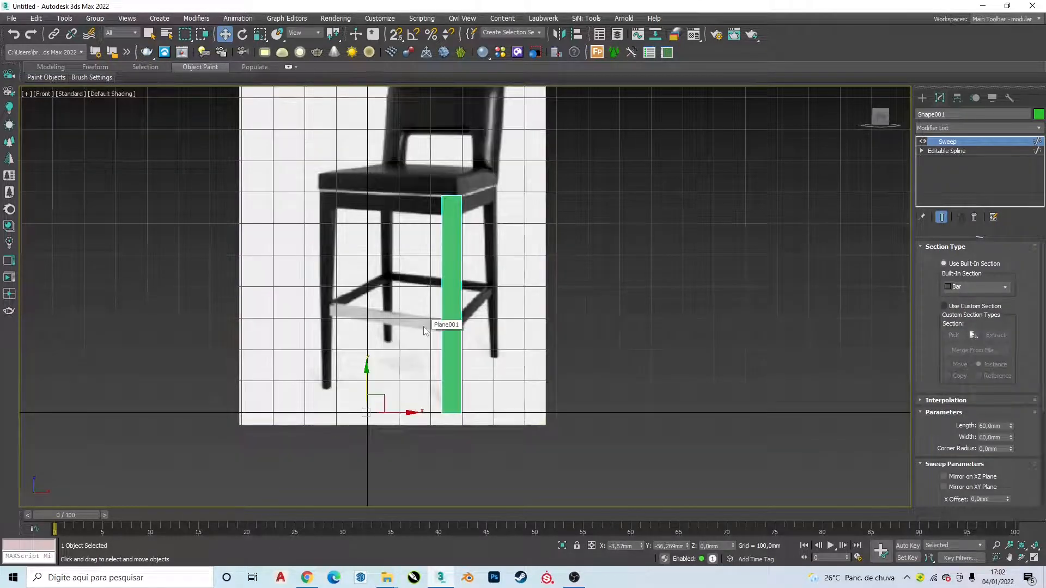
scroll(436, 272, up, 3)
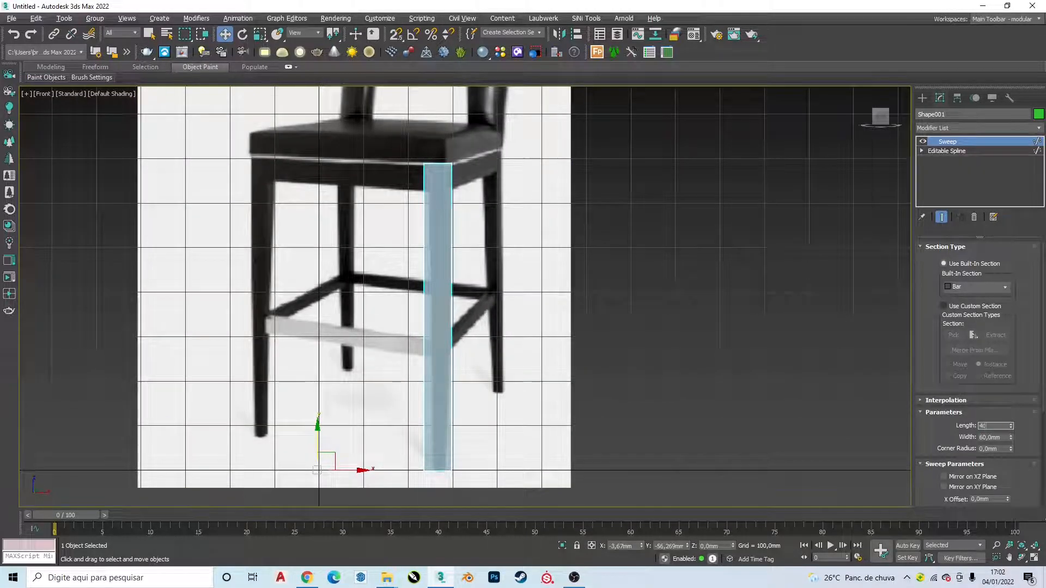
key(Return)
key(Tab)
text(40)
key(Return)
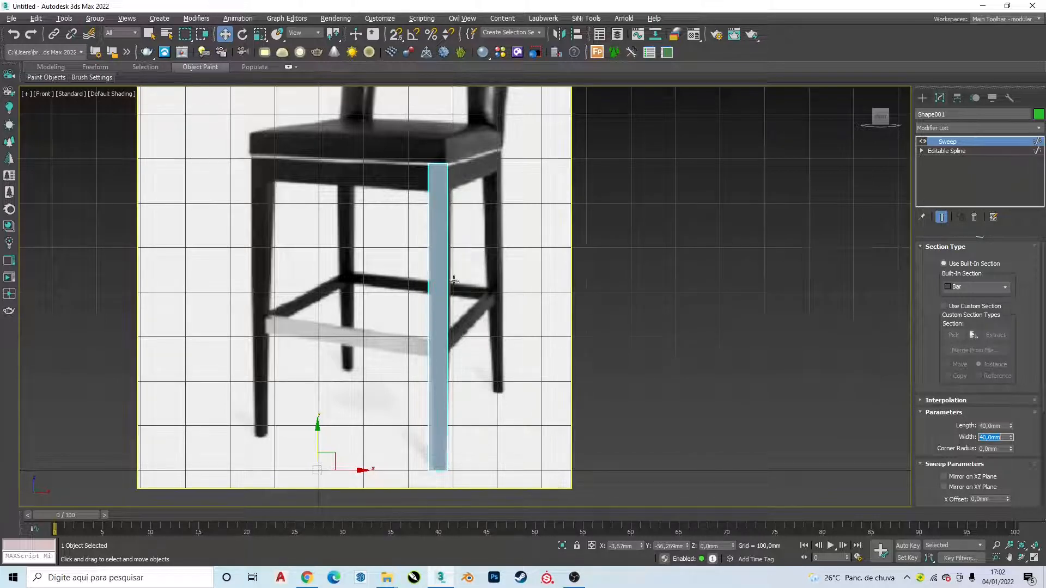
Add an Edit Poly modifier above the leg's Sweep.
click(992, 128)
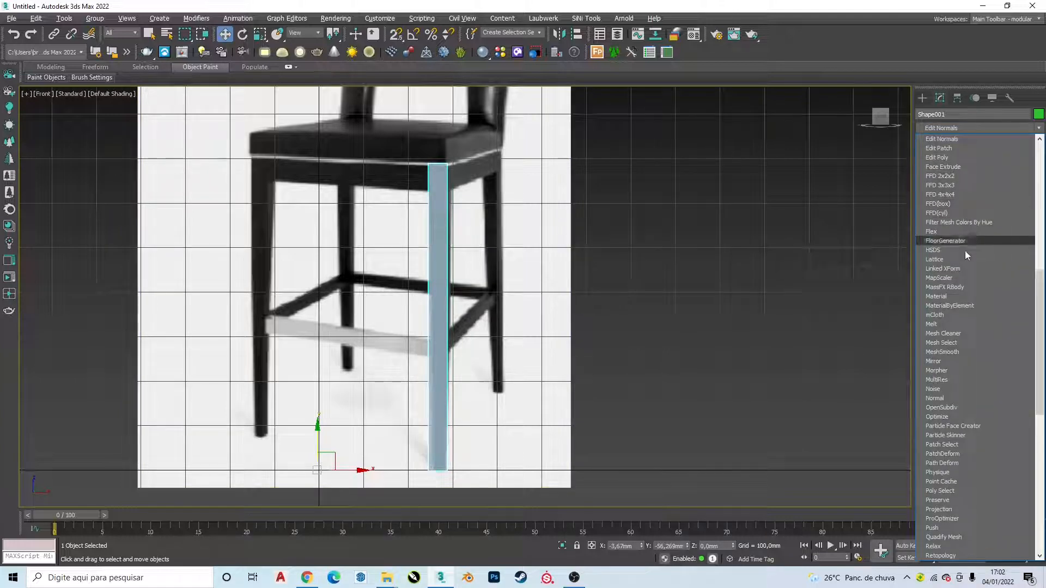
key(m)
key(m)
key(e)
key(e)
key(e)
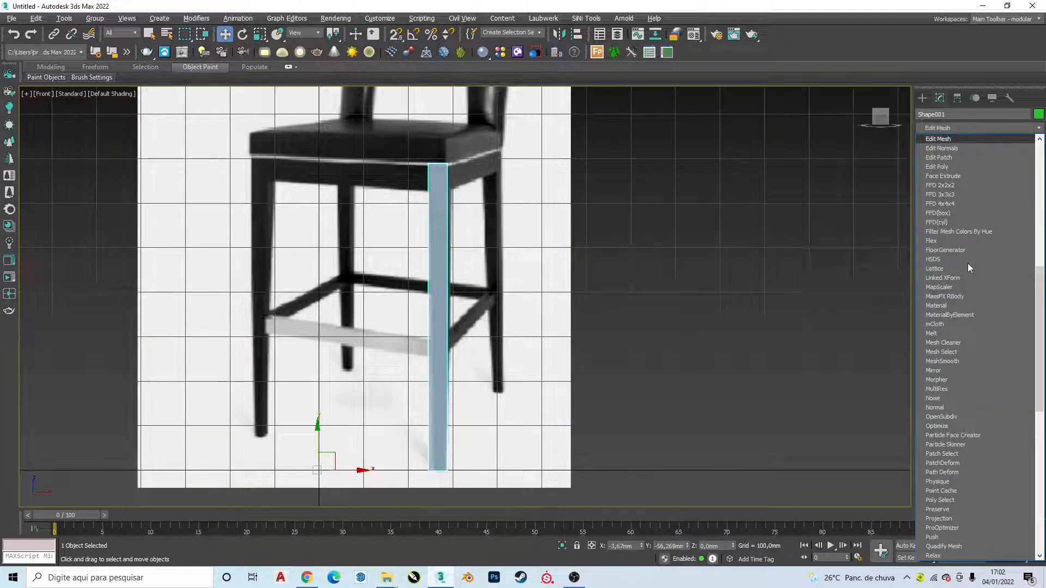
key(Return)
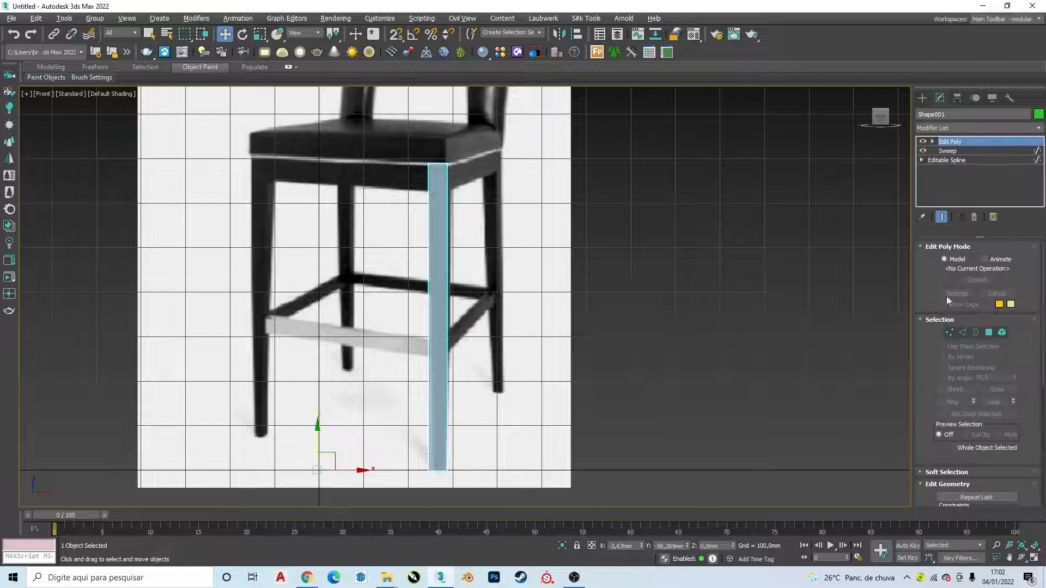
Connect the leg's four vertical edges with one horizontal loop and lower it to the footrest height in the photo.
click(963, 333)
drag(656, 313, 239, 347)
scroll(414, 376, up, 2)
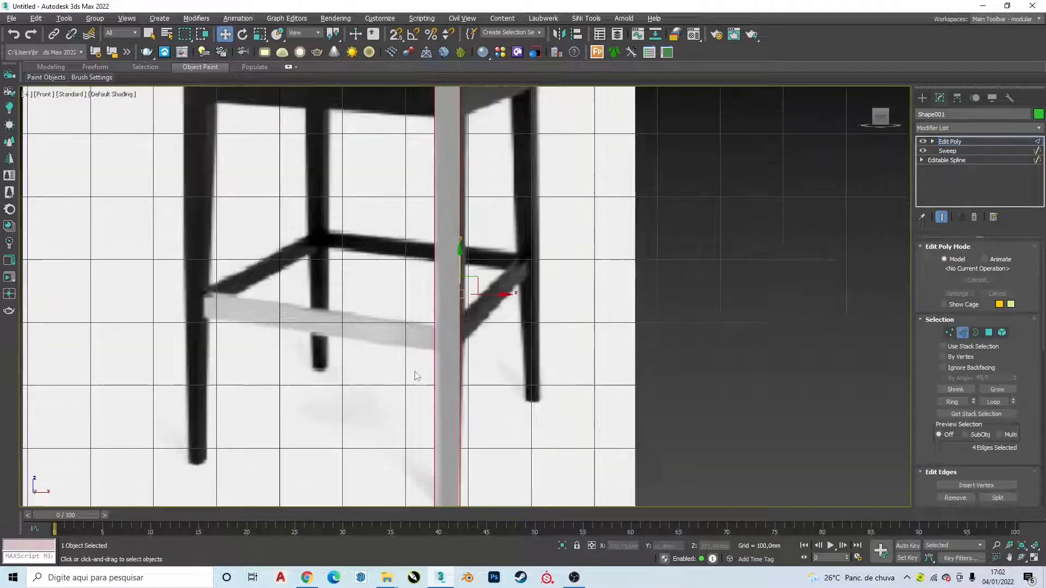
middle_drag(527, 378, 504, 264)
scroll(1008, 436, down, 3)
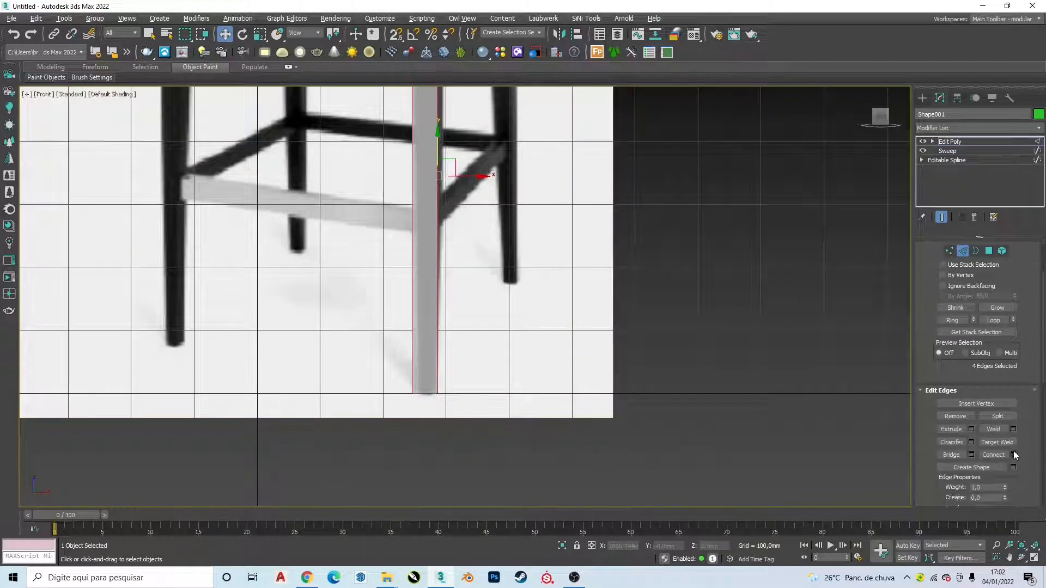
click(1003, 454)
drag(422, 132, 426, 191)
Scale down the four edges at the leg's foot to match the photo's taper, clear the selection and display edged faces.
drag(480, 367, 321, 432)
alt+drag(509, 339, 317, 308)
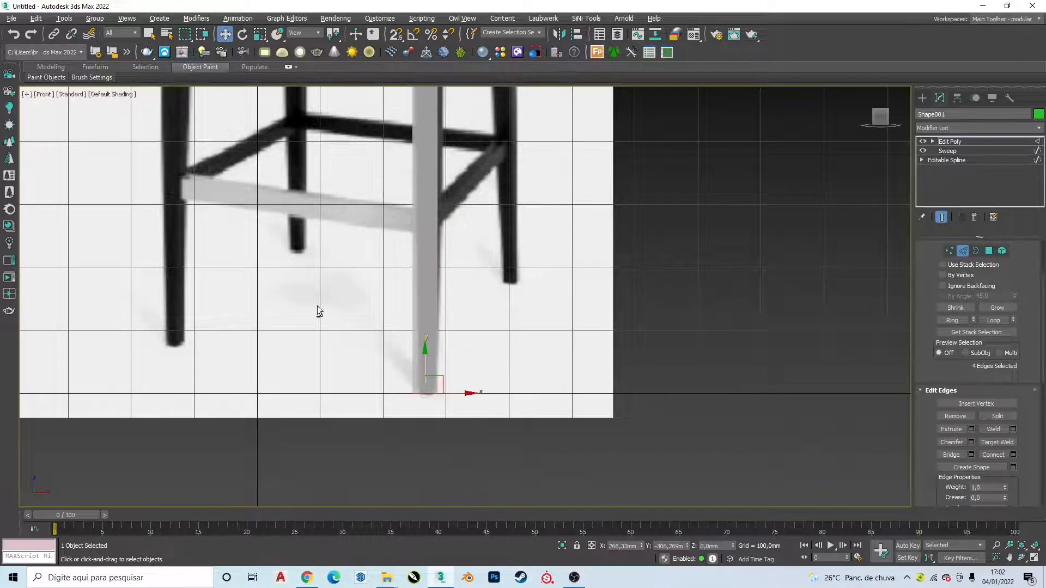
alt+middle_drag(439, 383, 442, 312)
key(f)
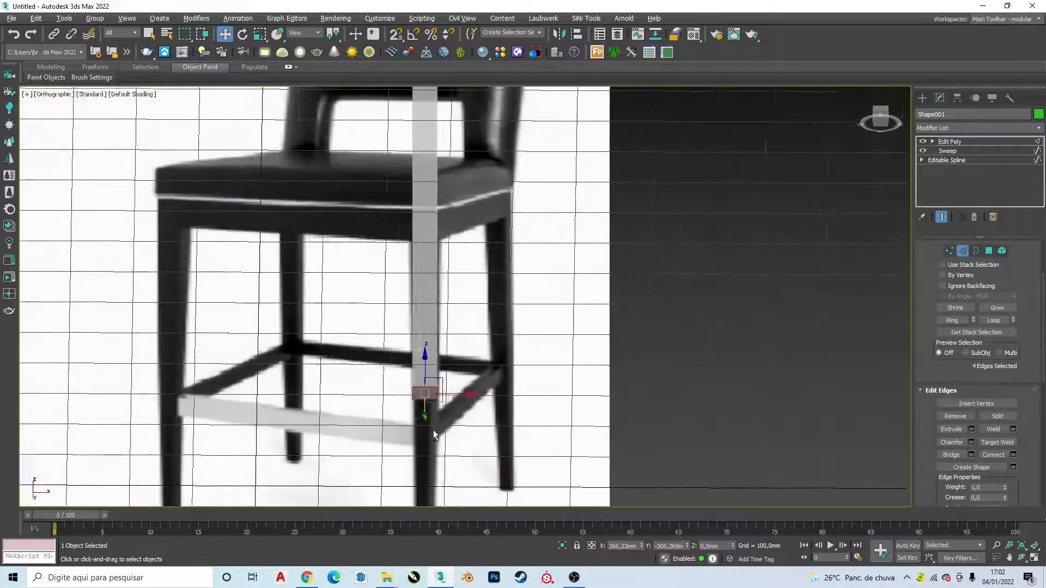
scroll(433, 430, down, 5)
scroll(518, 317, up, 6)
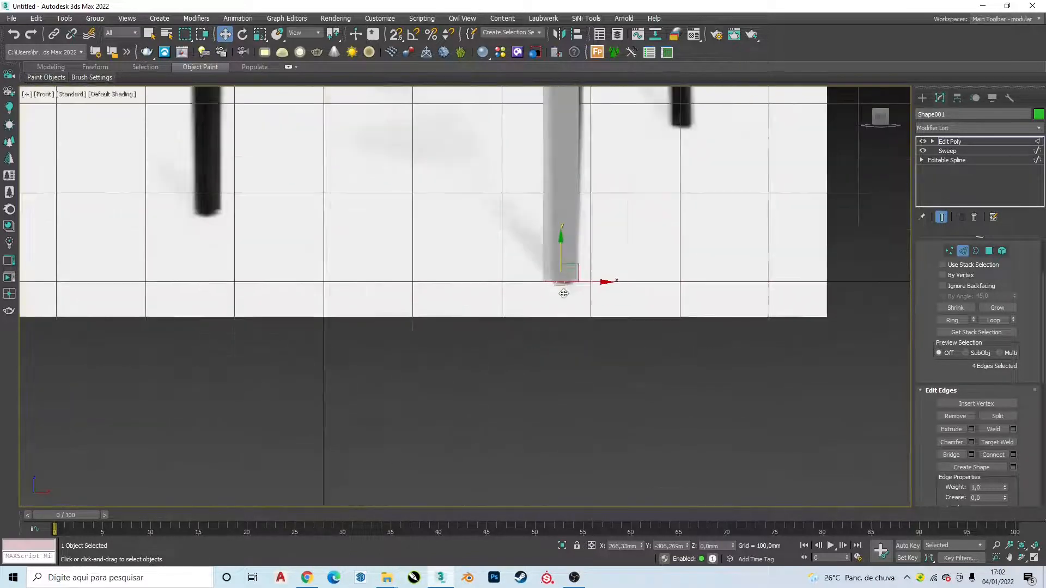
key(r)
drag(569, 276, 544, 304)
scroll(543, 304, down, 5)
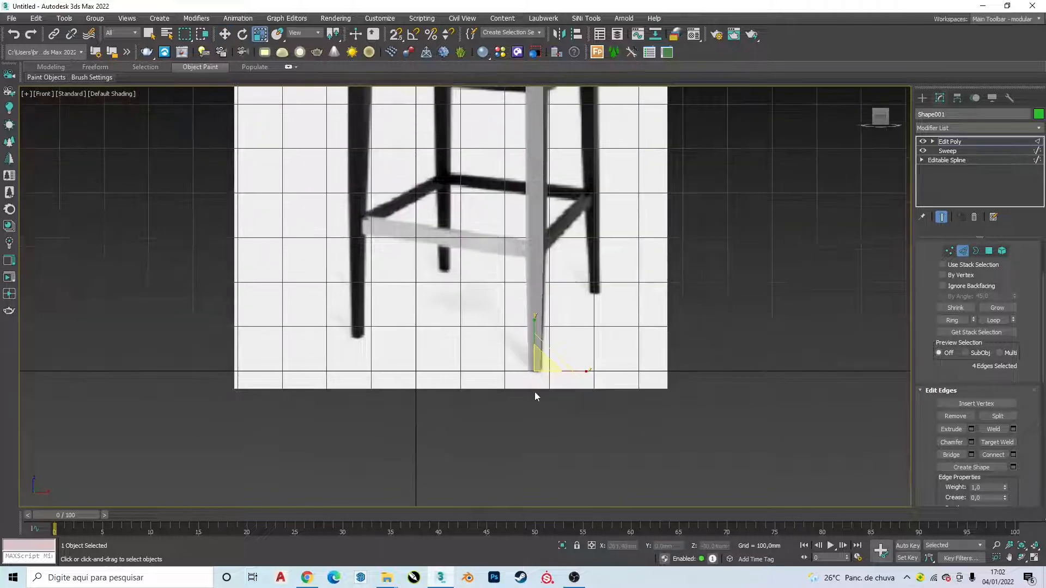
click(700, 279)
key(F4)
middle_drag(701, 280, 706, 296)
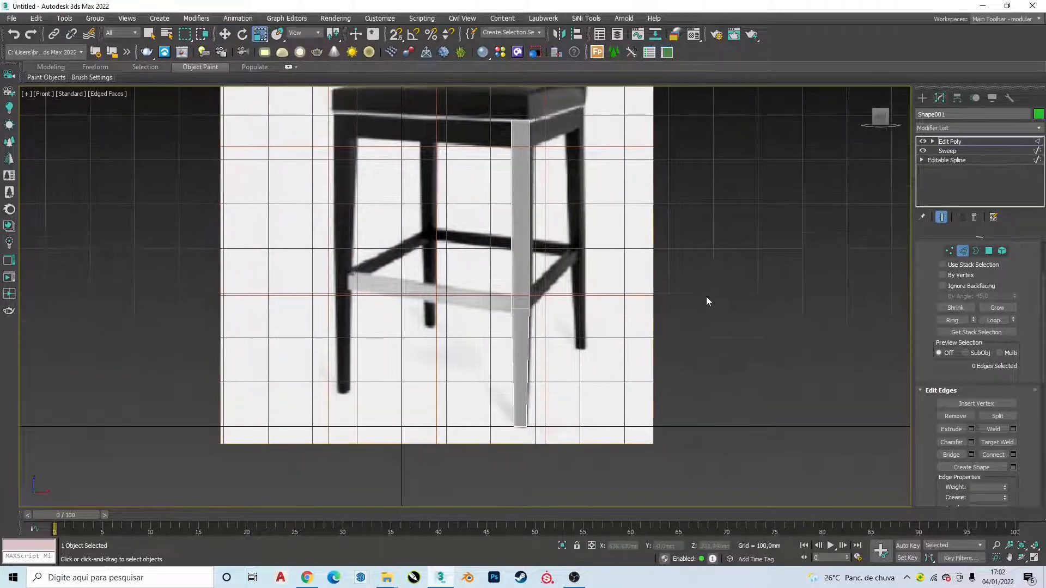
Leave edge editing and apply a Symmetry modifier to the whole leg.
click(922, 98)
click(814, 221)
scroll(649, 241, down, 2)
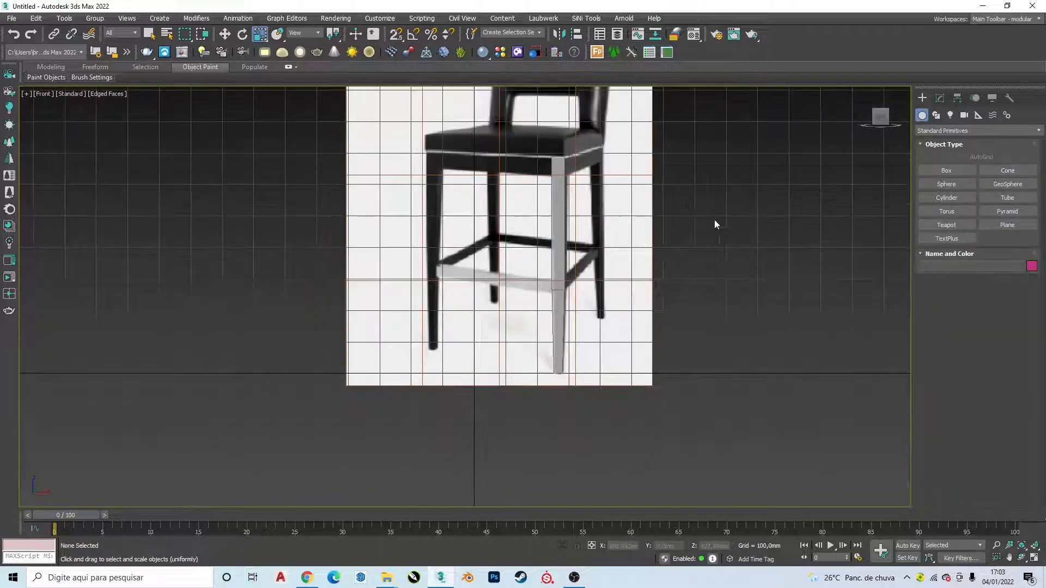
scroll(585, 270, up, 3)
click(548, 272)
middle_drag(548, 273, 548, 287)
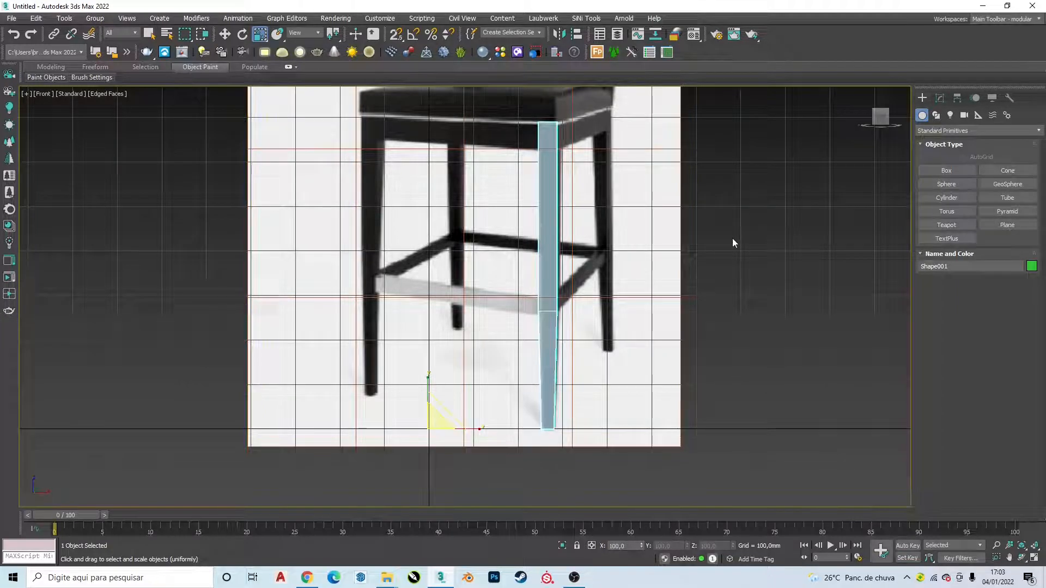
key(w)
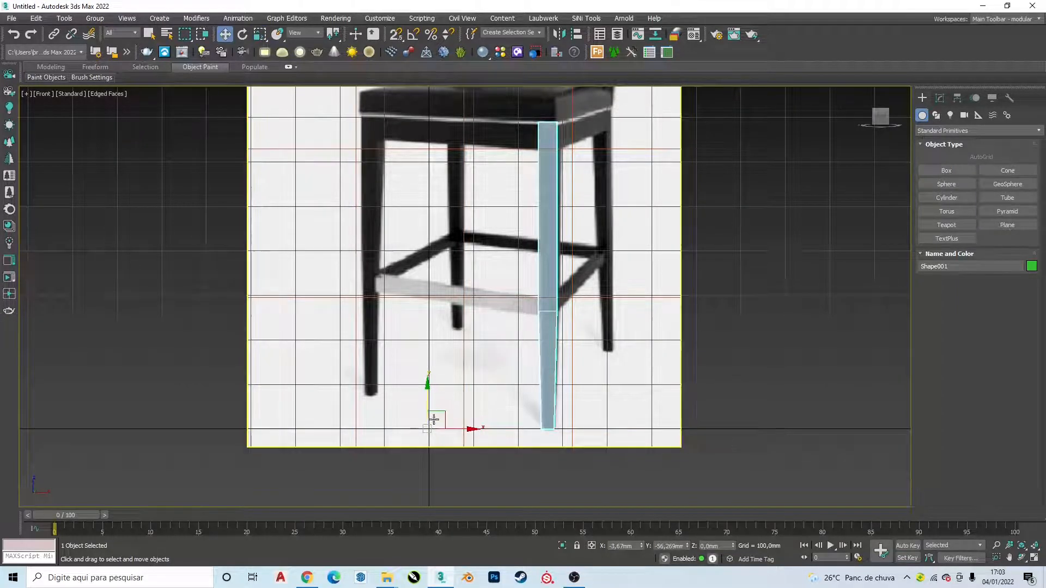
scroll(435, 417, down, 3)
alt+middle_drag(434, 417, 430, 316)
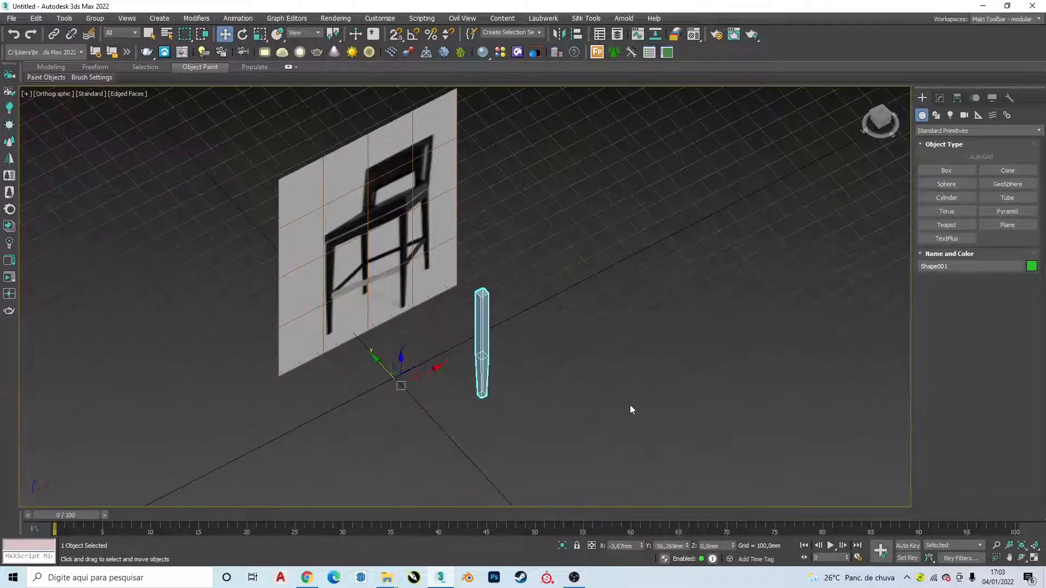
click(940, 98)
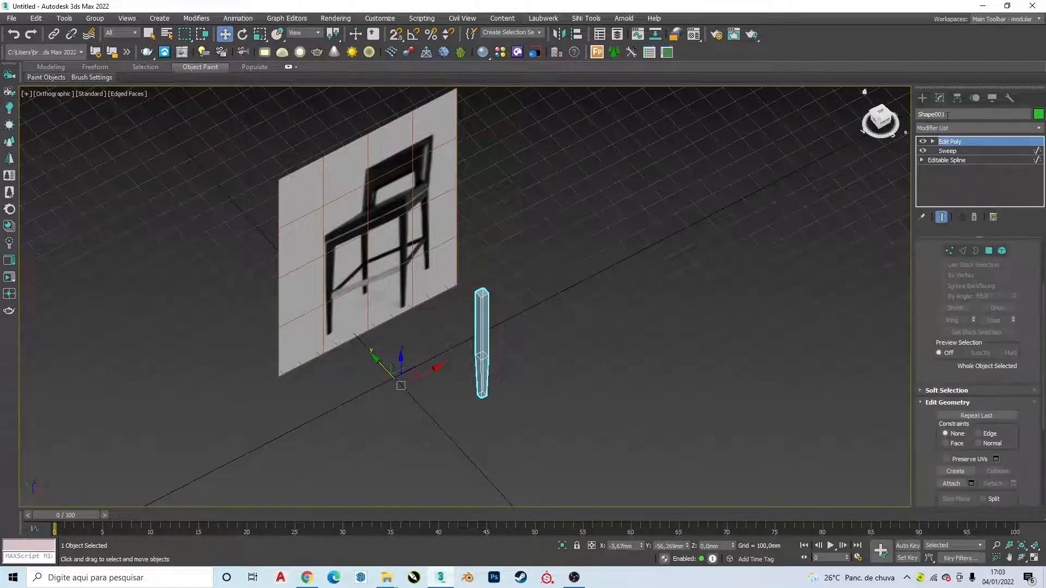
click(960, 131)
text(sym)
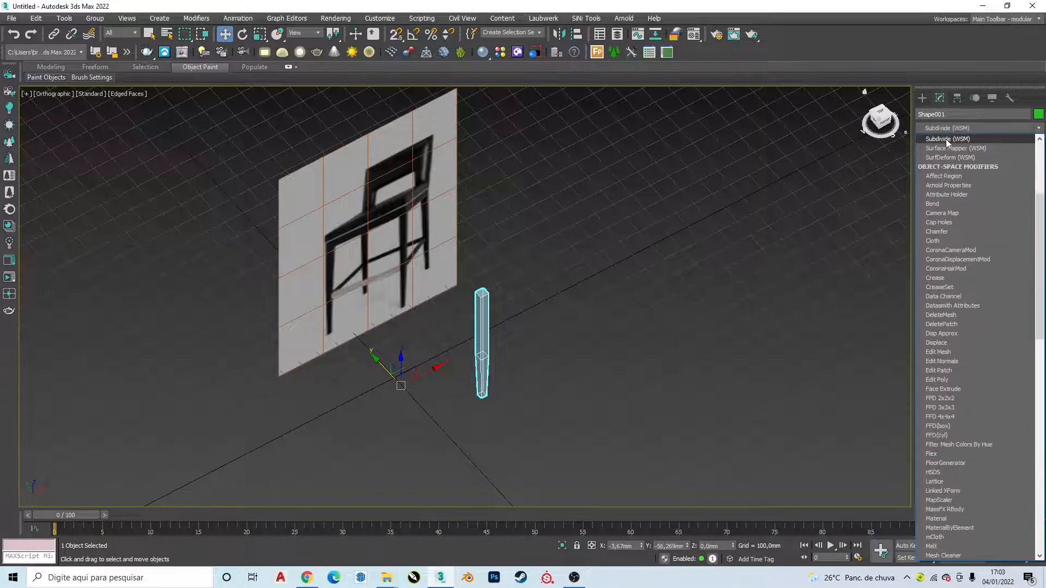
key(Return)
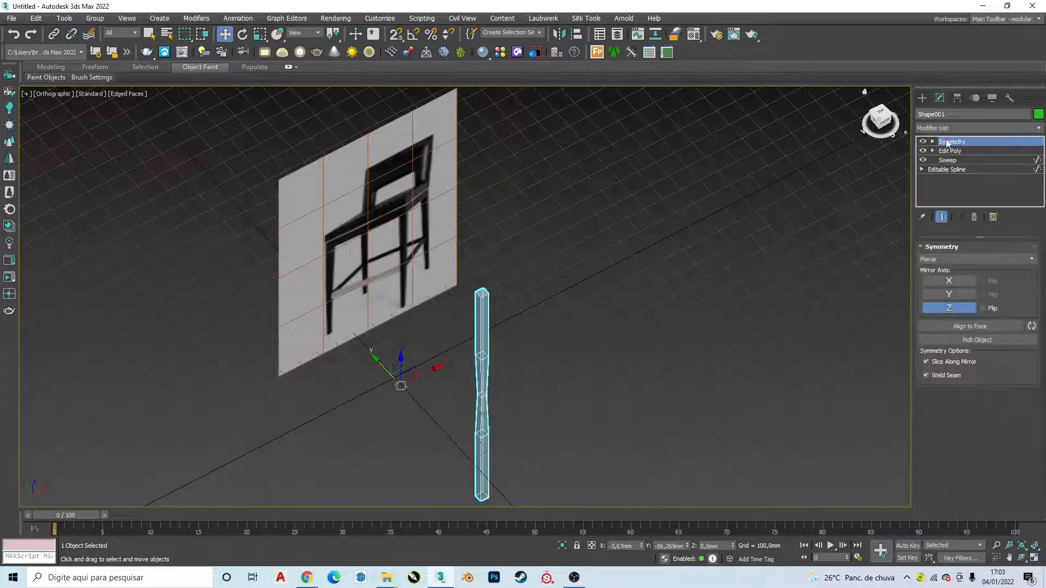
Mirror the leg across the X and Y axes with Y flipped to produce four legs, and deselect them.
click(952, 282)
click(953, 293)
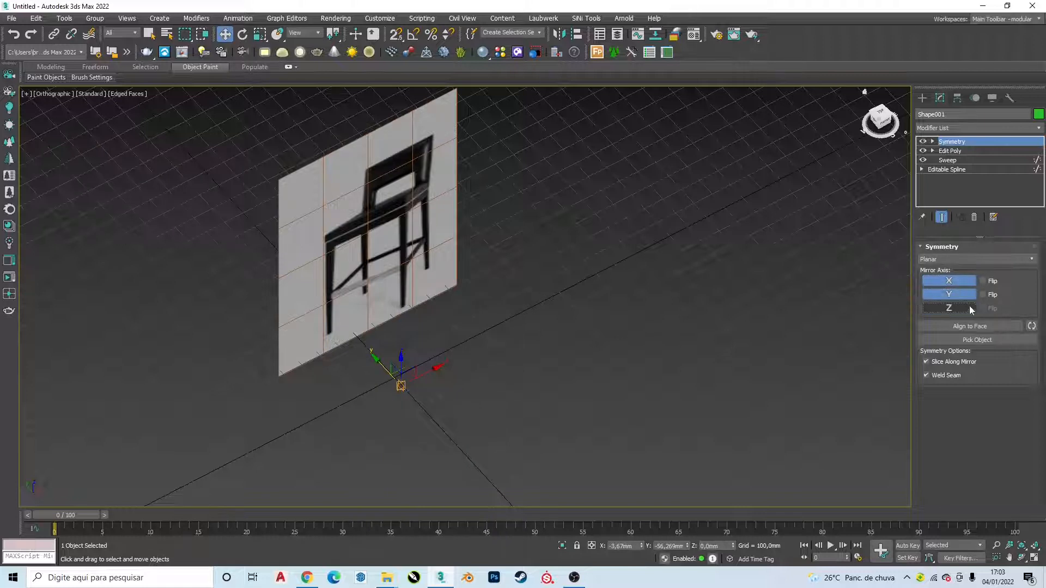
click(983, 295)
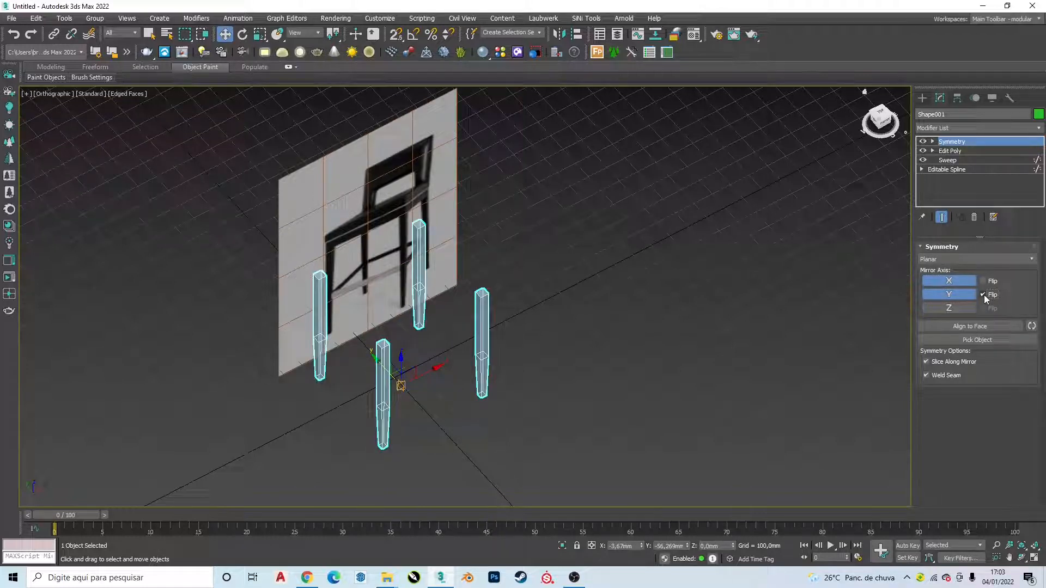
click(750, 344)
key(f)
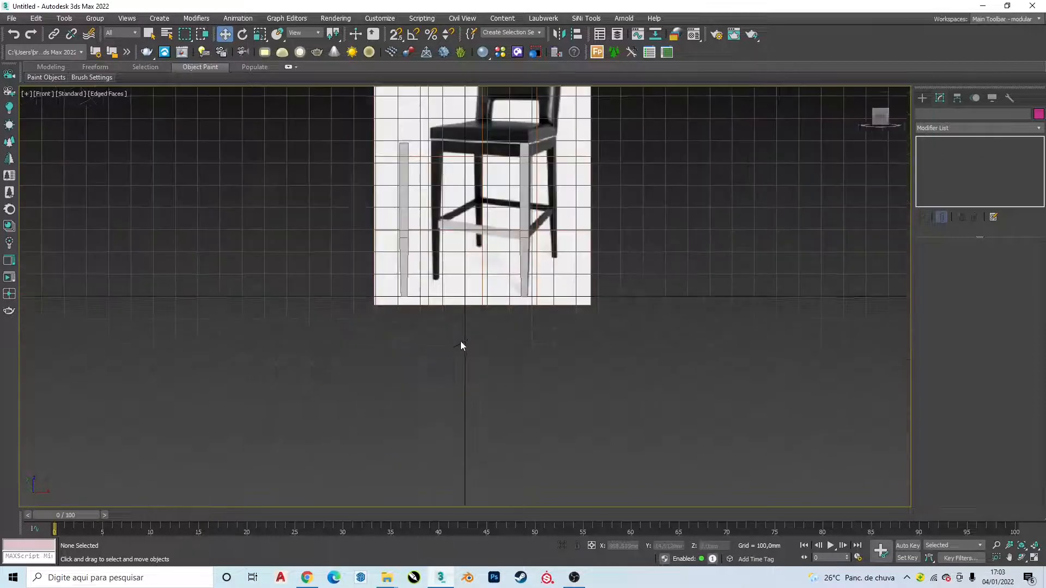
mouse_move(461, 345)
alt+middle_down()
mouse_move(436, 402)
mouse_move(464, 344)
mouse_move(445, 336)
alt+middle_up()
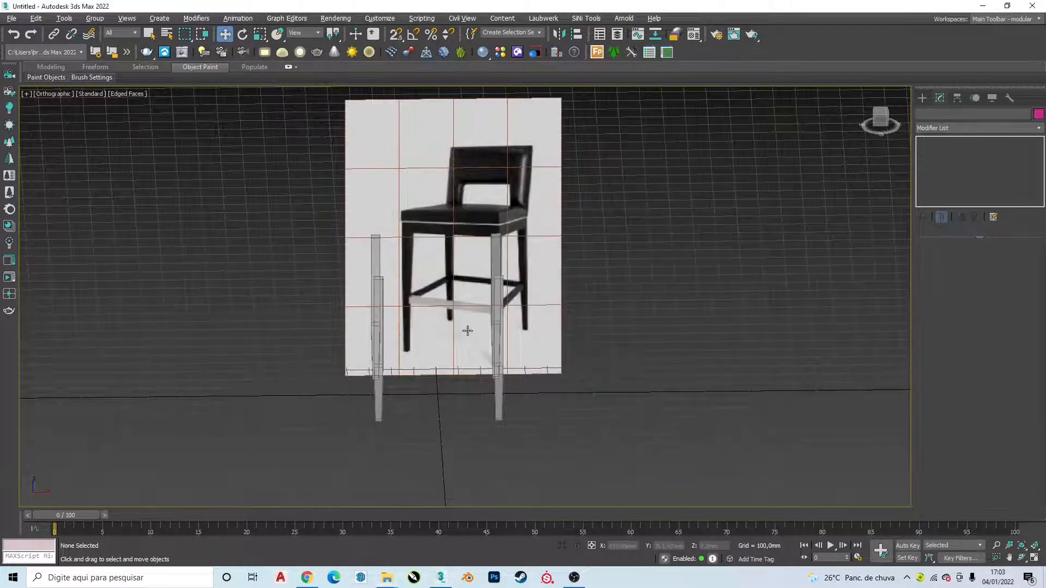
Set the pivot alignment of the legs' Sweep to the upper-right corner point and deselect the legs.
click(499, 324)
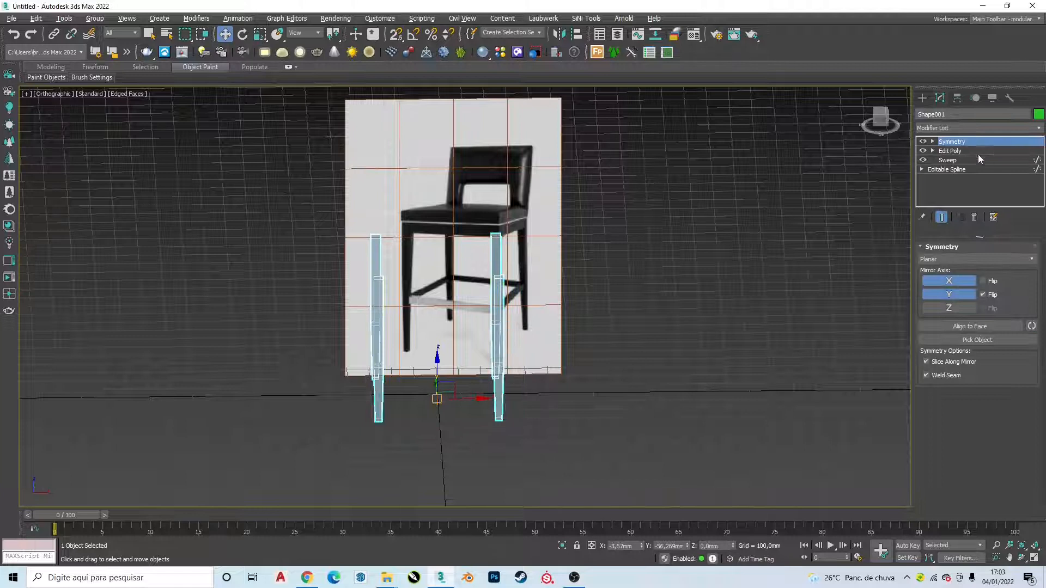
click(973, 159)
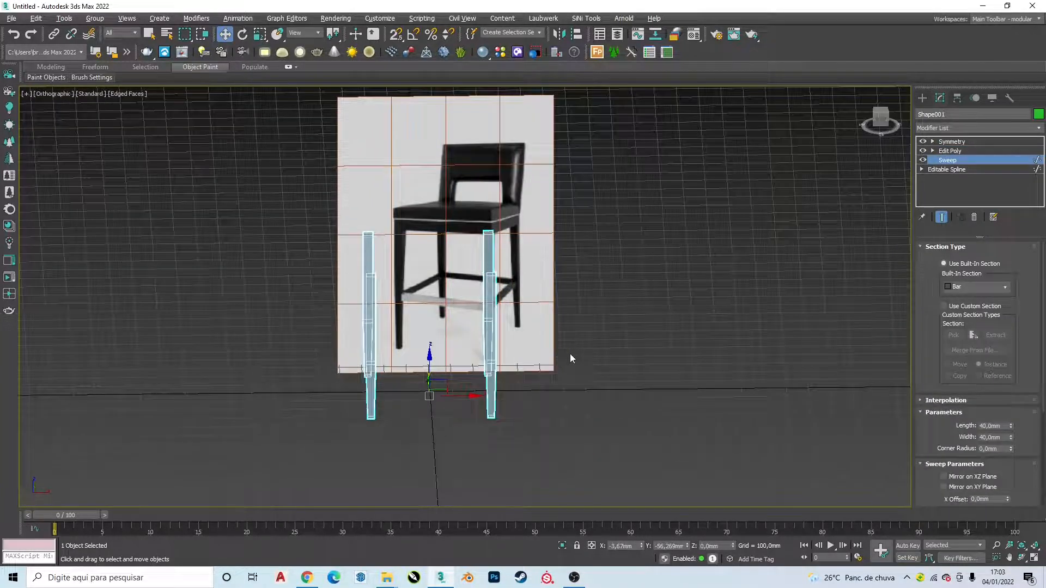
key(f)
scroll(525, 243, up, 4)
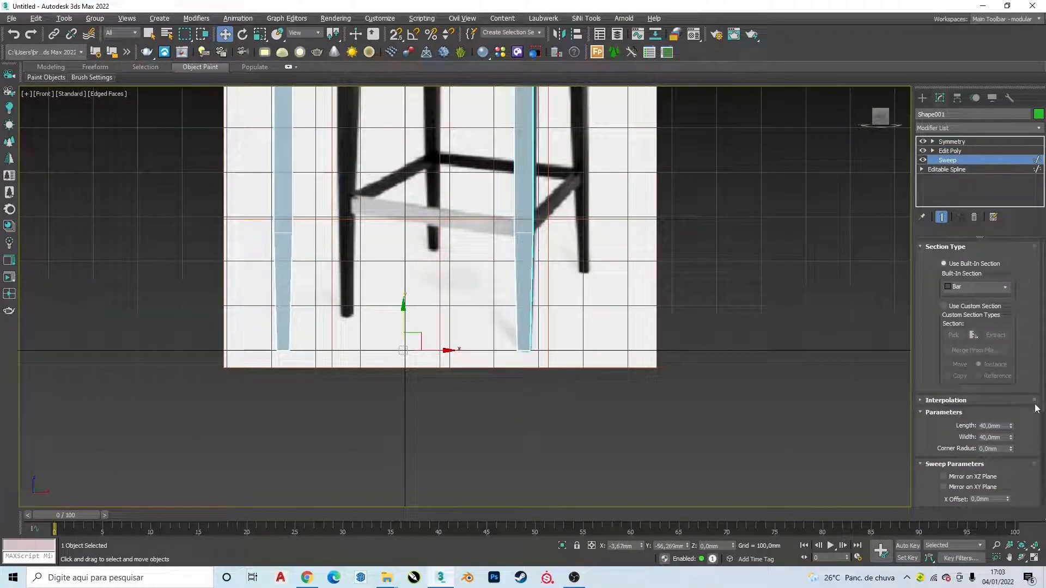
scroll(1011, 434, down, 5)
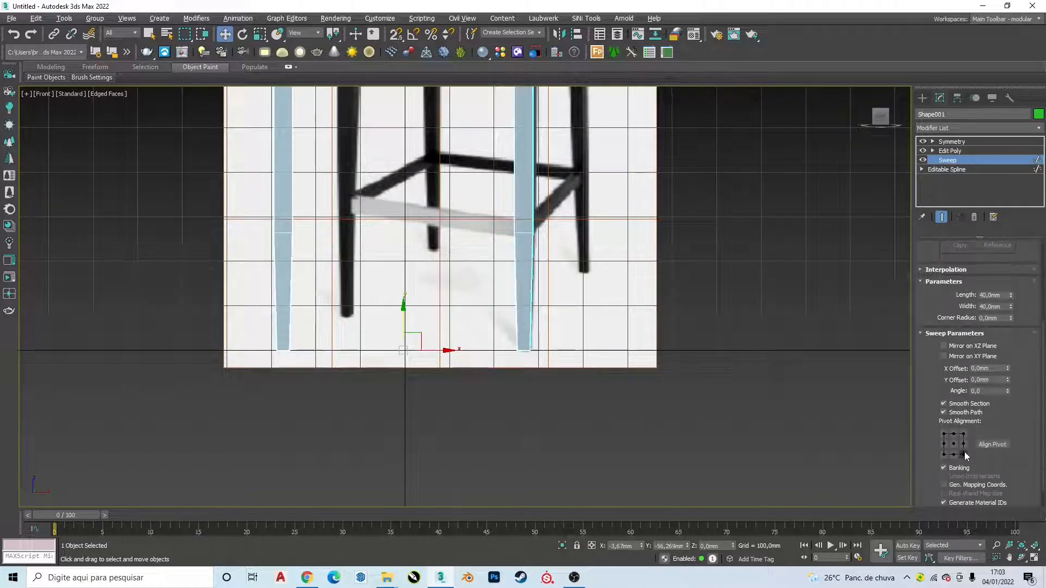
click(963, 453)
alt+middle_drag(371, 268, 403, 299)
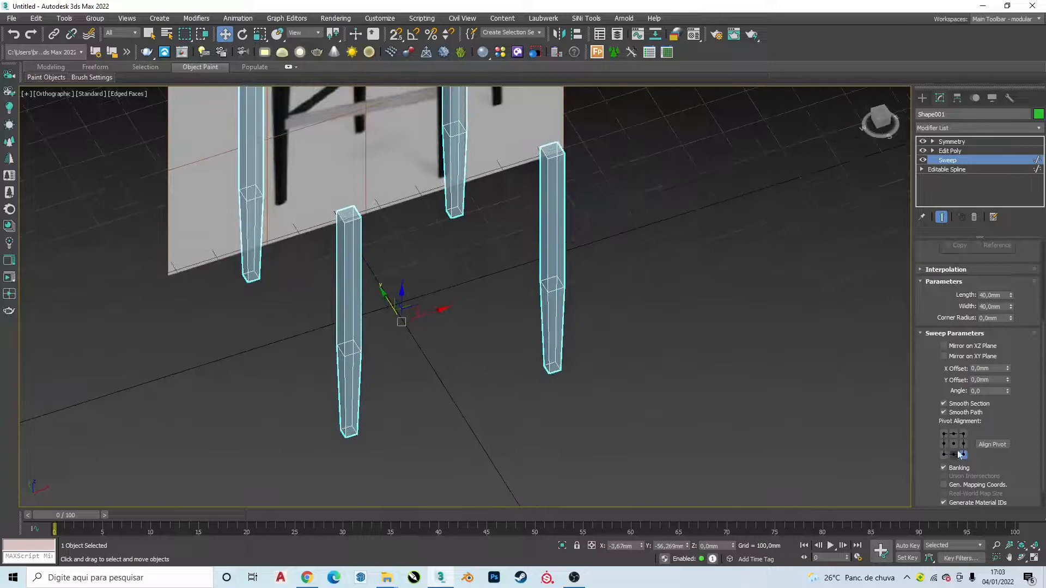
click(965, 434)
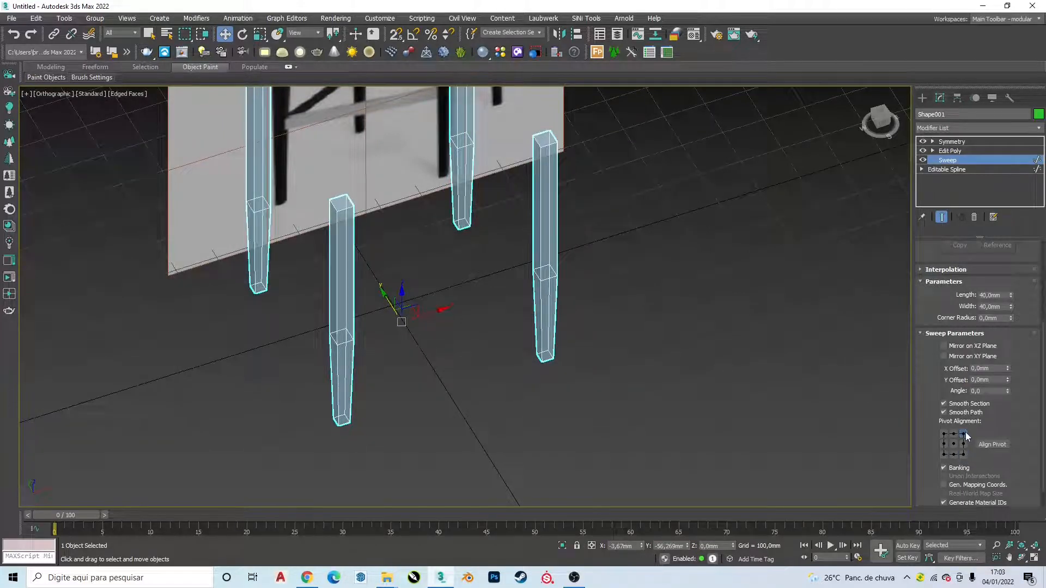
scroll(458, 359, down, 4)
alt+middle_drag(427, 355, 503, 346)
click(520, 351)
In the top view, draw a snapped box over the outer corners of the four legs, 500 mm long, 540 mm wide and 500 mm high.
key(f)
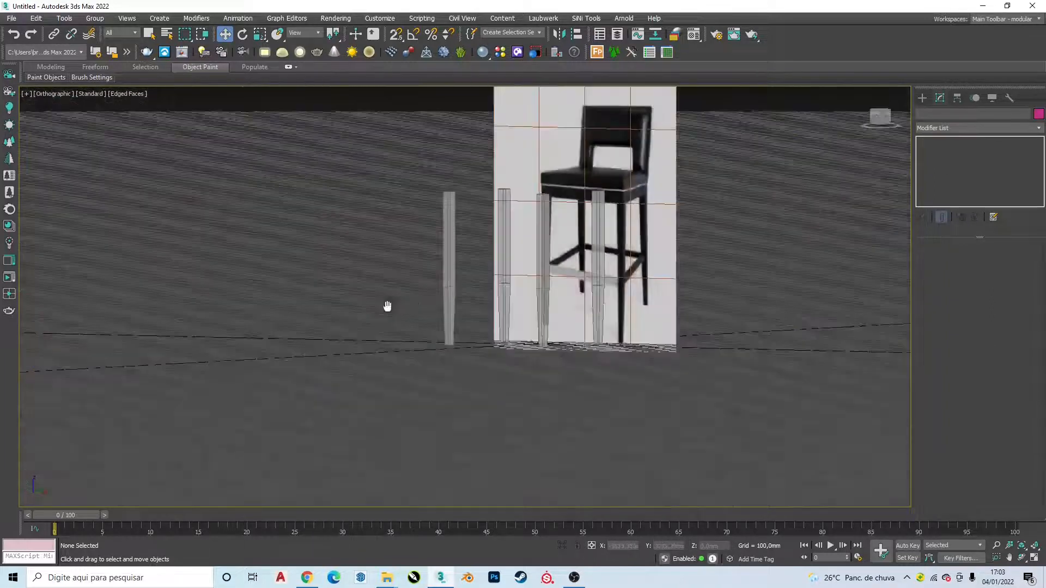
key(t)
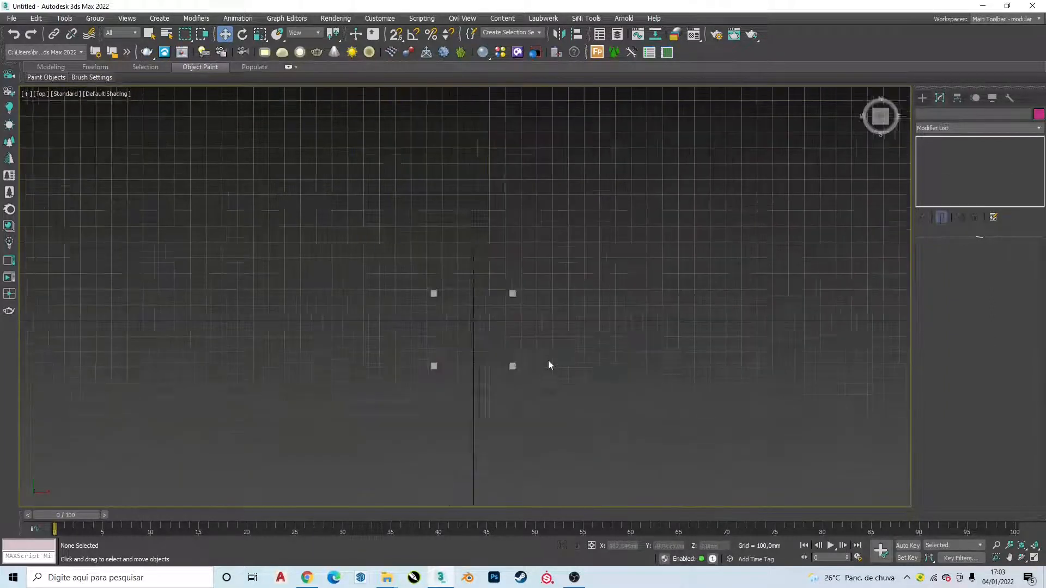
scroll(546, 358, up, 3)
click(923, 98)
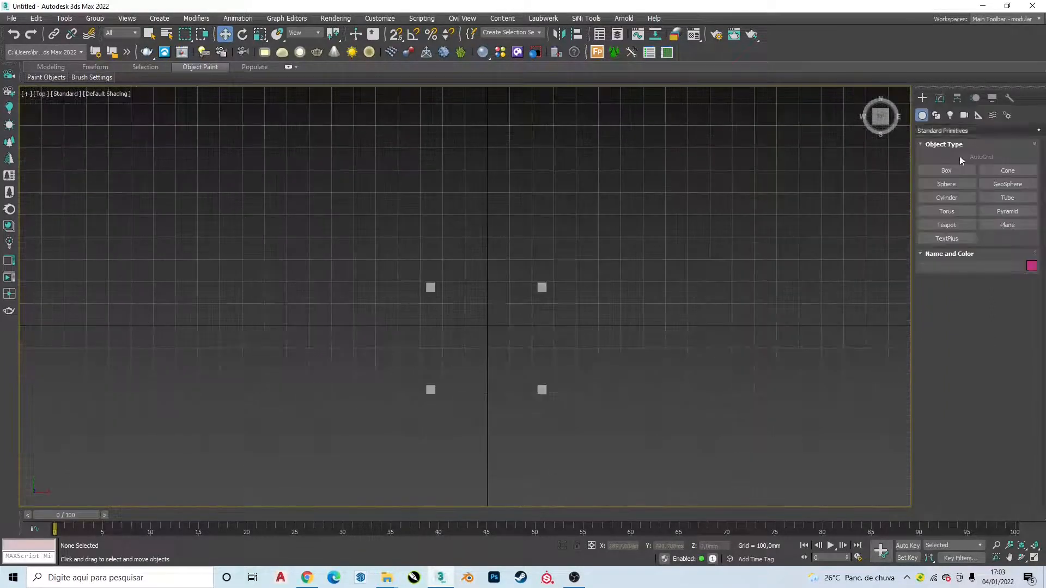
click(946, 171)
key(s)
drag(426, 278, 550, 396)
click(572, 292)
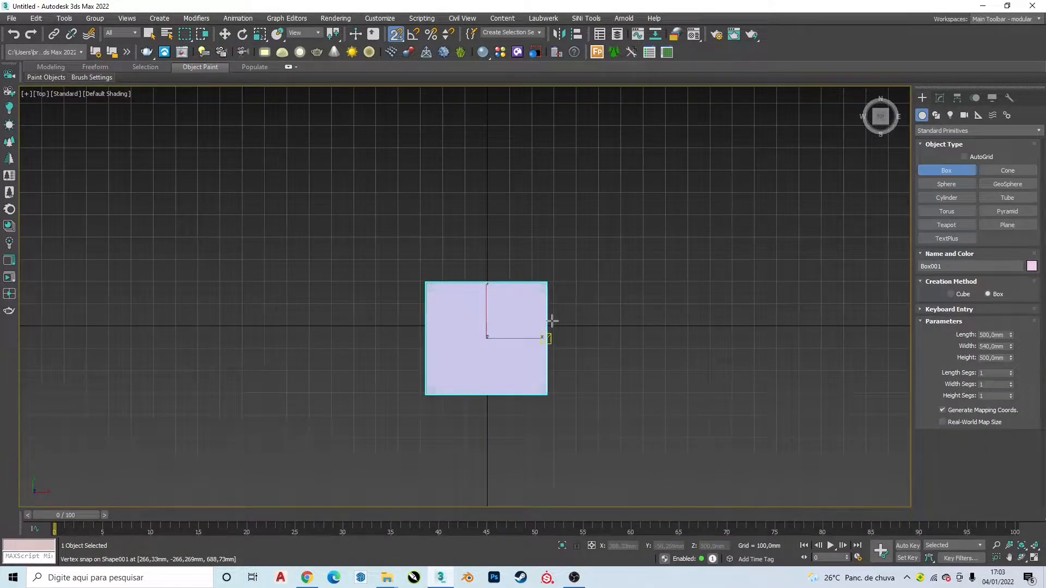
alt+middle_drag(550, 322, 572, 248)
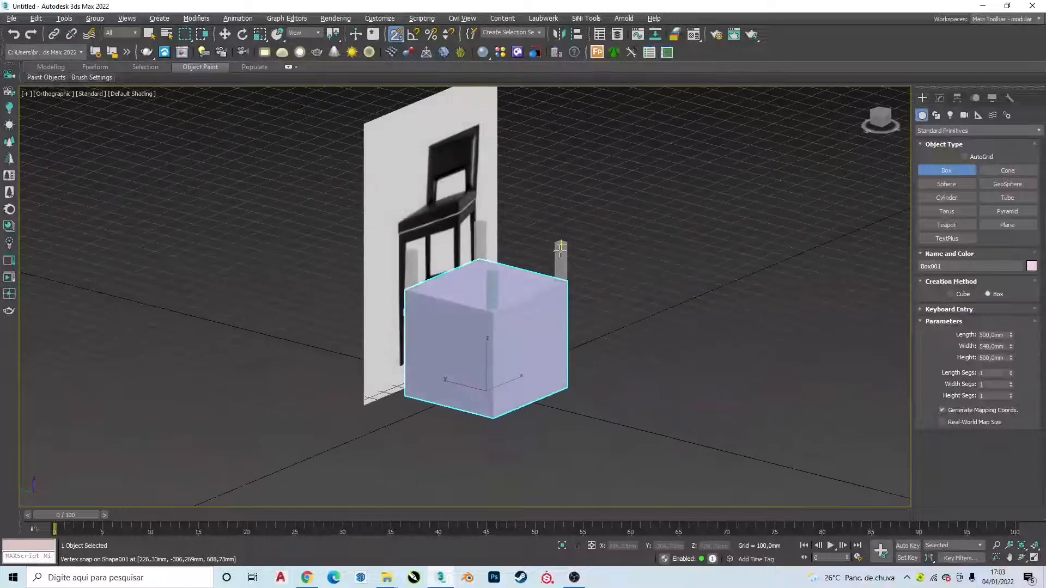
Raise the box in the front view and snap its bottom edge onto the tops of the legs.
key(w)
key(f)
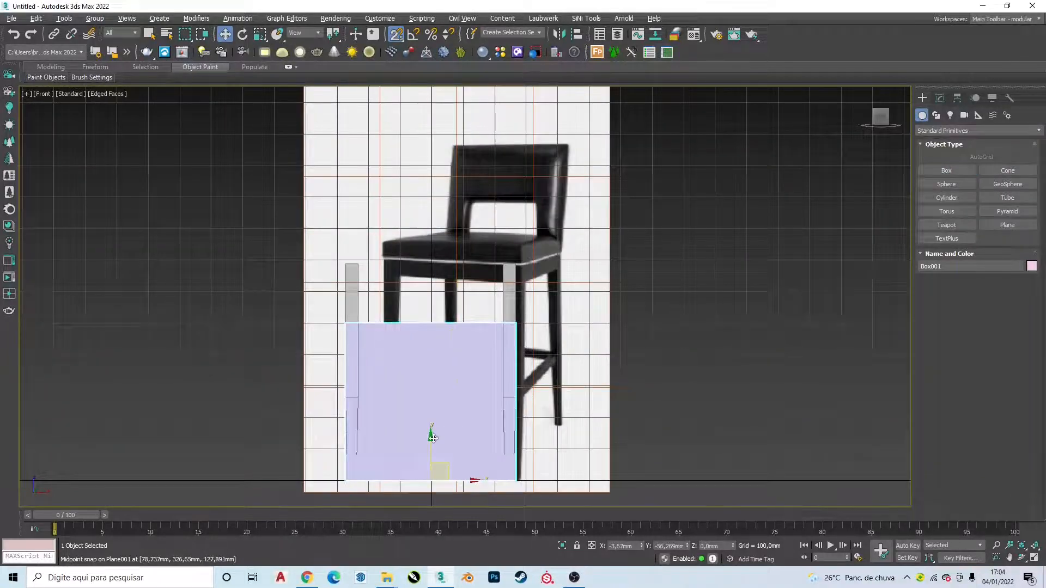
key(s)
drag(433, 438, 431, 210)
scroll(338, 285, up, 4)
key(s)
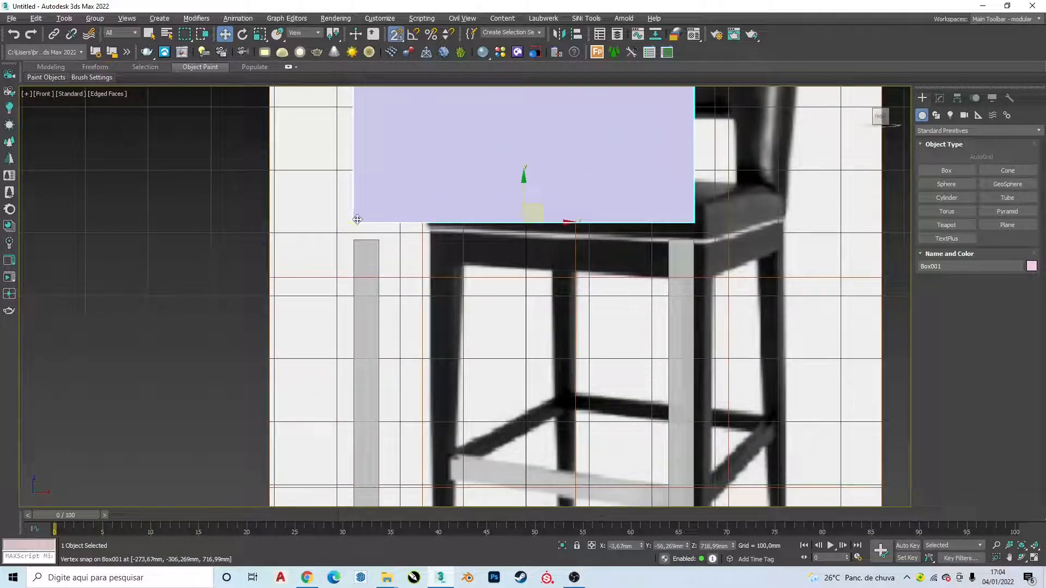
drag(357, 219, 357, 235)
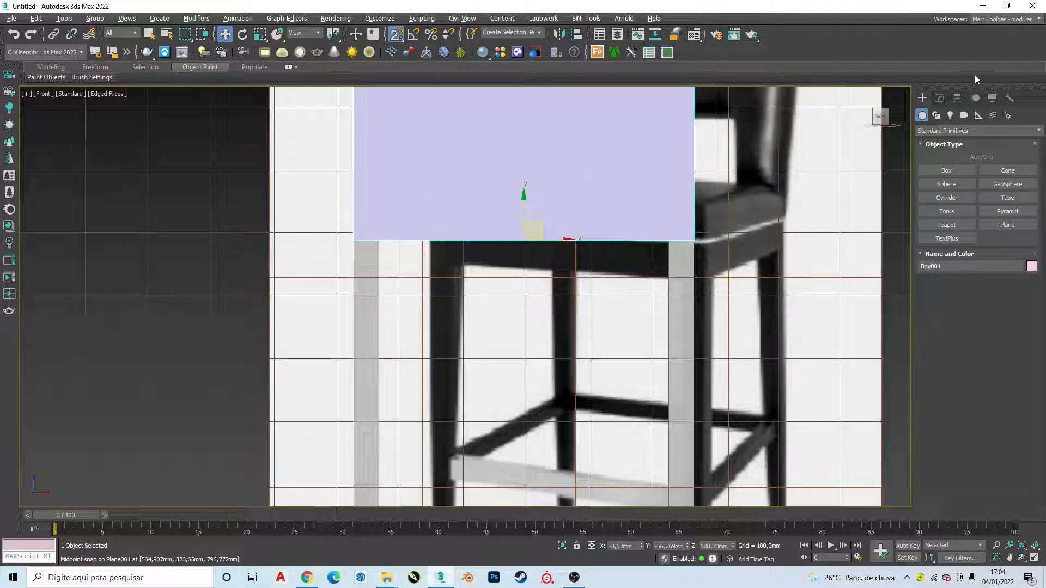
Set the box's height to -60 mm so it extends down from the leg tops.
click(939, 98)
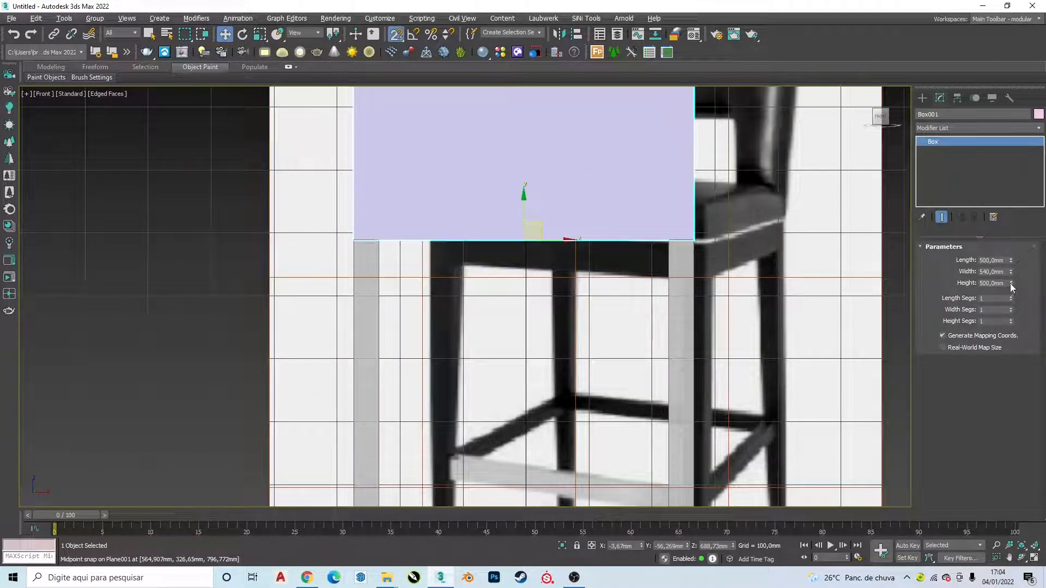
drag(1011, 284, 1017, 219)
drag(995, 89, 38, 26)
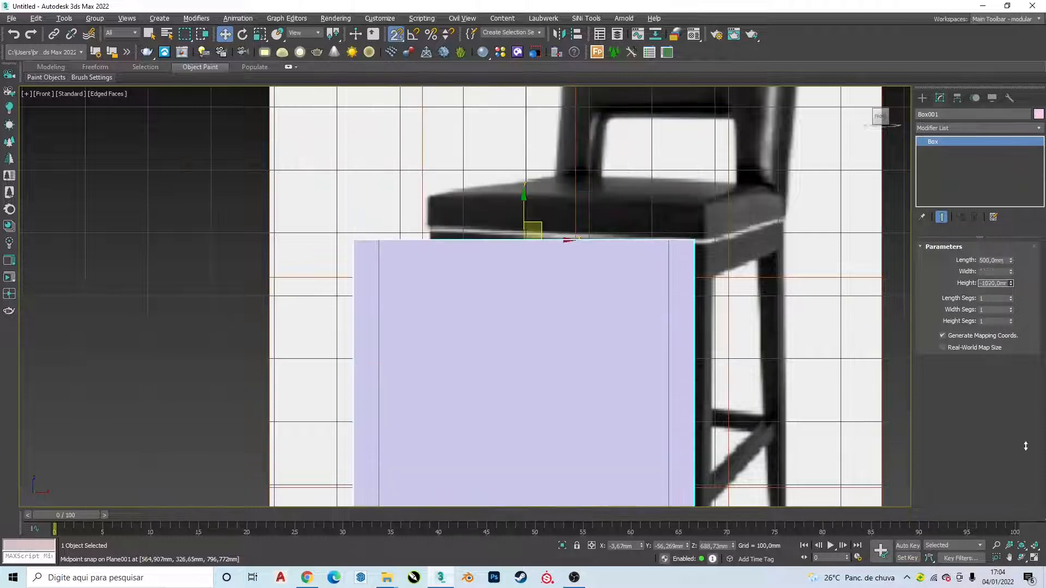
drag(1026, 446, 1021, 341)
alt+middle_drag(658, 299, 745, 292)
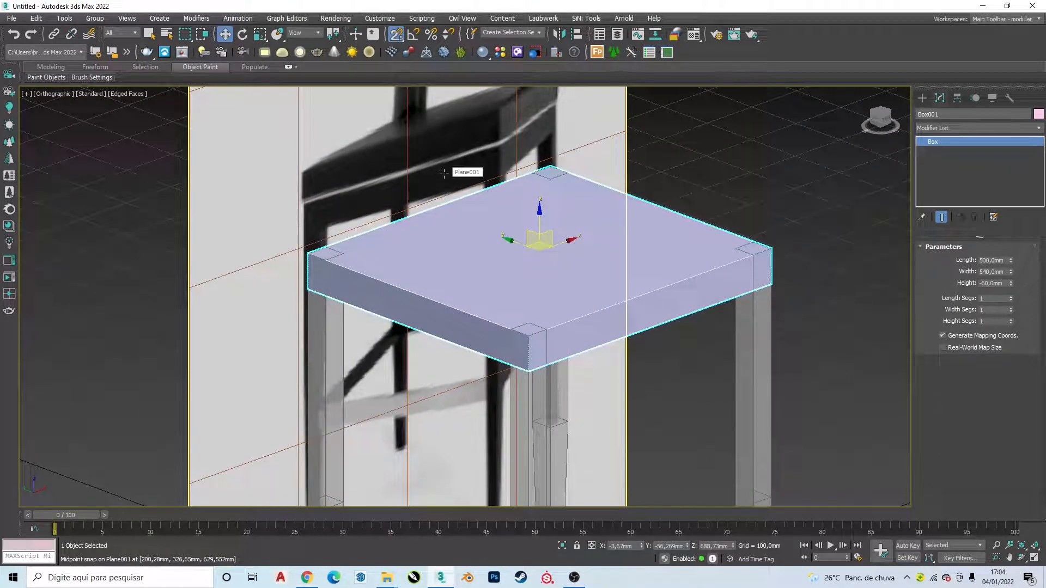
Convert the seat box to Editable Poly and inset its top and bottom polygons by 20 mm.
scroll(541, 282, up, 2)
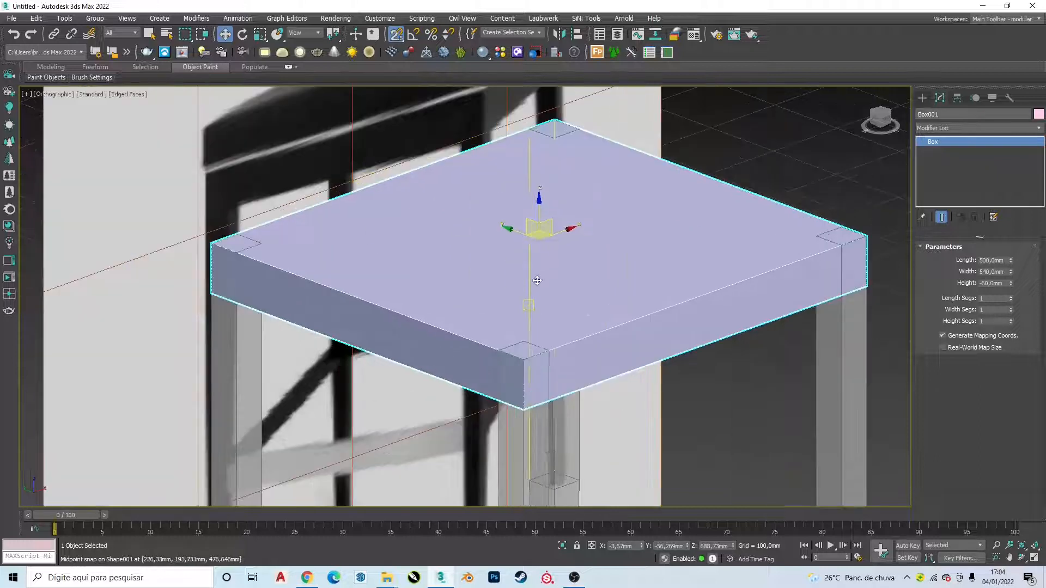
right_click(623, 243)
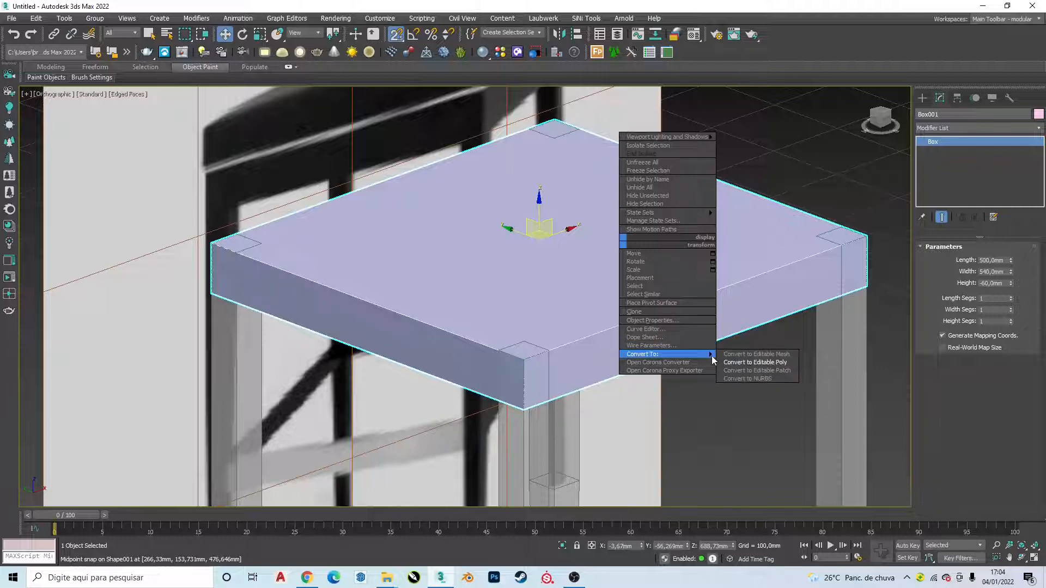
click(762, 364)
click(988, 260)
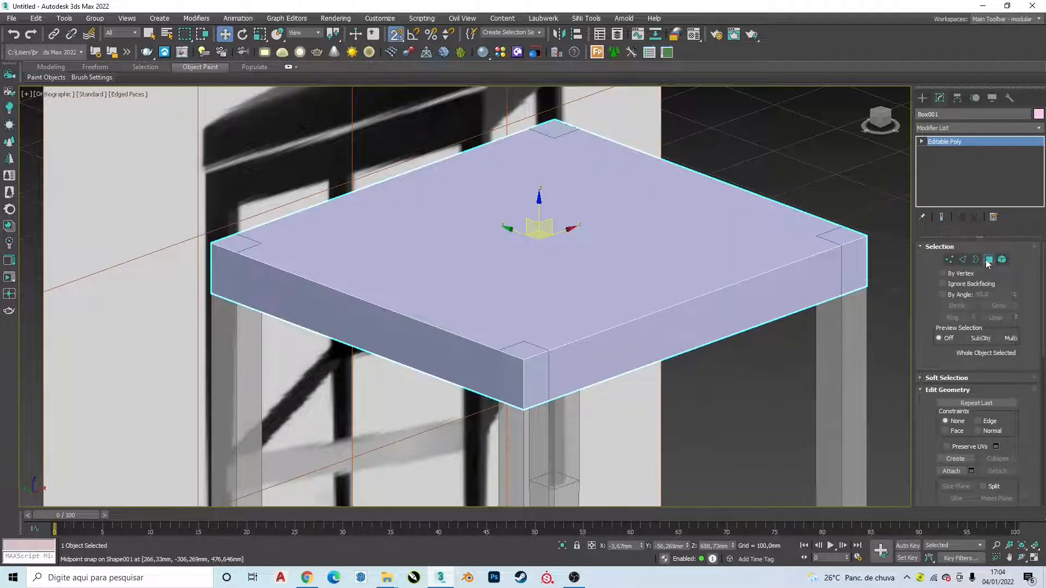
click(687, 224)
scroll(618, 320, down, 3)
alt+middle_drag(618, 320, 600, 298)
ctrl+click(585, 255)
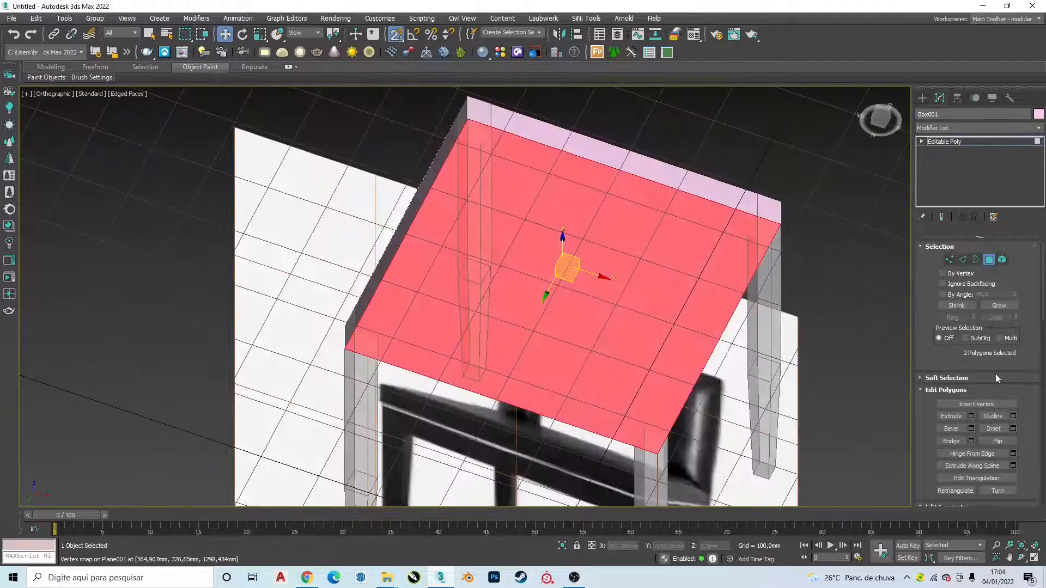
click(1013, 429)
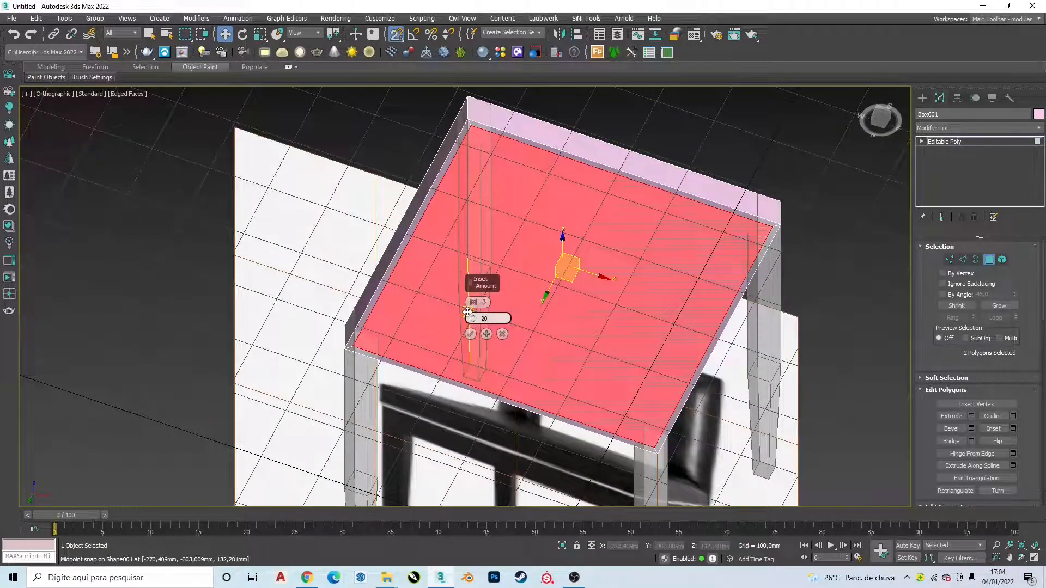
key(Return)
click(470, 334)
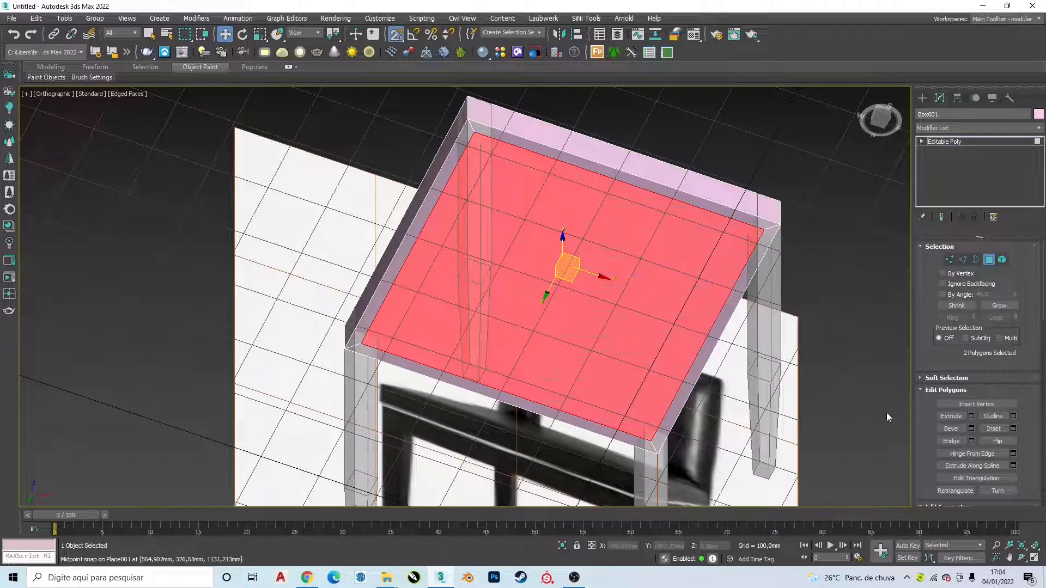
Bridge the two inset polygons to open the middle of the seat frame, and clear the selection.
click(953, 442)
alt+middle_drag(588, 251, 642, 294)
click(782, 175)
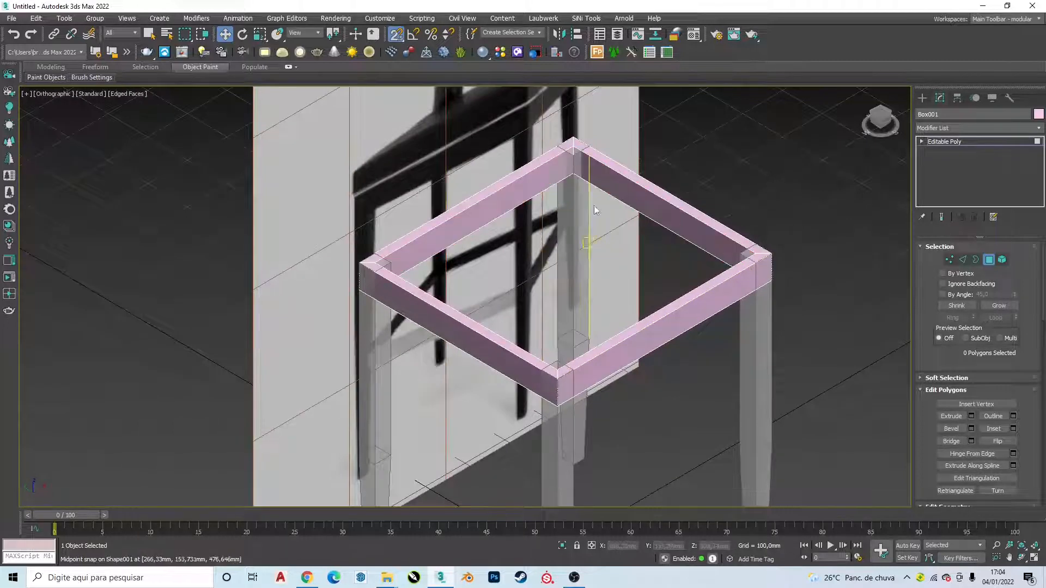
scroll(593, 205, up, 2)
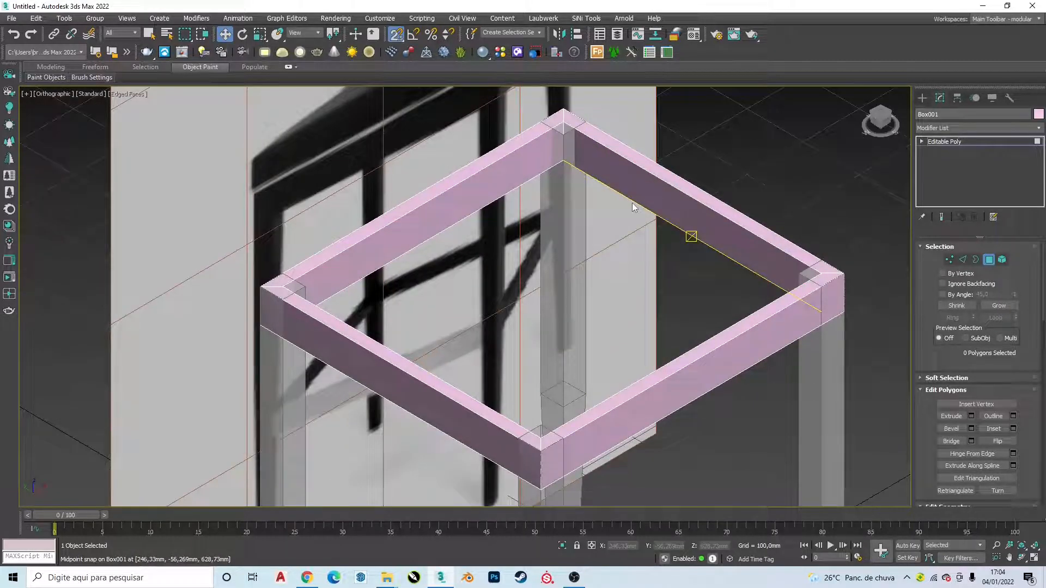
Leave polygon editing and clone the seat frame about 392 mm straight down to the footrest height in the photo.
key(t)
scroll(505, 277, up, 3)
alt+middle_drag(482, 283, 404, 203)
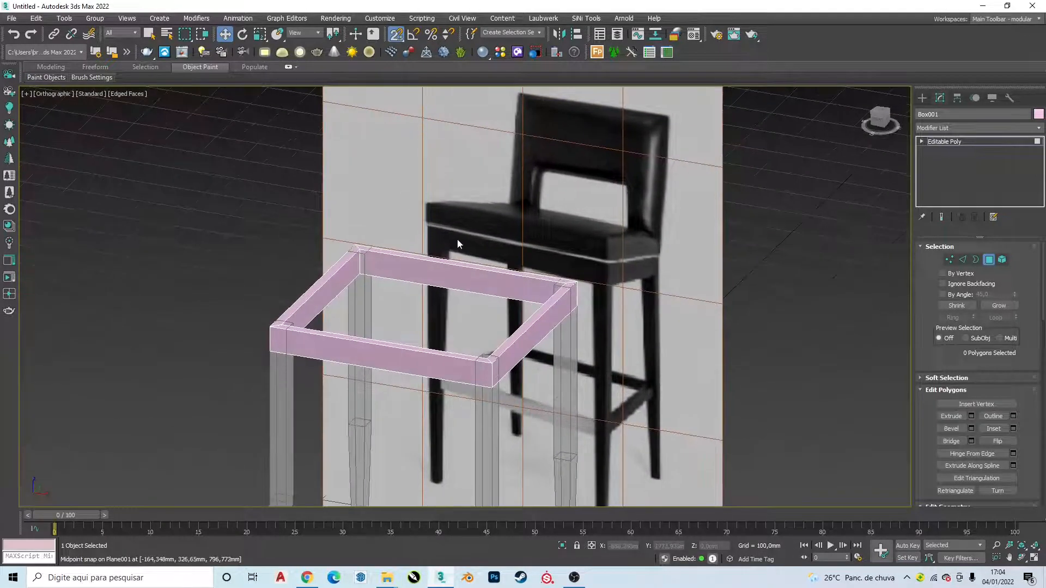
key(f)
scroll(456, 245, up, 4)
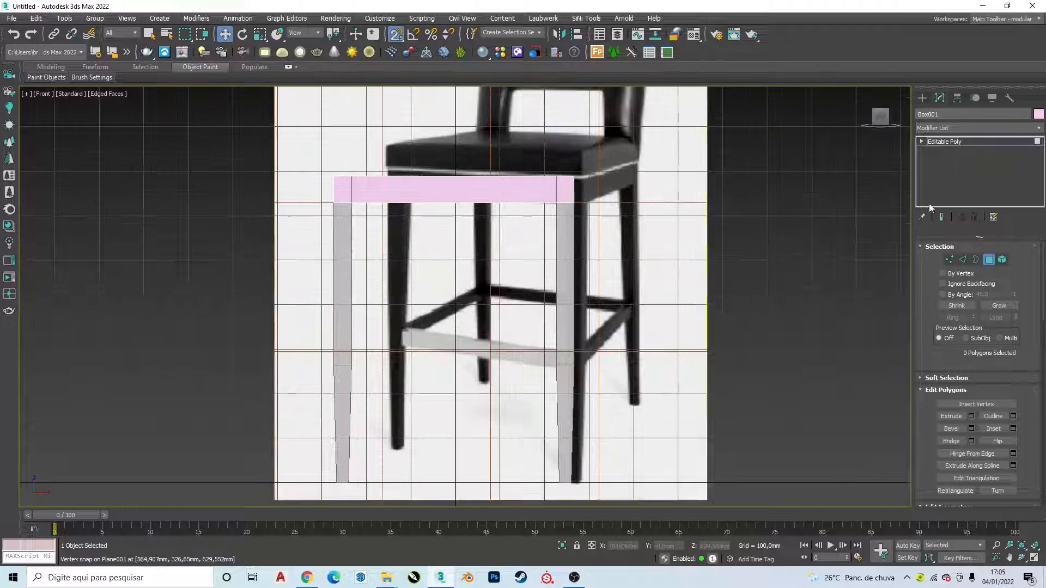
click(921, 97)
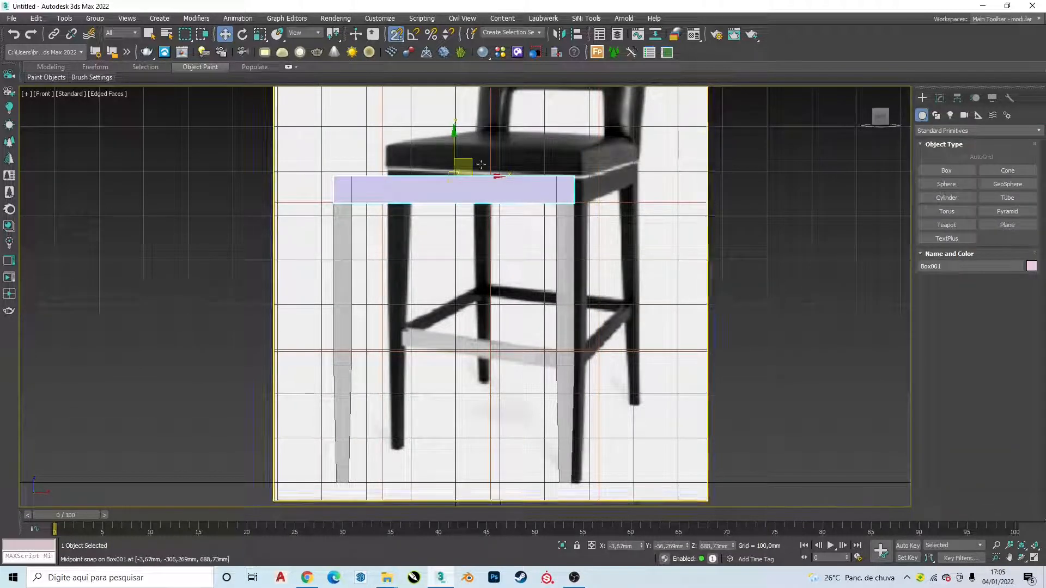
shift+drag(455, 140, 435, 315)
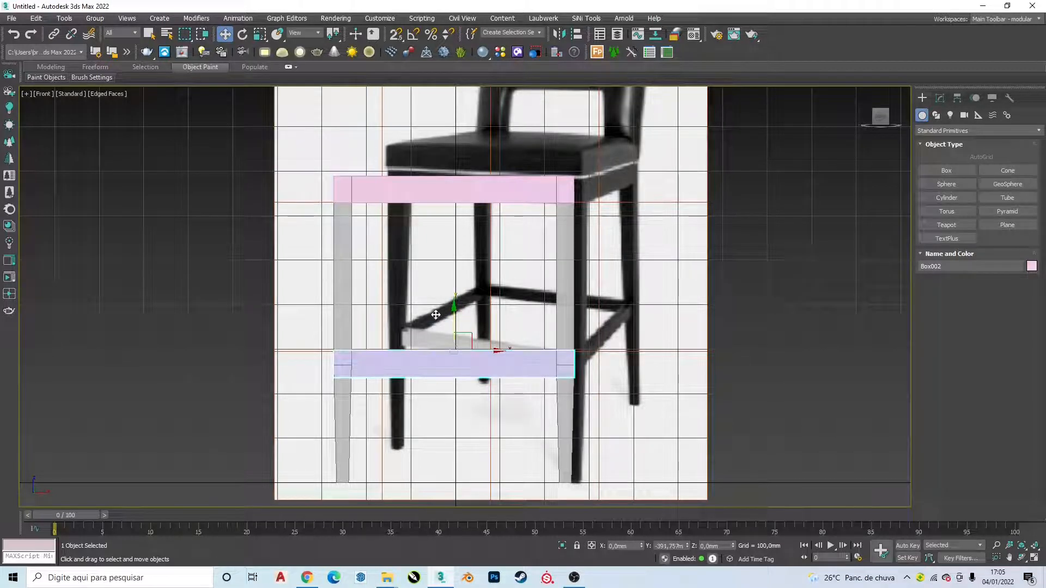
click(504, 333)
Snap the cloned frame's eight lower vertices up to the legs' horizontal edge loop and clear the selection.
click(940, 97)
click(948, 259)
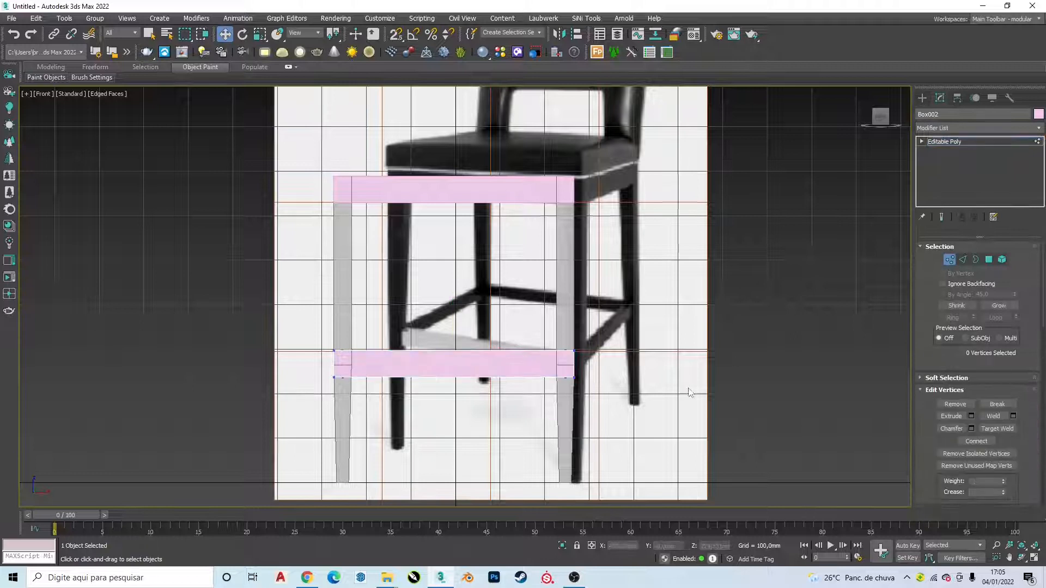
drag(678, 389, 308, 392)
drag(245, 372, 245, 371)
scroll(483, 372, up, 5)
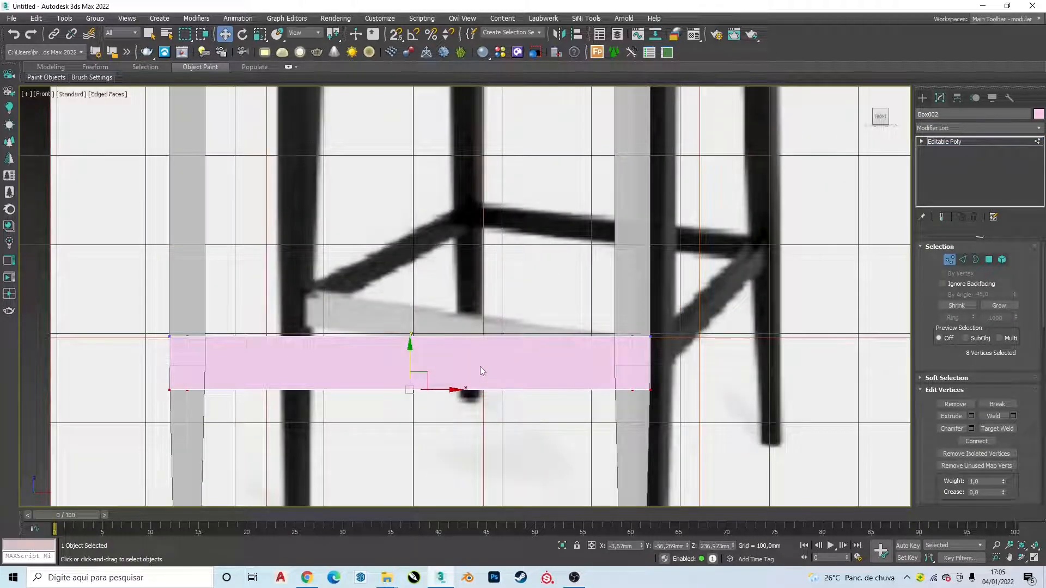
drag(408, 354, 632, 332)
key(s)
scroll(661, 380, up, 6)
key(s)
key(s)
key(ctrl+z)
scroll(639, 380, up, 2)
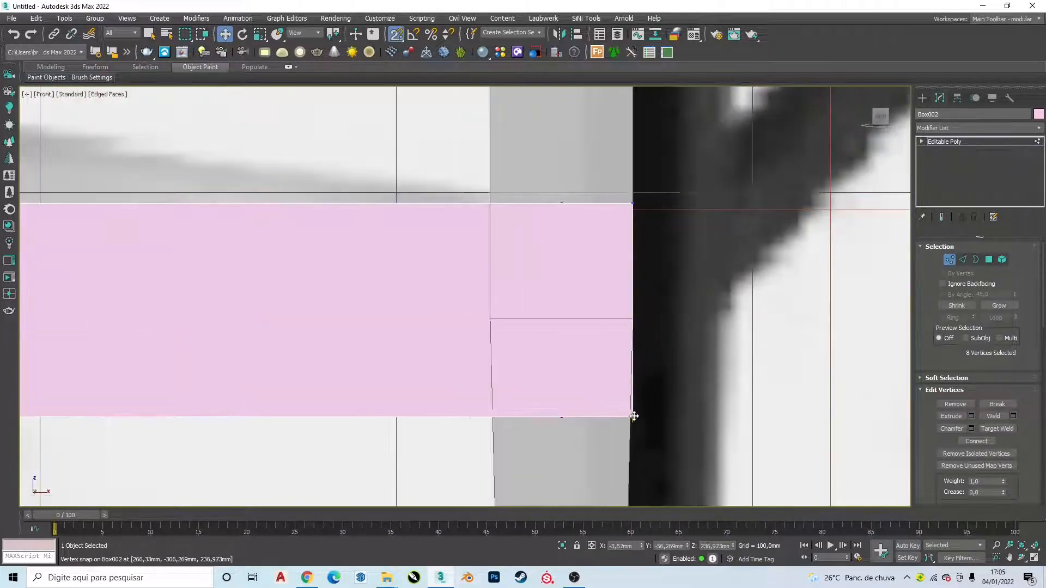
drag(633, 417, 633, 319)
scroll(632, 320, down, 6)
alt+middle_drag(633, 320, 724, 310)
click(724, 309)
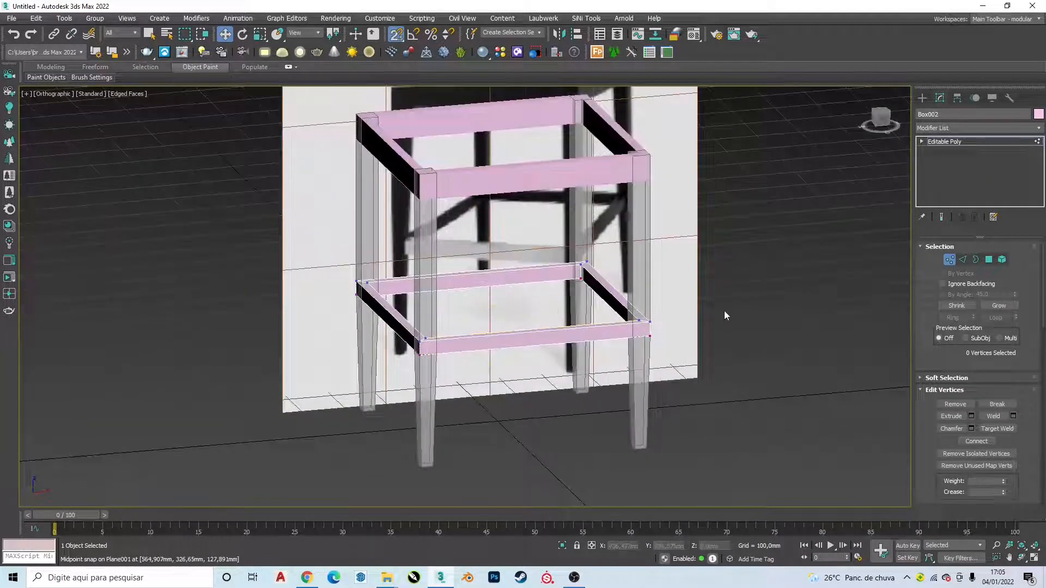
In the front view, offset the eight vertices at the footrest frame's right end 10 mm inward along X.
key(f)
scroll(573, 195, up, 6)
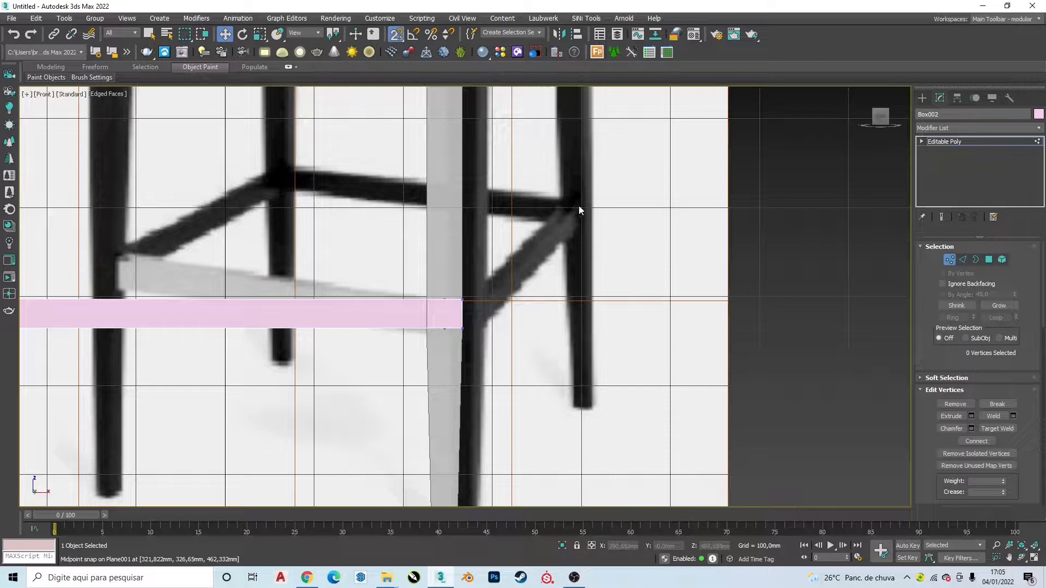
middle_drag(510, 278, 519, 280)
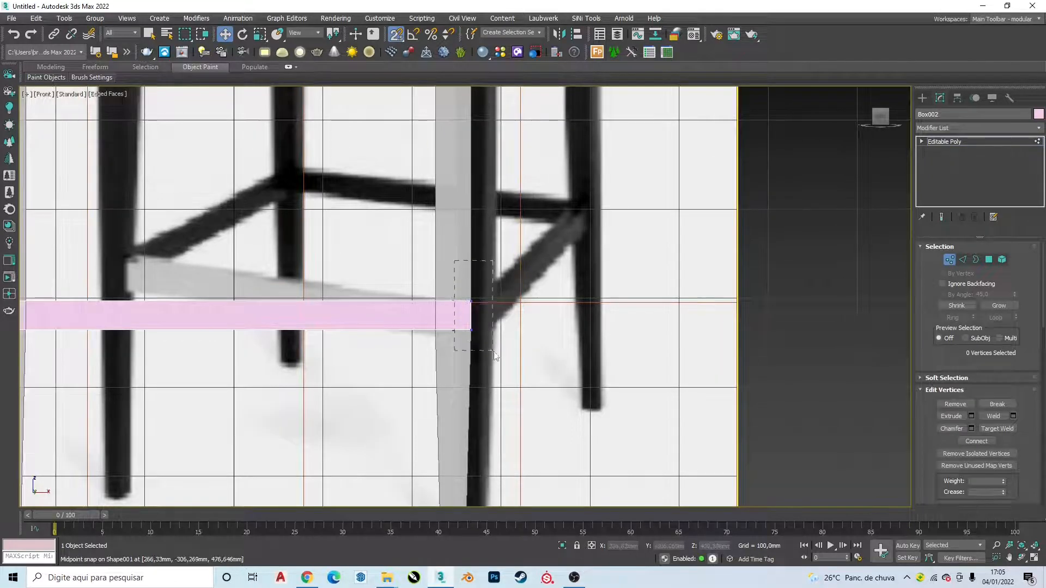
drag(494, 356, 495, 355)
scroll(439, 289, up, 5)
drag(456, 285, 559, 435)
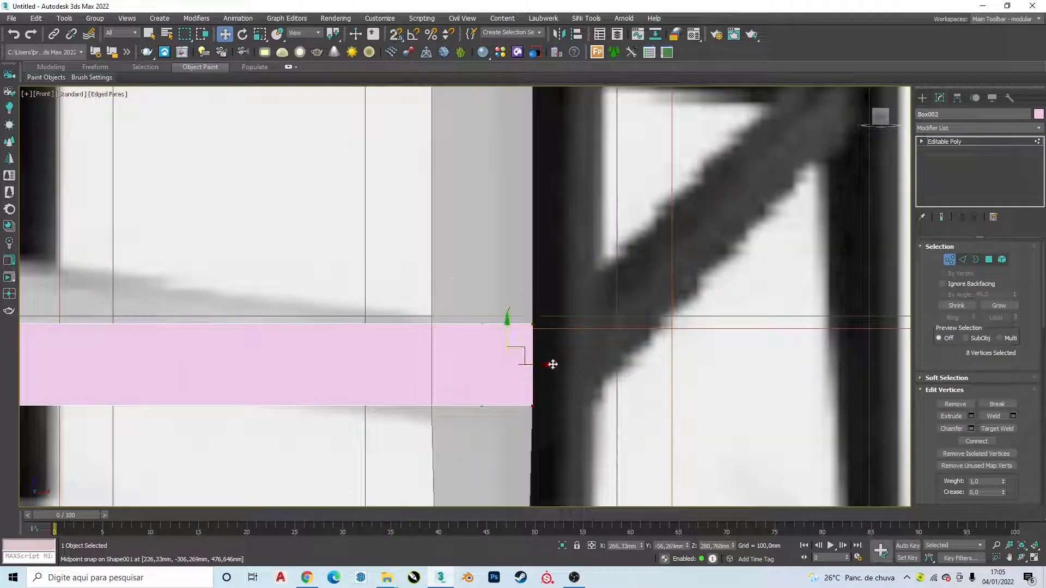
drag(553, 364, 533, 367)
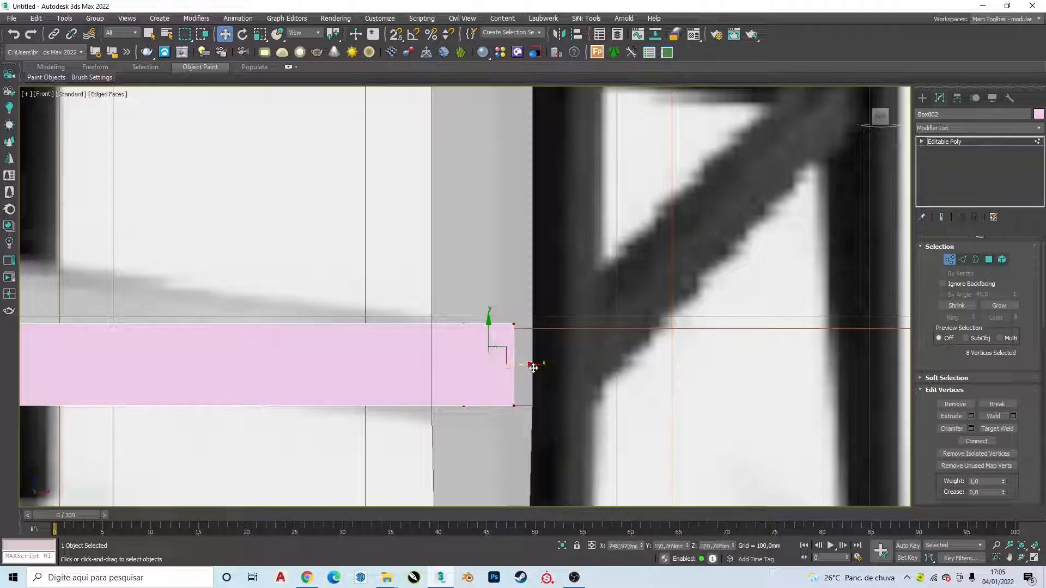
key(ctrl+z)
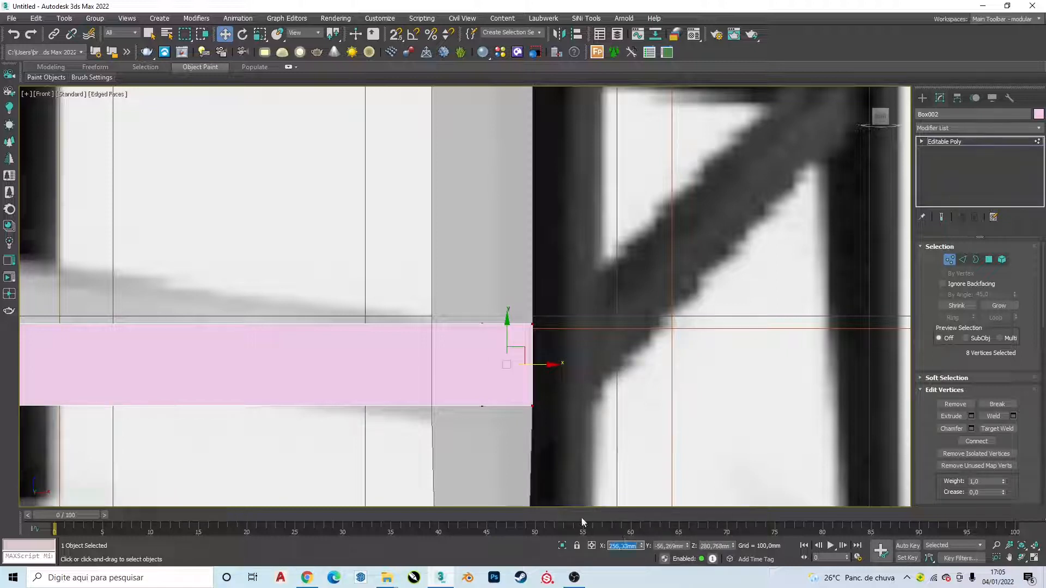
text(-10)
key(Return)
middle_drag(536, 382, 550, 392)
key(ctrl+z)
click(591, 546)
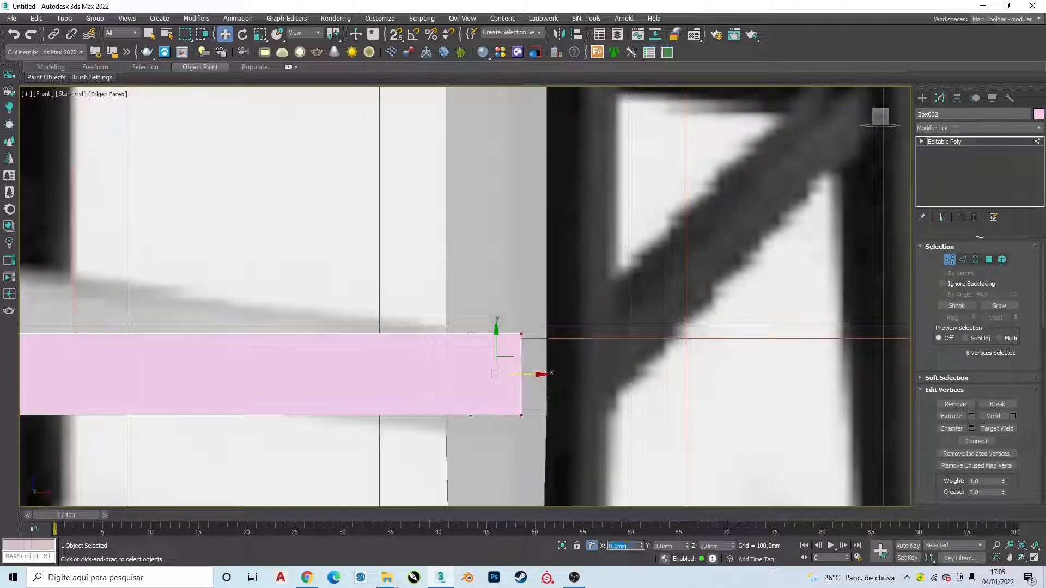
Offset the vertices at the footrest frame's left end 10 mm inward along X.
scroll(461, 392, down, 5)
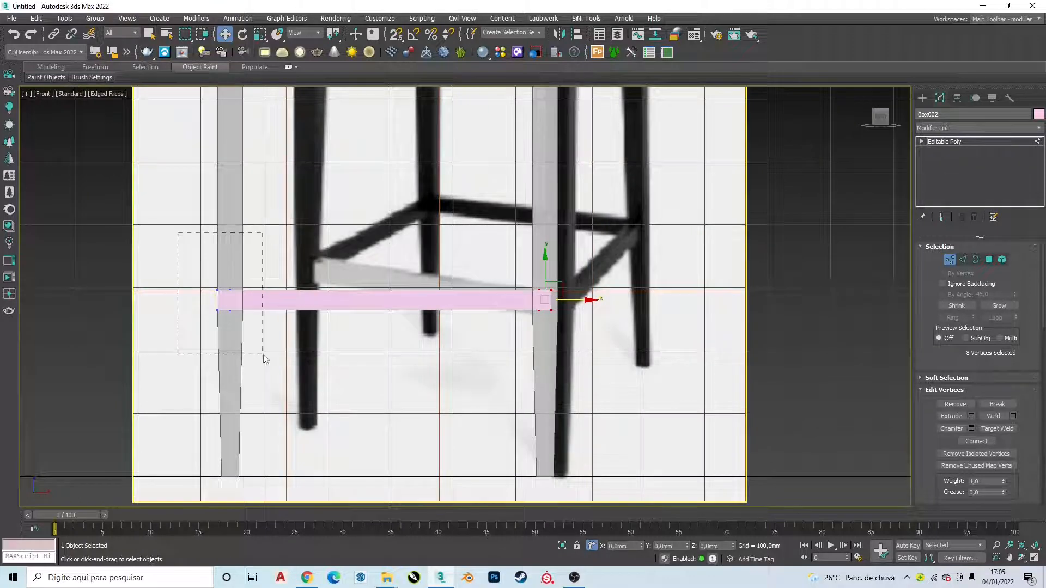
drag(265, 359, 266, 359)
text(-10)
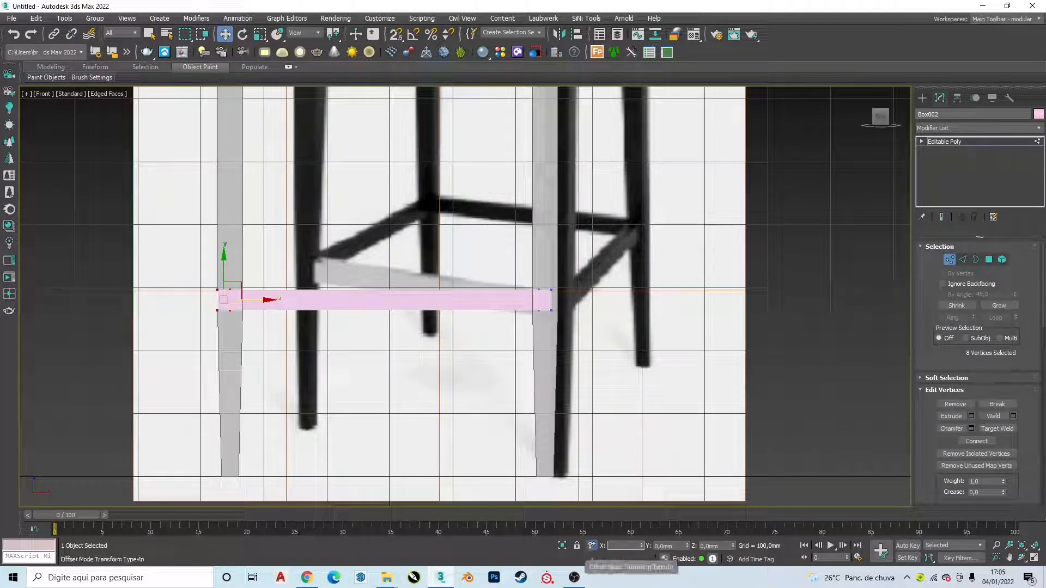
key(Return)
text(10)
key(Return)
text(10)
key(Return)
middle_drag(311, 458, 368, 452)
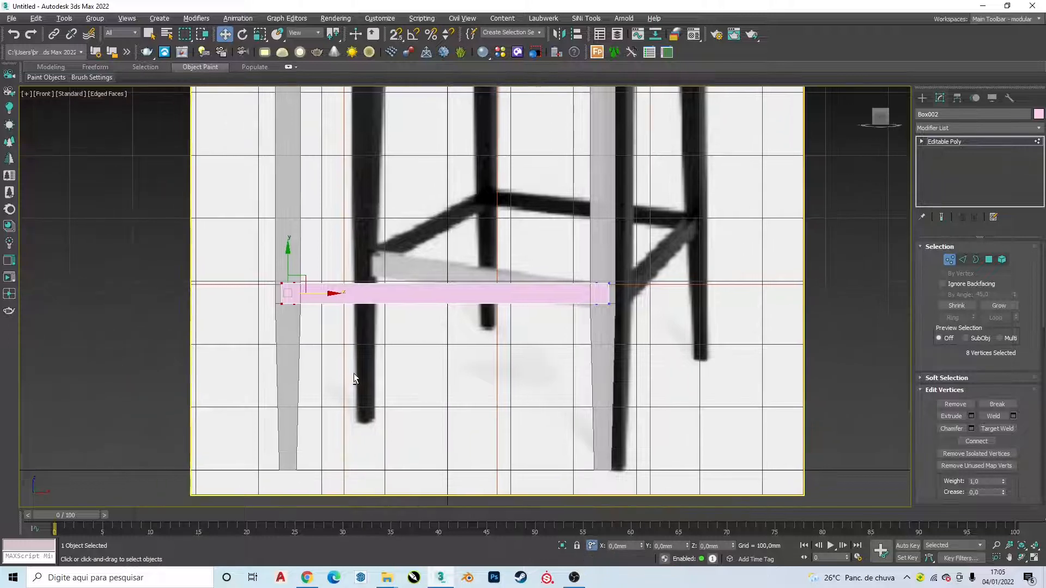
In the left view, offset the footrest frame's front and back vertices 10 mm inward, and leave vertex editing with nothing selected.
key(l)
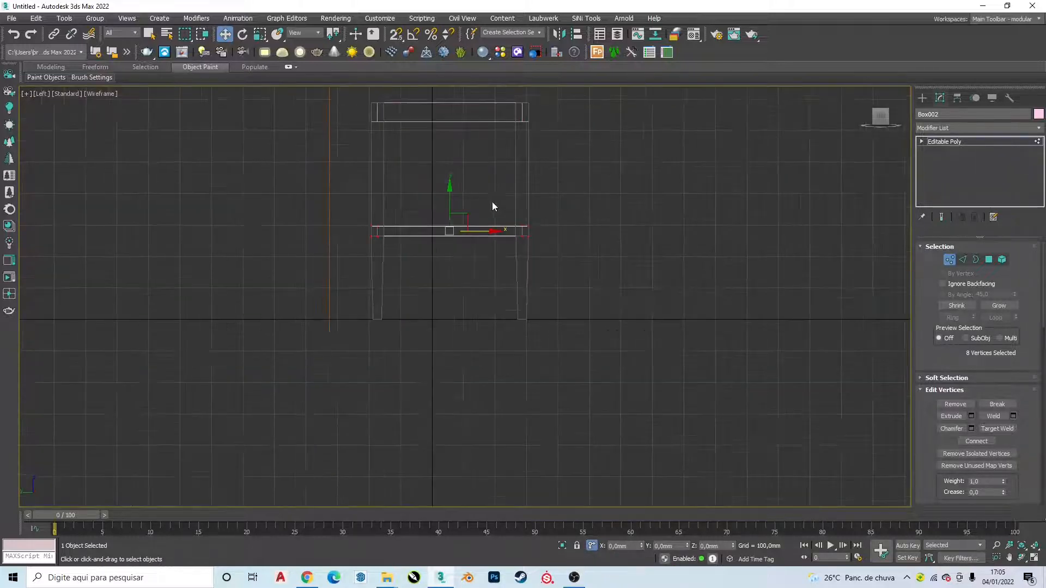
scroll(501, 214, up, 5)
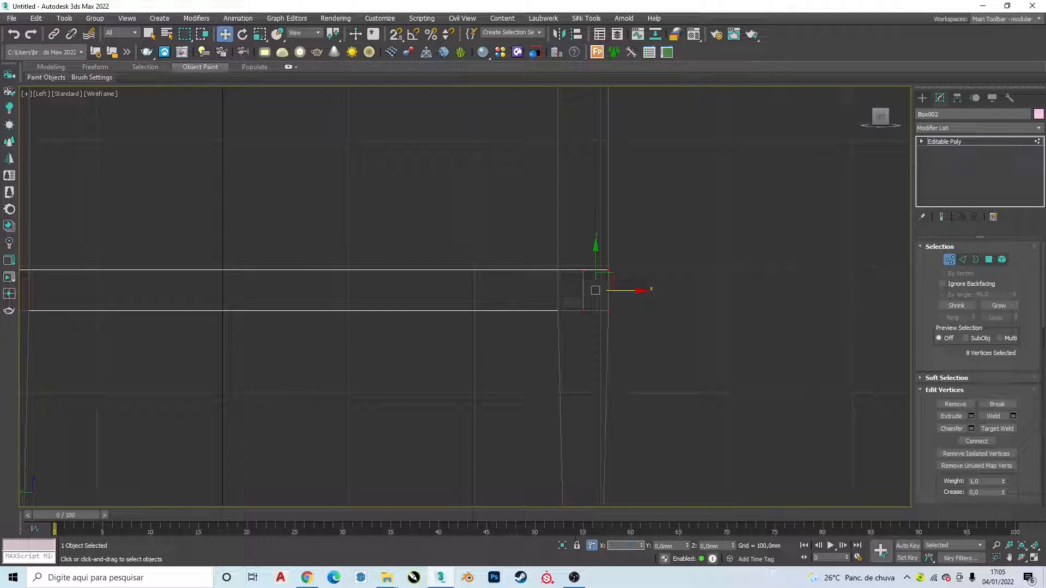
drag(627, 291, 614, 290)
scroll(288, 349, down, 3)
middle_drag(313, 331, 529, 287)
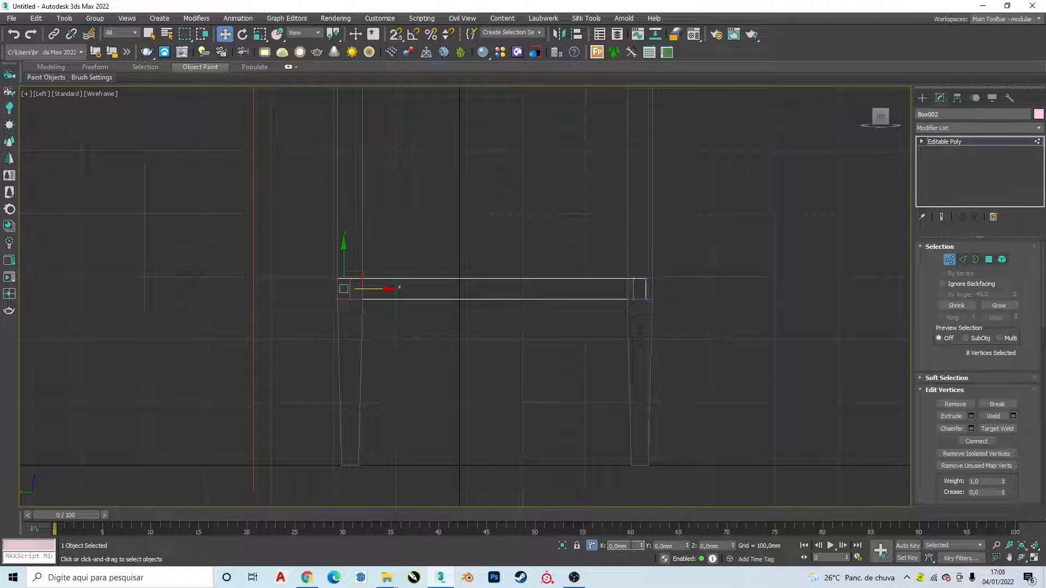
text(10)
key(Return)
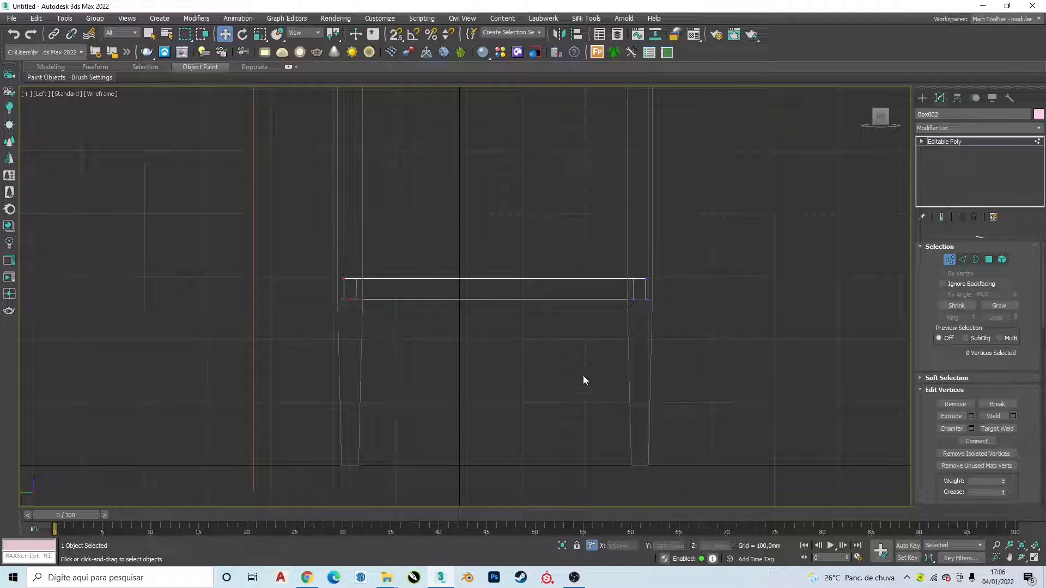
click(921, 99)
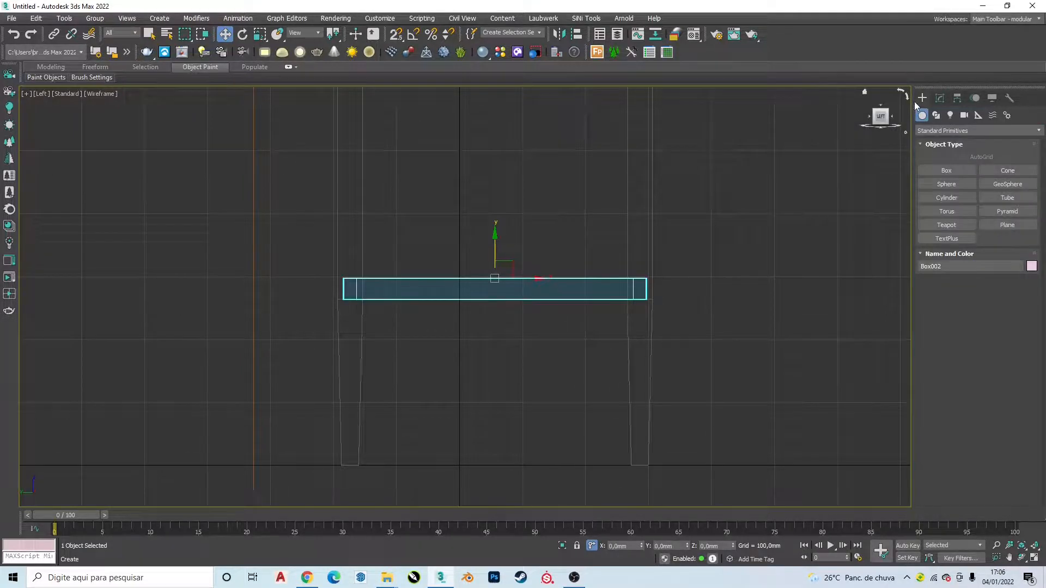
click(760, 169)
Inspect the shaded stool in perspective to check how the footrest frame sits inside the legs.
alt+middle_drag(759, 169, 675, 308)
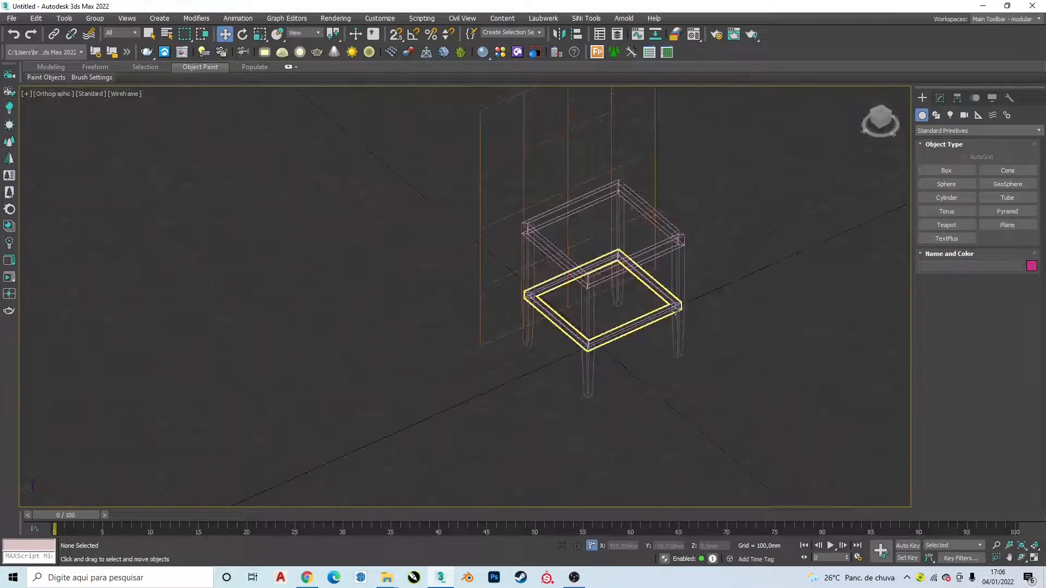
key(F3)
scroll(645, 289, up, 2)
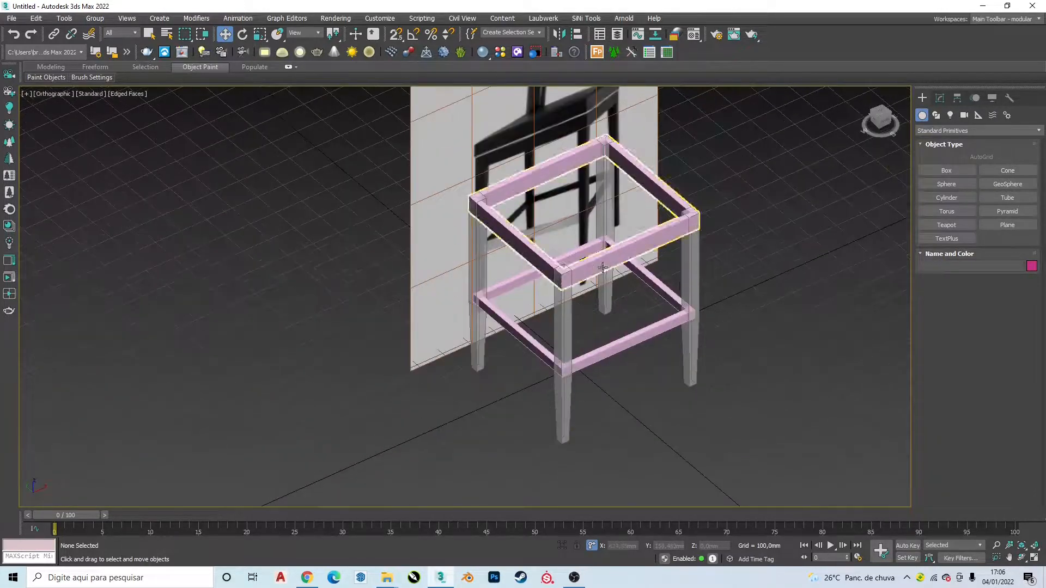
mouse_move(564, 285)
alt+middle_down()
mouse_move(698, 222)
mouse_move(662, 234)
mouse_move(469, 406)
mouse_move(885, 274)
mouse_move(503, 322)
alt+middle_up()
key(p)
alt+middle_drag(402, 297, 377, 308)
key(z)
scroll(474, 355, up, 3)
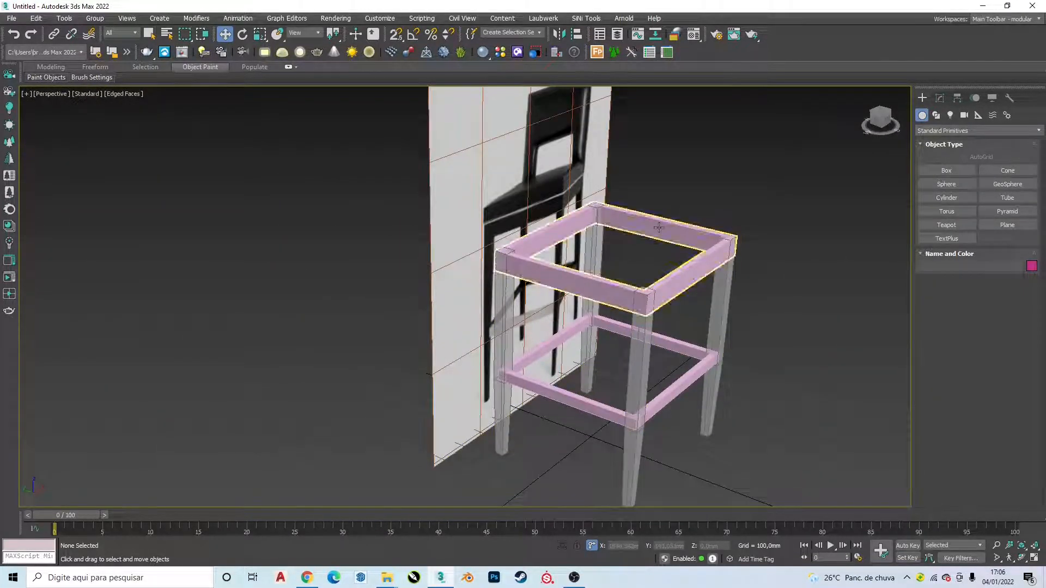
scroll(565, 174, down, 2)
Open the Screenshot_1 reference photo, examine the stool's seat cushion and backrest from behind, and return to 3ds Max.
key(alt+Tab)
key(alt+Tab)
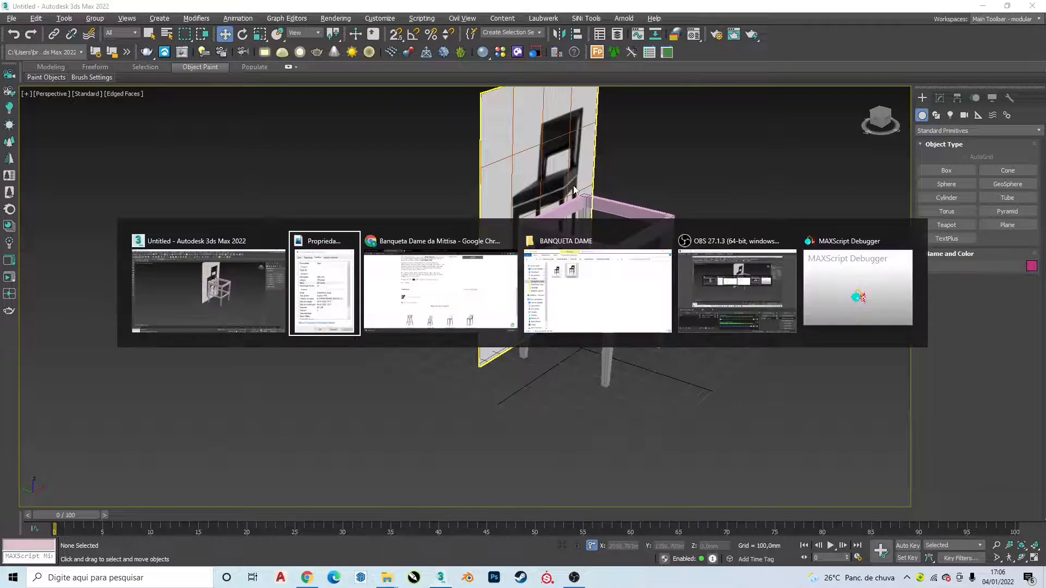
key(alt+Tab)
double_click(736, 147)
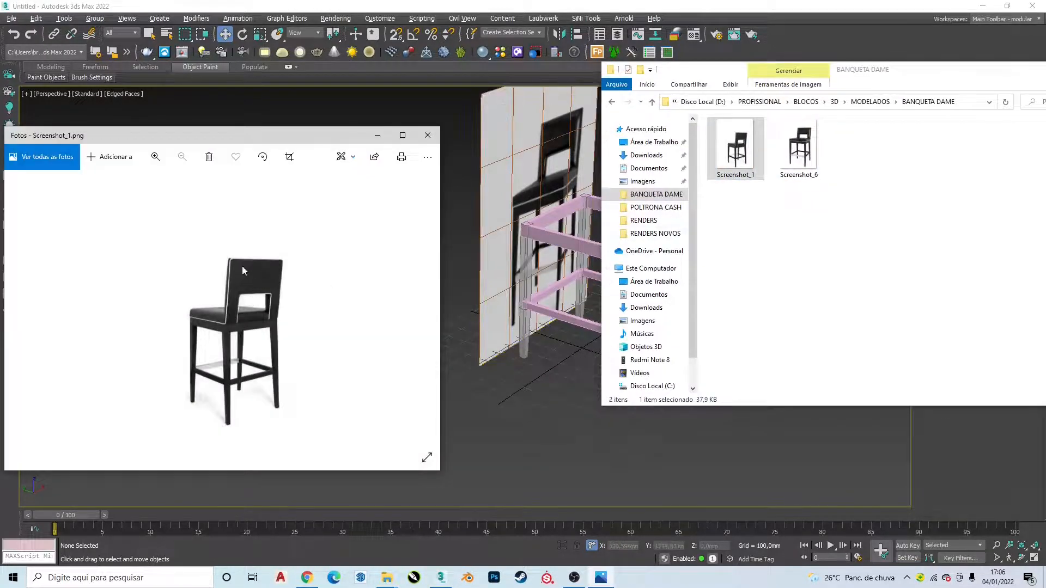
scroll(233, 311, up, 3)
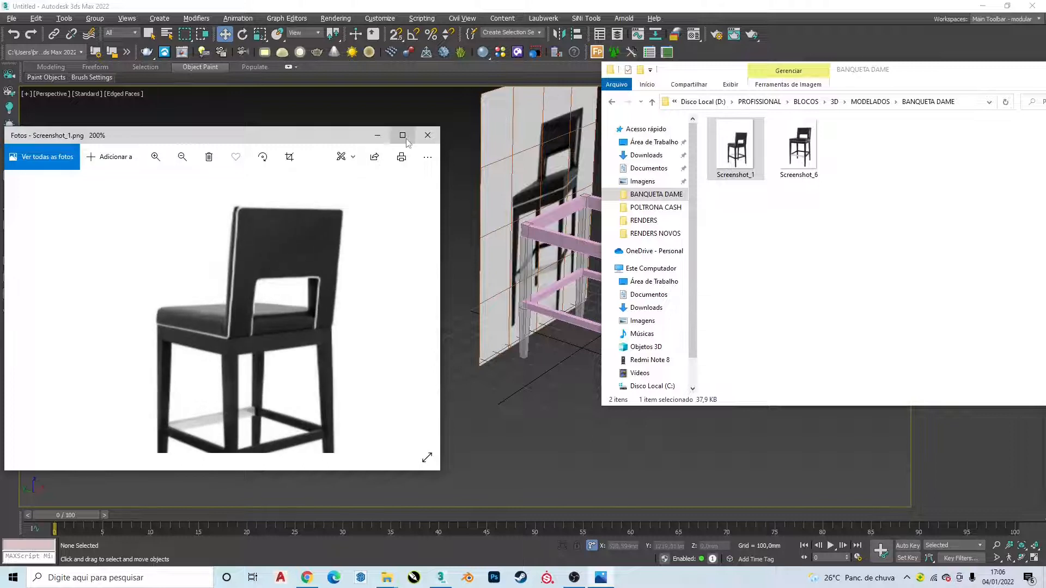
click(403, 136)
scroll(534, 288, up, 5)
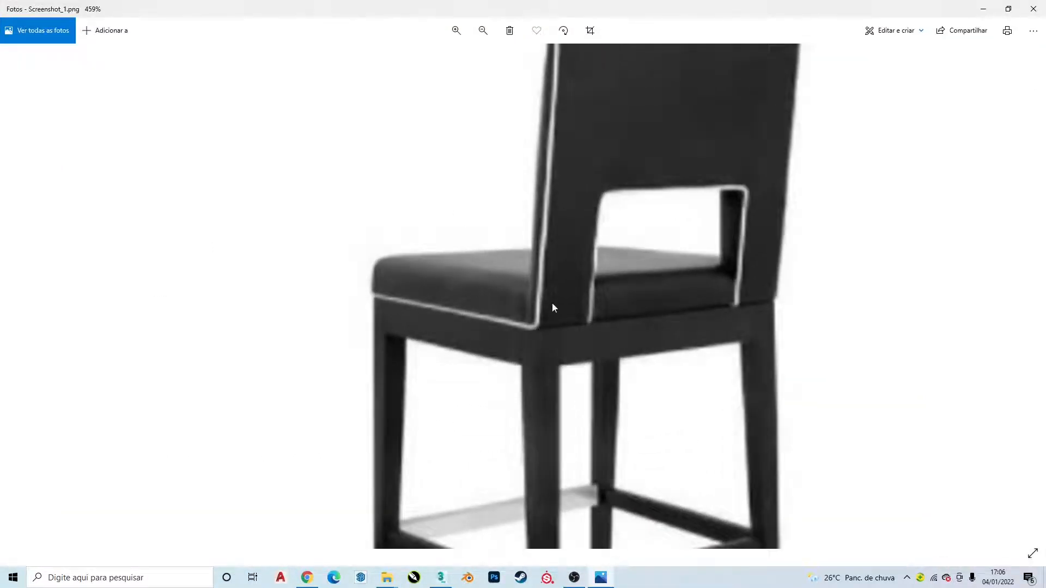
drag(595, 129, 576, 300)
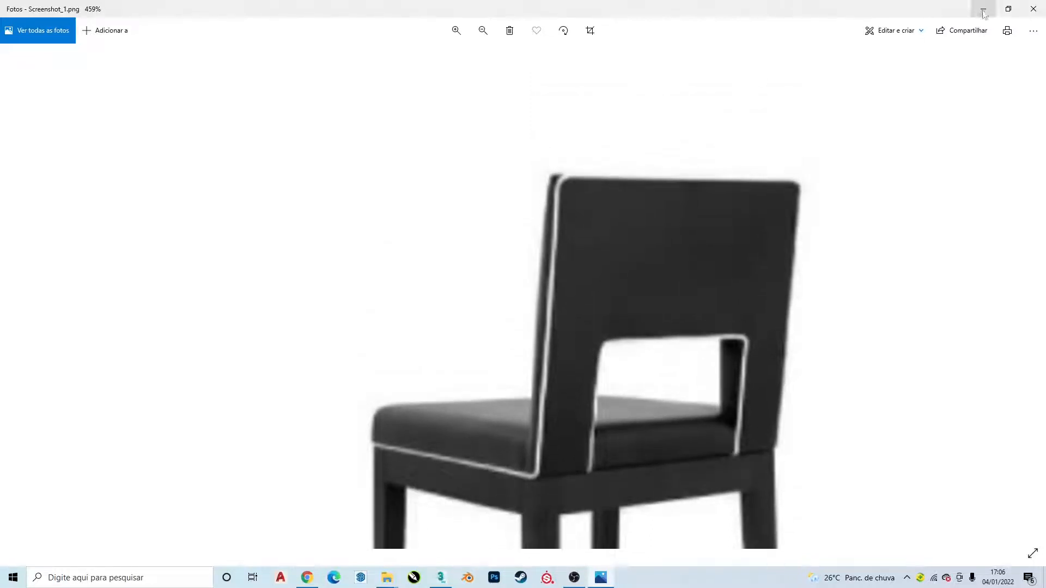
scroll(869, 115, down, 5)
key(alt+Tab)
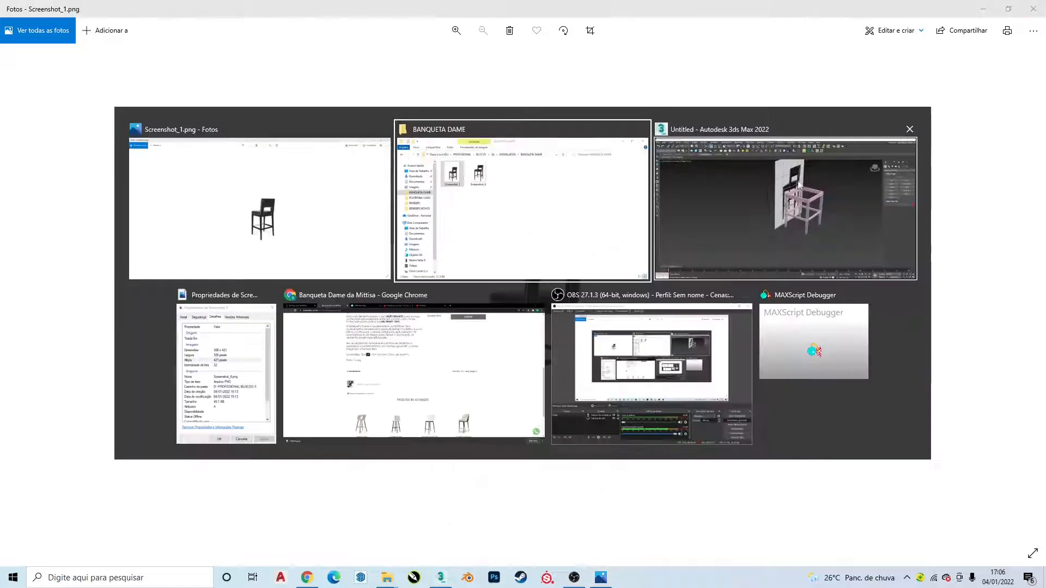
click(787, 199)
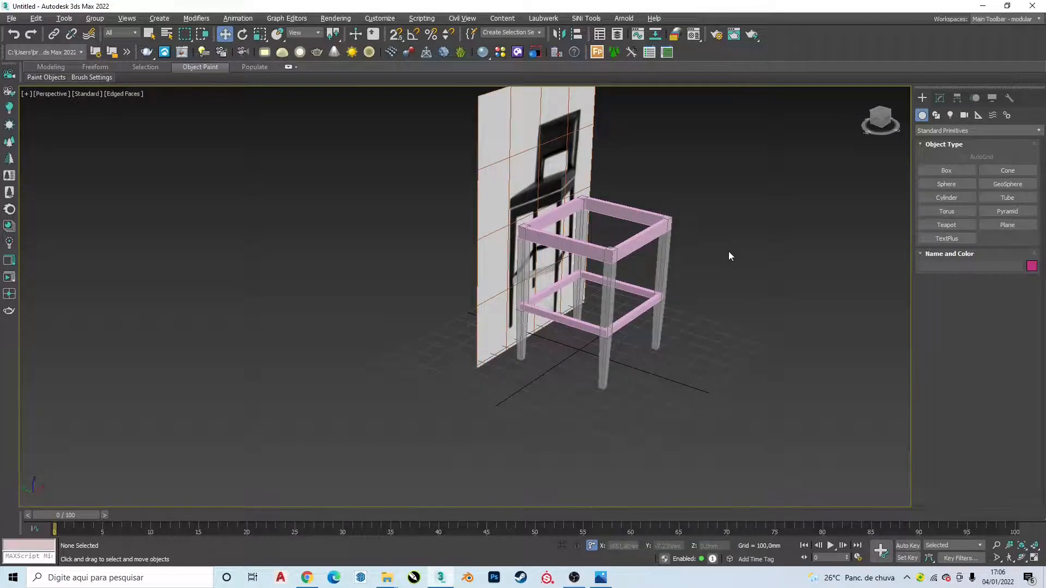
In the top view, create a flat 500 by 540 mm box snapped to the seat frame's outer corners.
key(t)
middle_drag(645, 247, 587, 269)
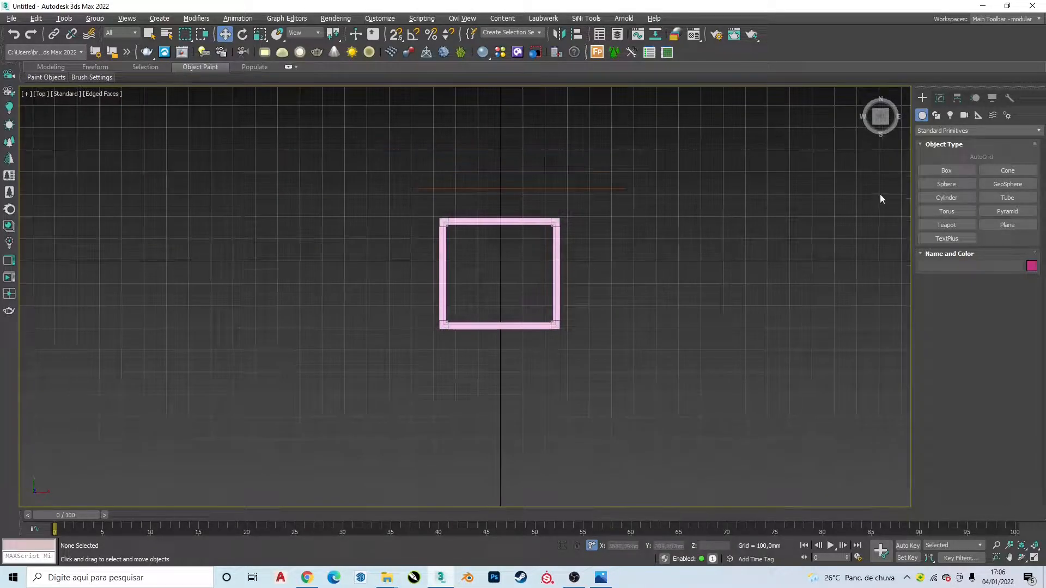
click(947, 170)
scroll(485, 231, up, 5)
key(s)
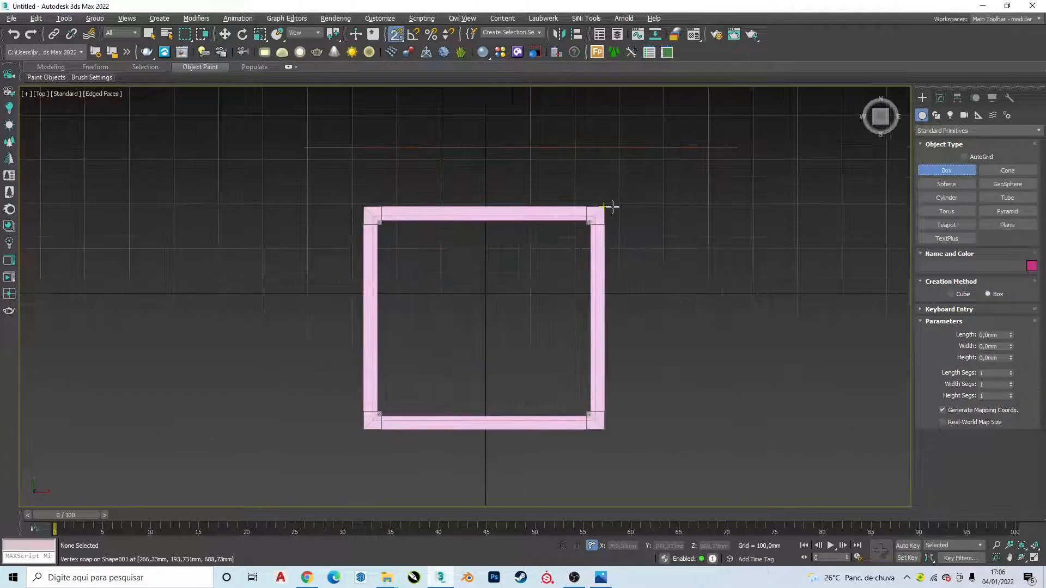
drag(605, 207, 361, 431)
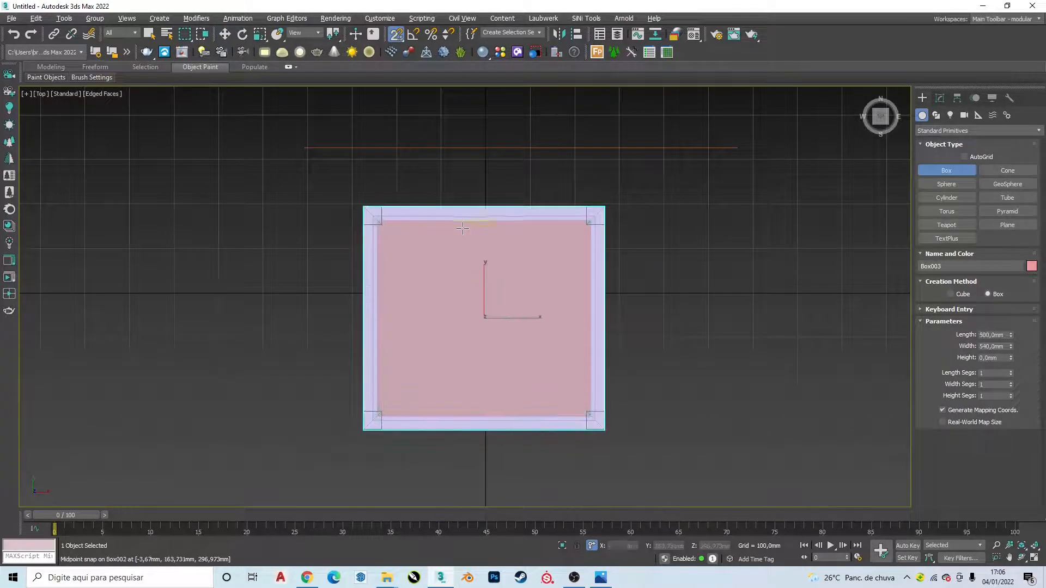
click(464, 227)
In the front view, give the cushion box a height of about 68 mm.
key(f)
scroll(461, 234, down, 4)
middle_drag(451, 267, 429, 355)
key(w)
drag(445, 391, 456, 222)
key(ctrl+z)
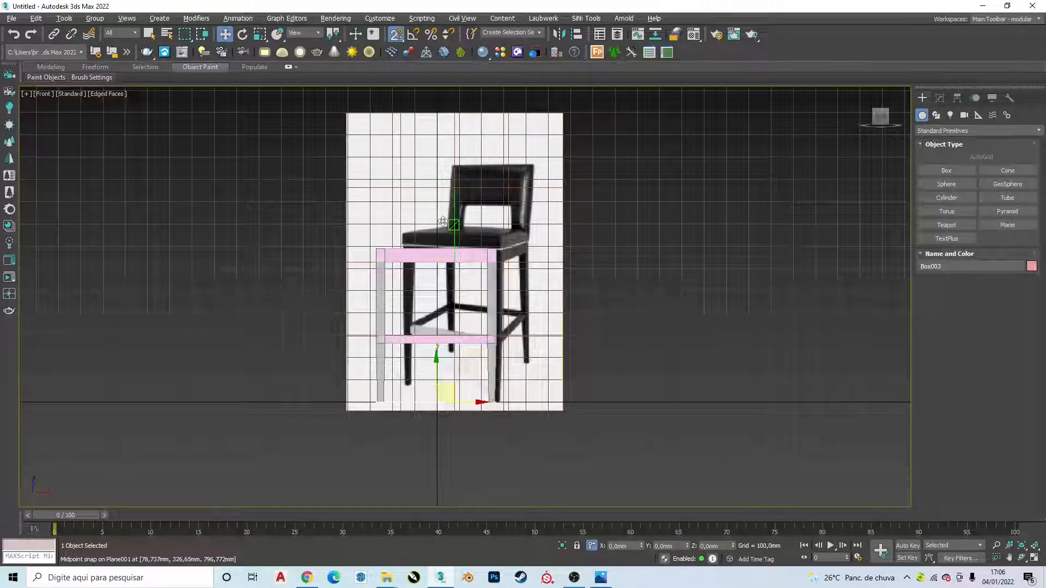
scroll(444, 277, up, 3)
click(939, 97)
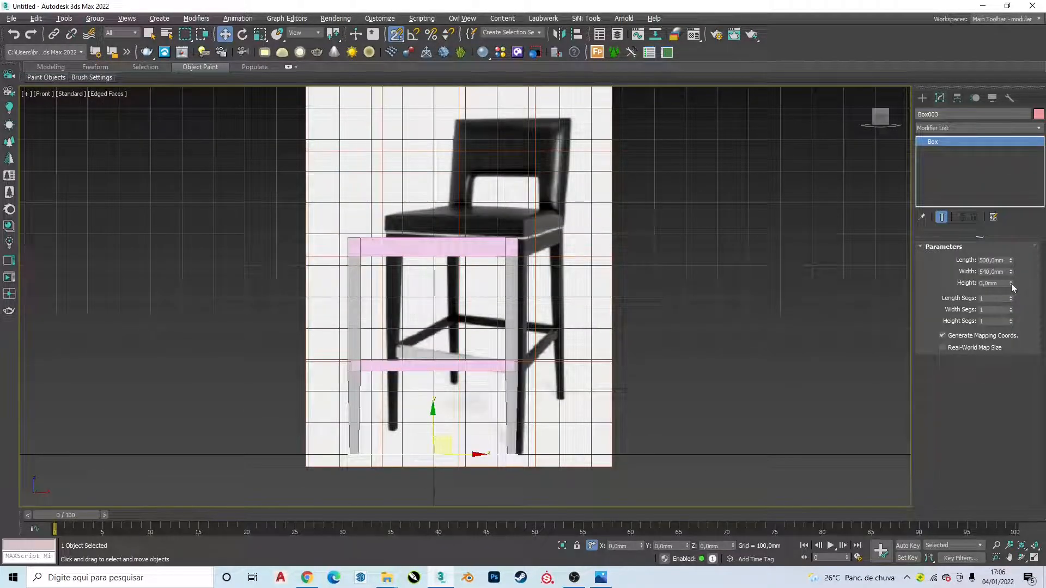
drag(1011, 283, 1022, 180)
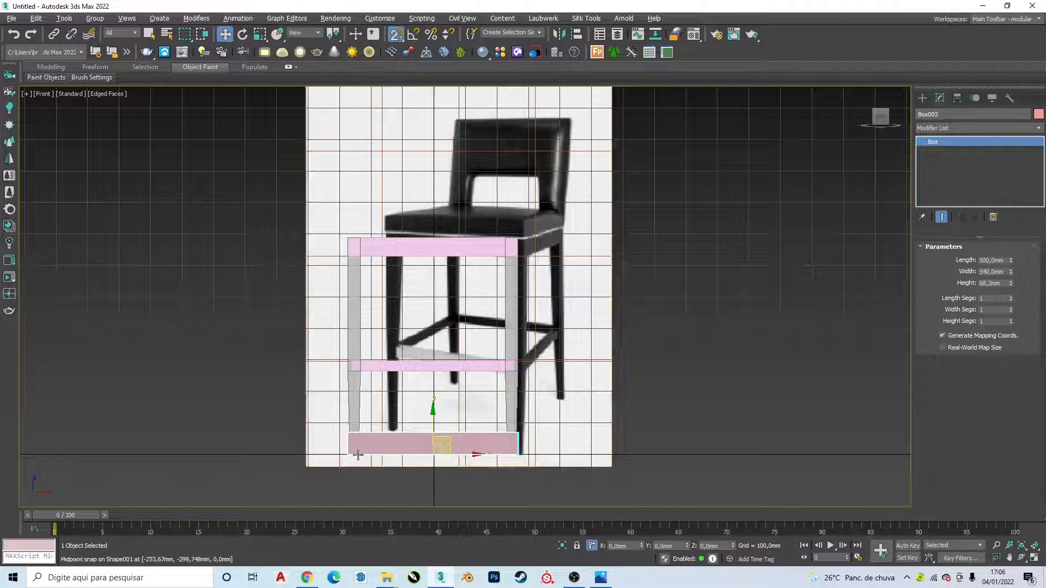
Move the cushion box up and snap its lower left corner onto the seat frame's upper left corner.
drag(366, 455, 411, 188)
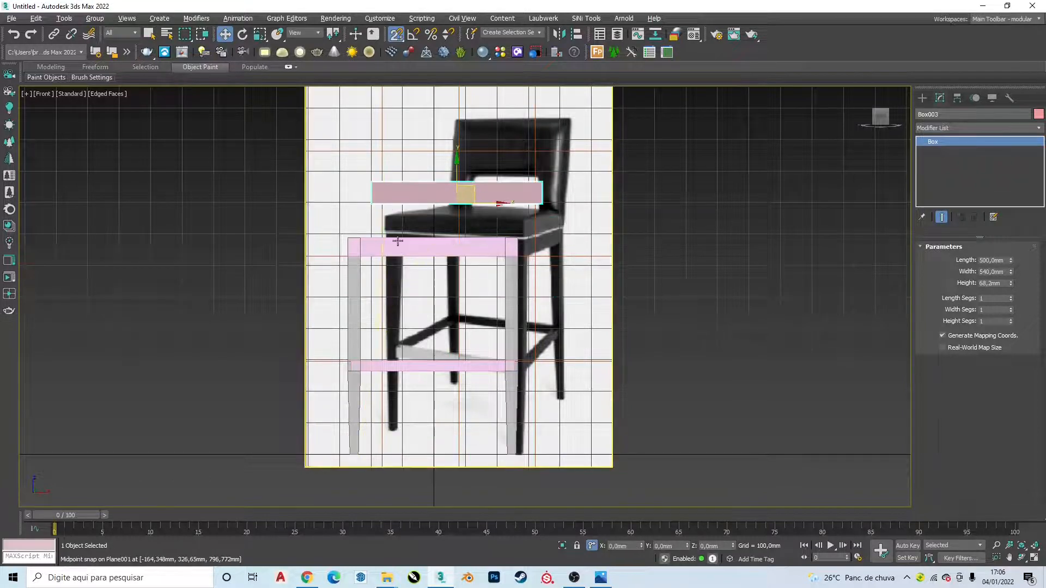
scroll(412, 188, up, 4)
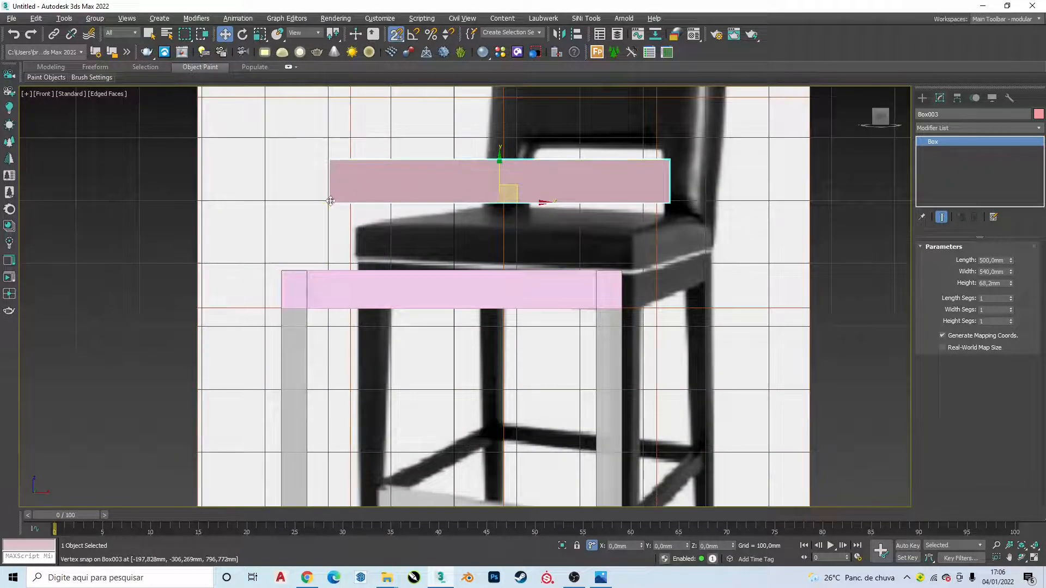
drag(331, 201, 282, 271)
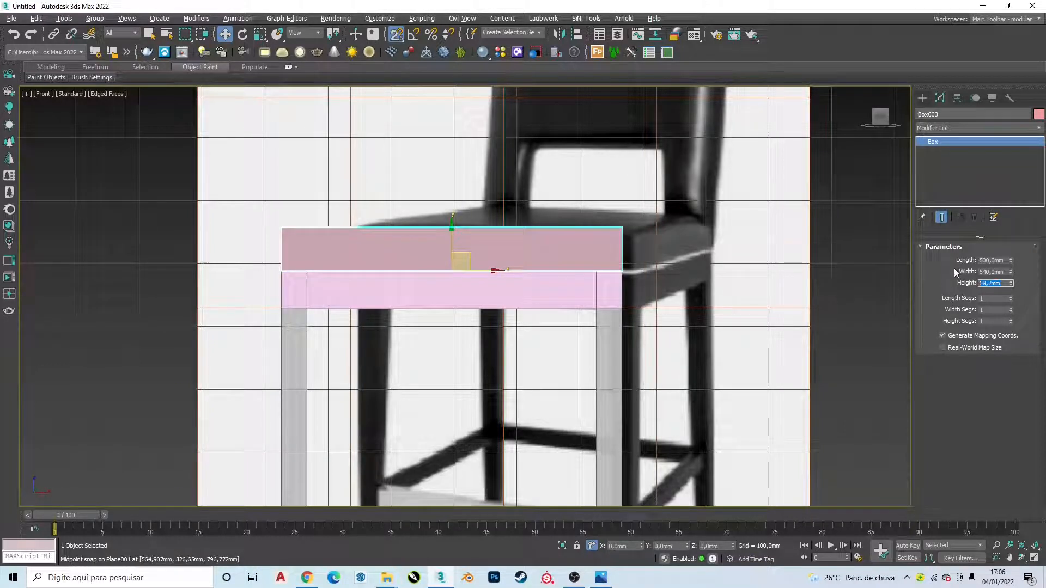
Set the cushion box's height to 65 mm and check it on the stool from an angle.
text(65)
key(Return)
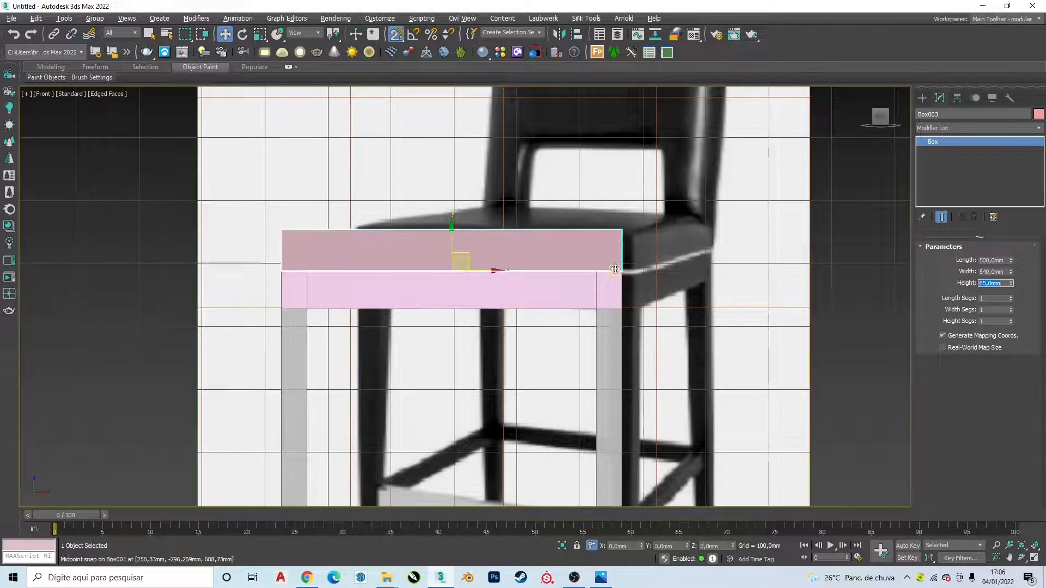
scroll(615, 265, down, 5)
alt+middle_drag(616, 264, 591, 276)
scroll(614, 274, up, 4)
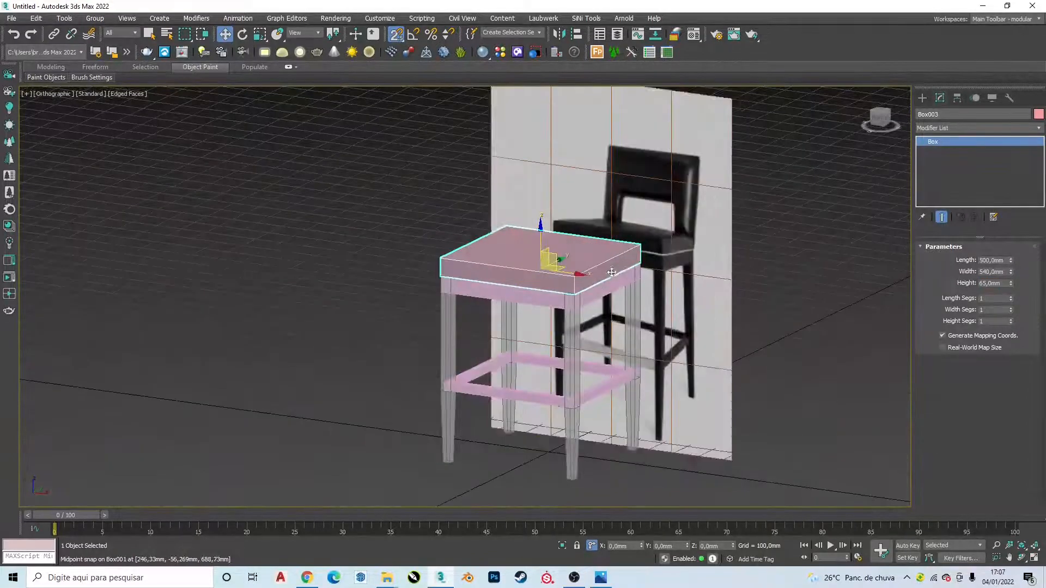
Select the cushion box and examine how the backrest meets the seat in the rear-view photo Screenshot_1.png.
click(805, 257)
alt+middle_drag(805, 261, 776, 296)
click(584, 272)
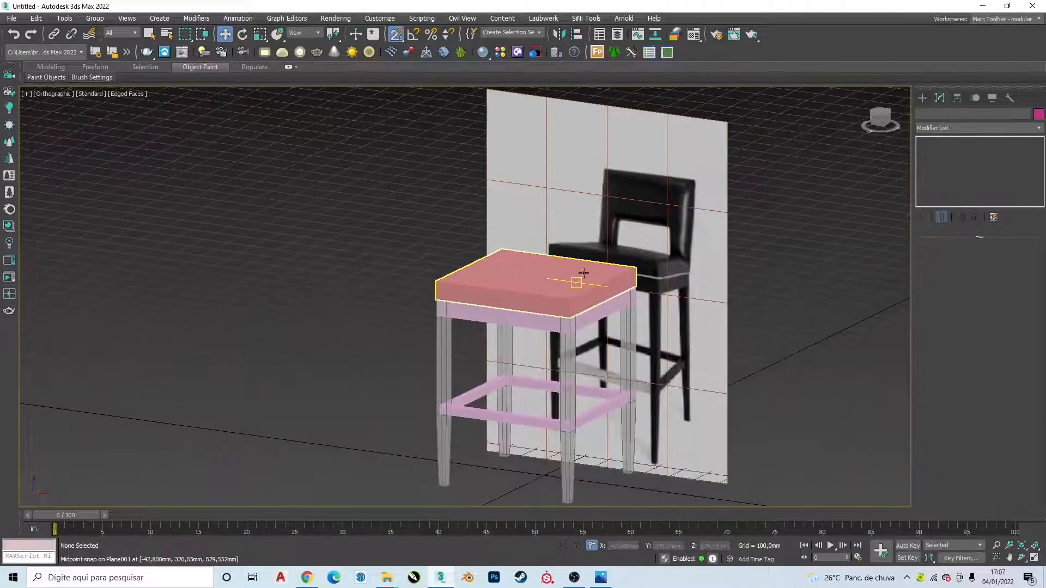
key(alt+Tab)
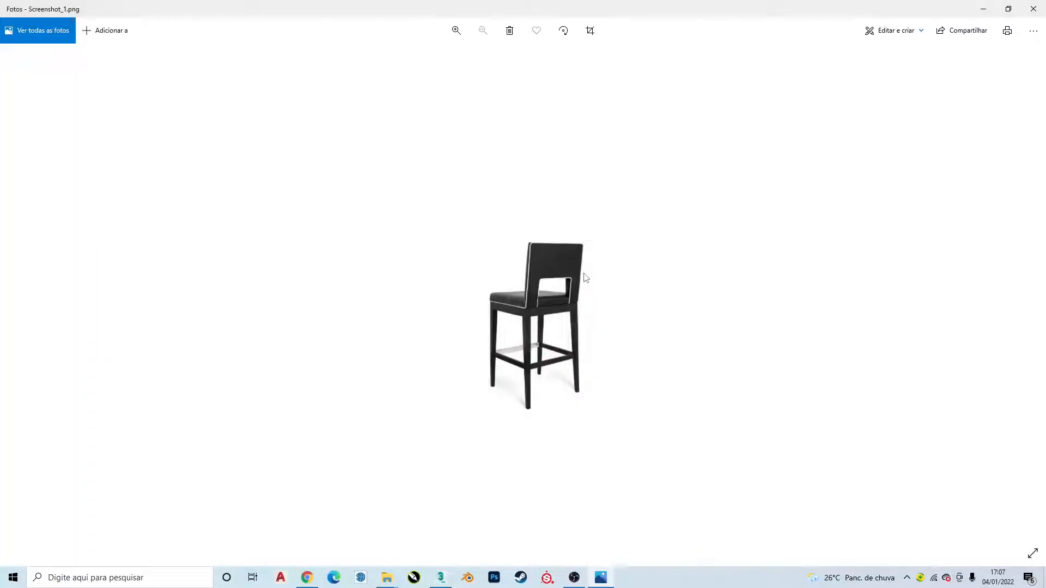
ctrl+scroll(534, 306, up, 5)
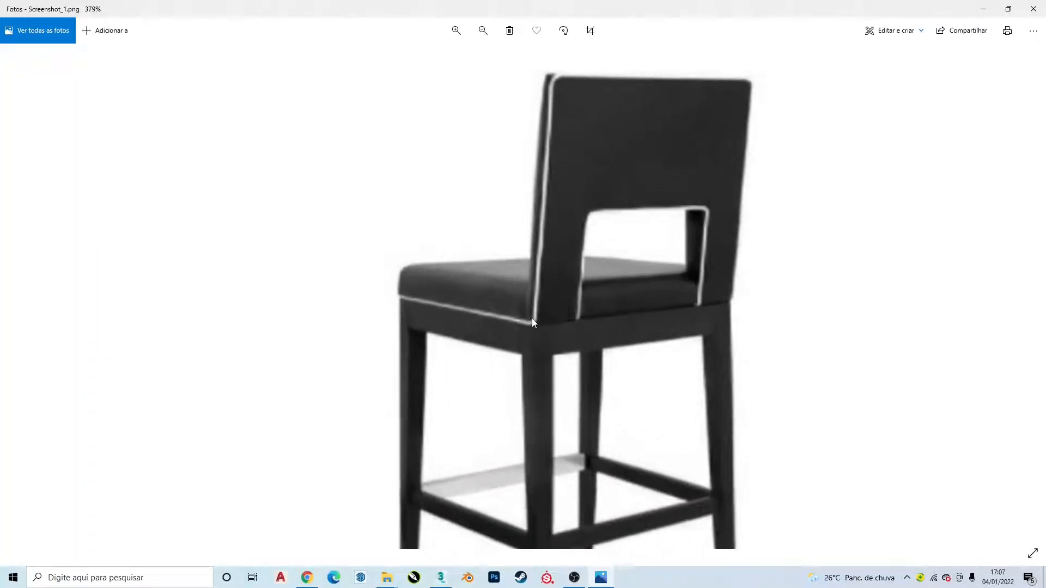
key(alt+Tab)
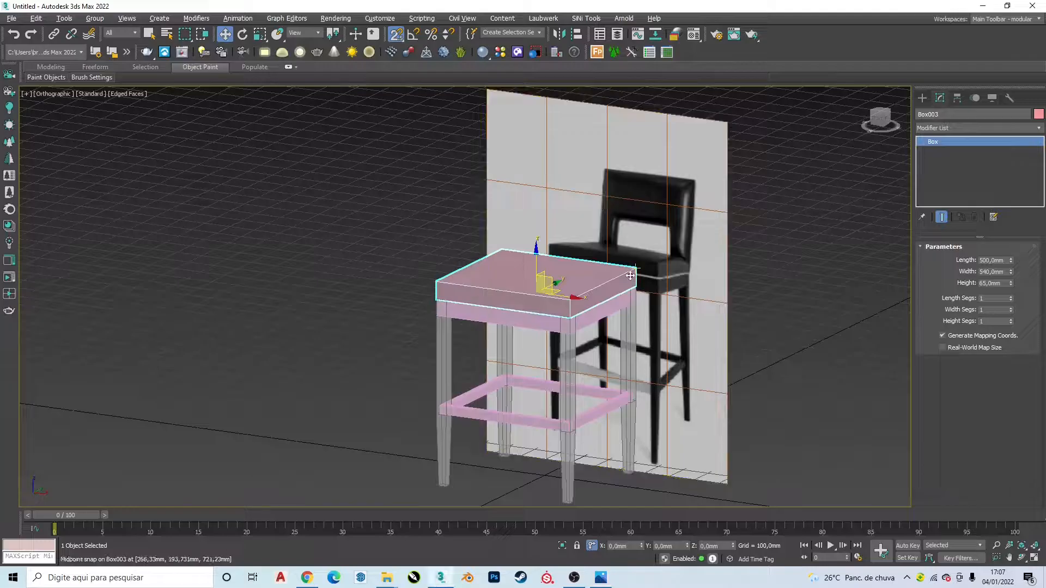
Convert the seat cushion box to an Editable Poly.
scroll(630, 279, up, 4)
right_click(631, 278)
mouse_move(697, 387)
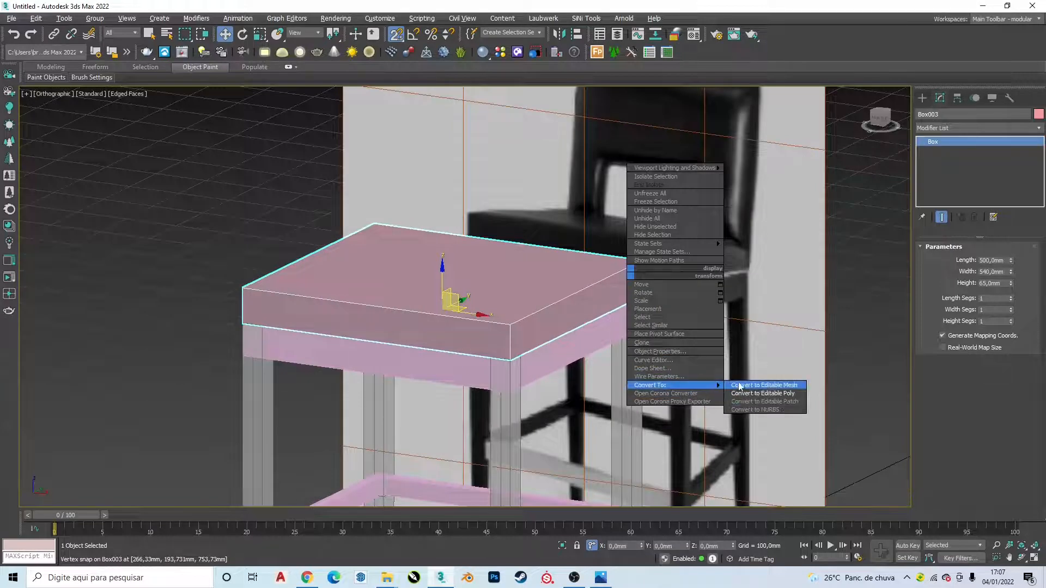
click(776, 393)
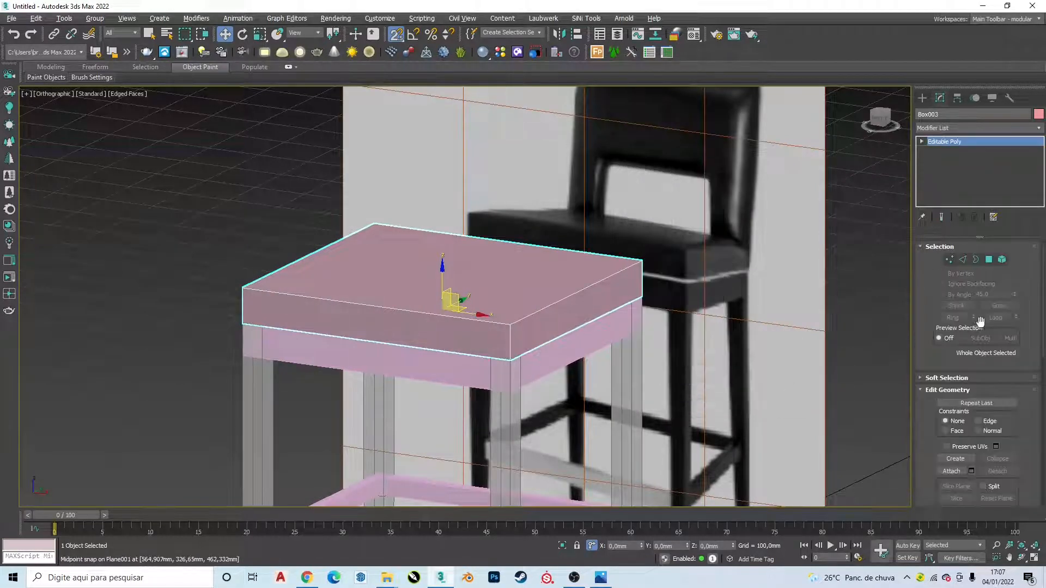
In the top view, connect the cushion's edges with one loop across the seat and move it close to the rear edge.
click(963, 259)
middle_drag(647, 308, 651, 312)
key(t)
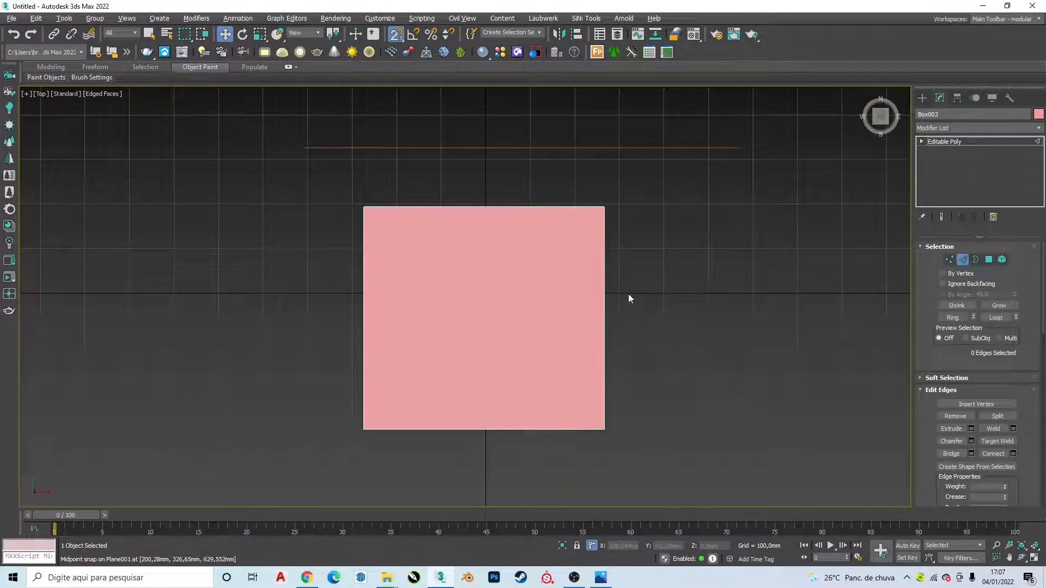
drag(713, 282, 290, 320)
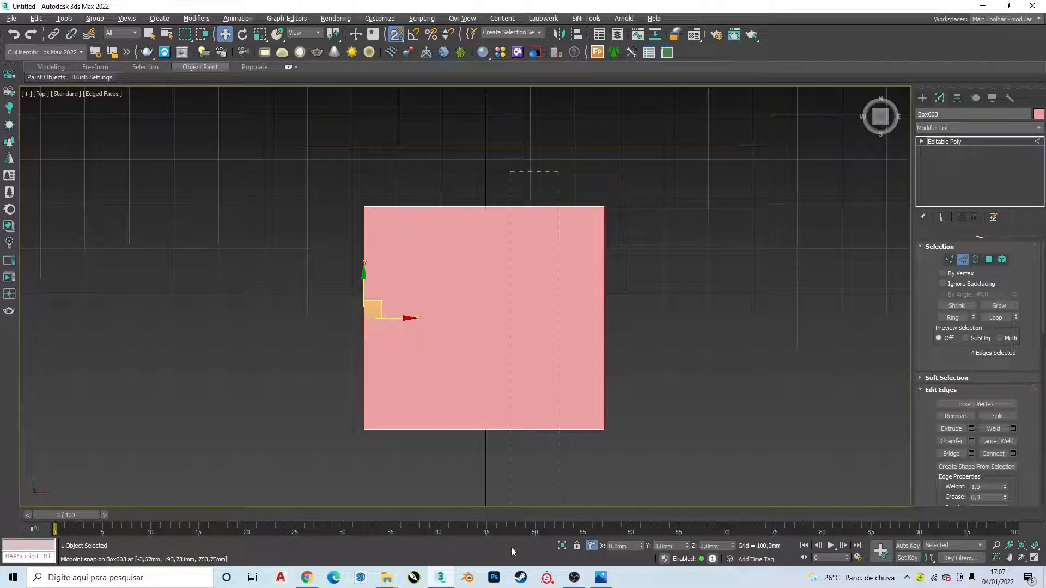
drag(511, 547, 510, 547)
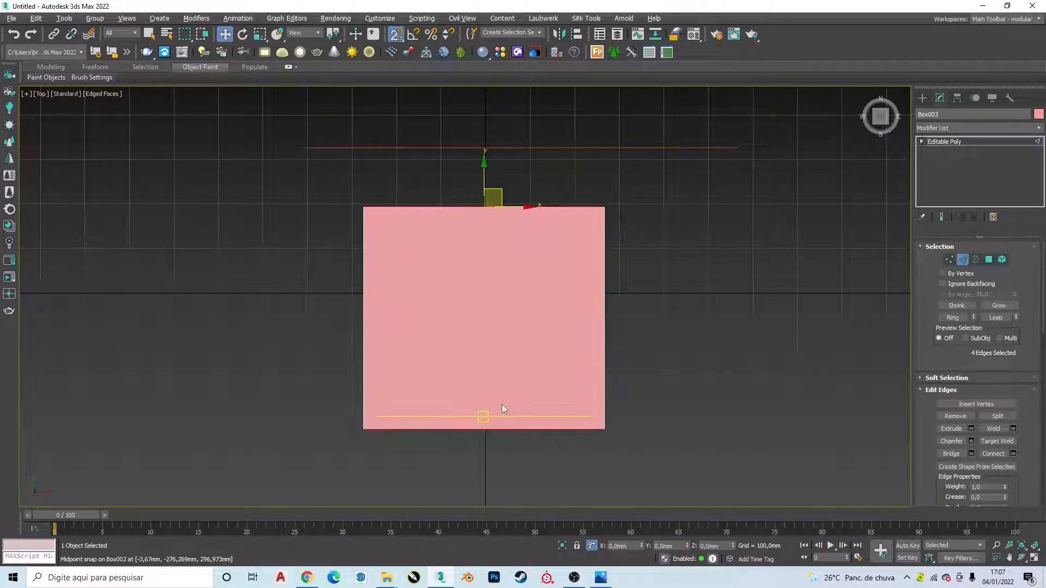
click(1013, 454)
drag(528, 204, 577, 206)
key(ctrl+z)
click(471, 350)
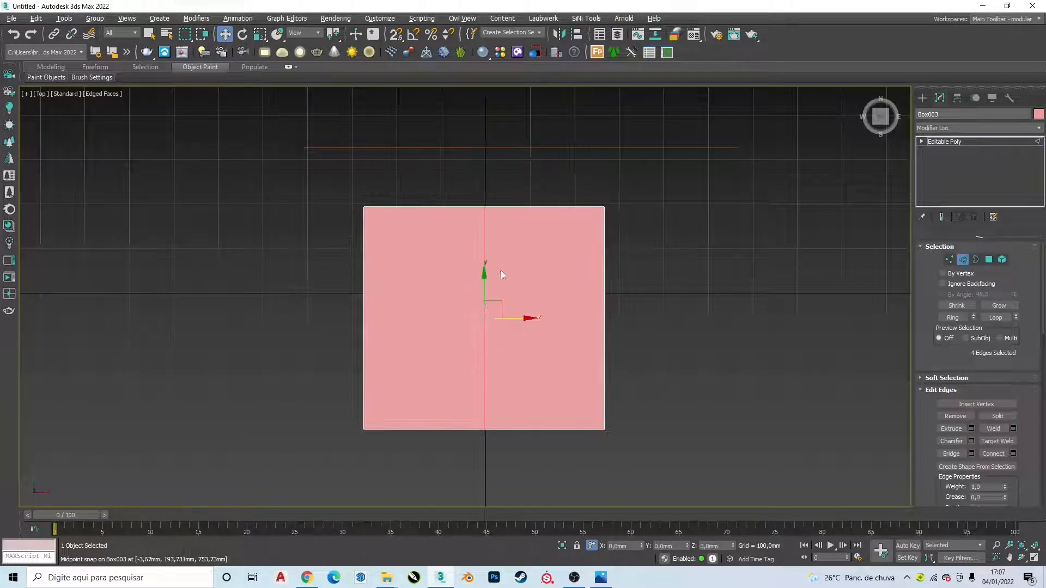
drag(524, 319, 602, 319)
alt+middle_drag(602, 320, 585, 237)
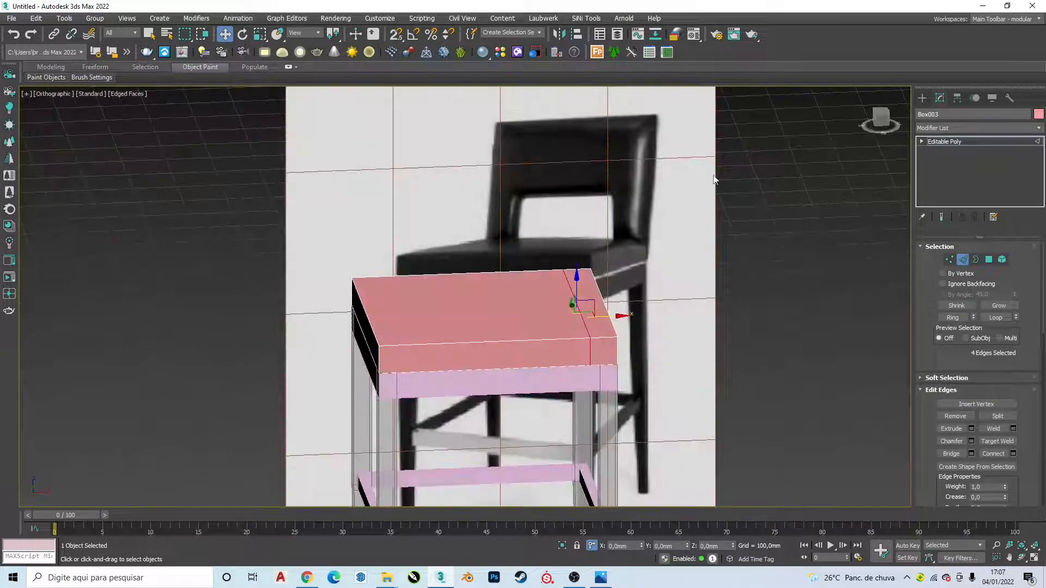
Extrude the narrow top polygon at the cushion's rear edge upward by 100 mm.
click(988, 260)
click(605, 311)
key(f)
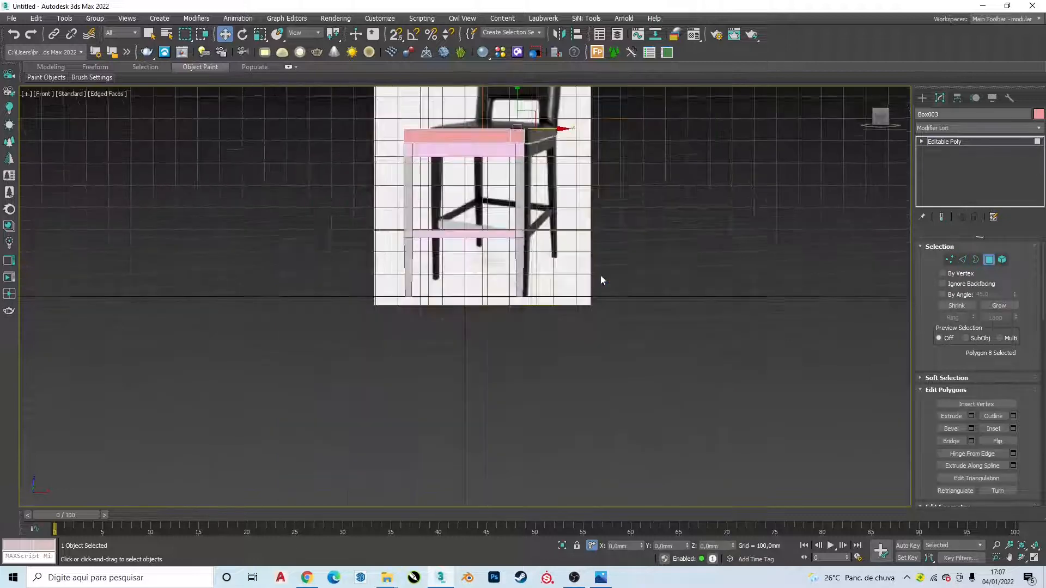
middle_drag(541, 128, 548, 230)
scroll(545, 188, up, 2)
scroll(517, 237, up, 2)
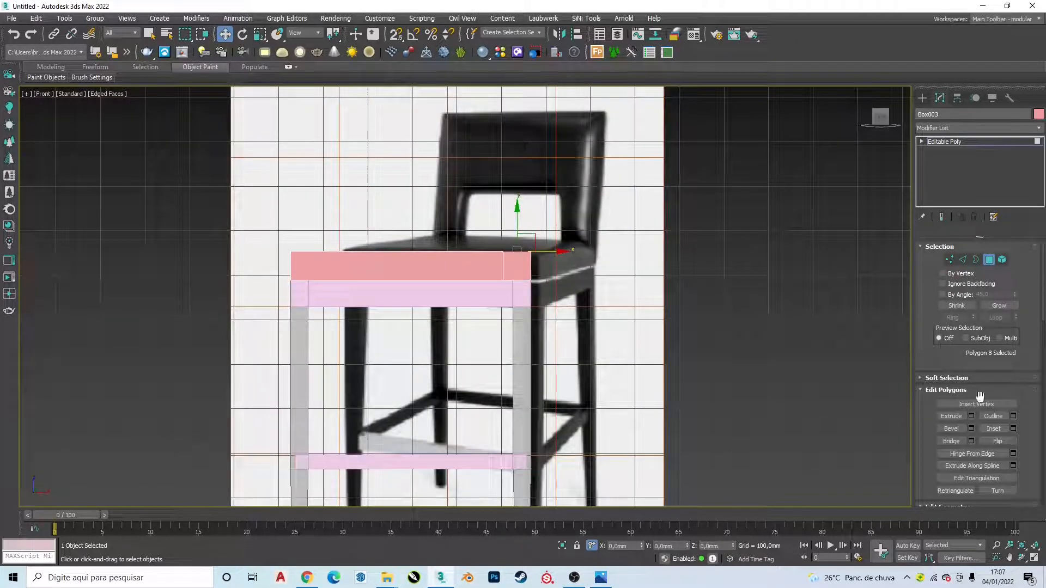
click(972, 416)
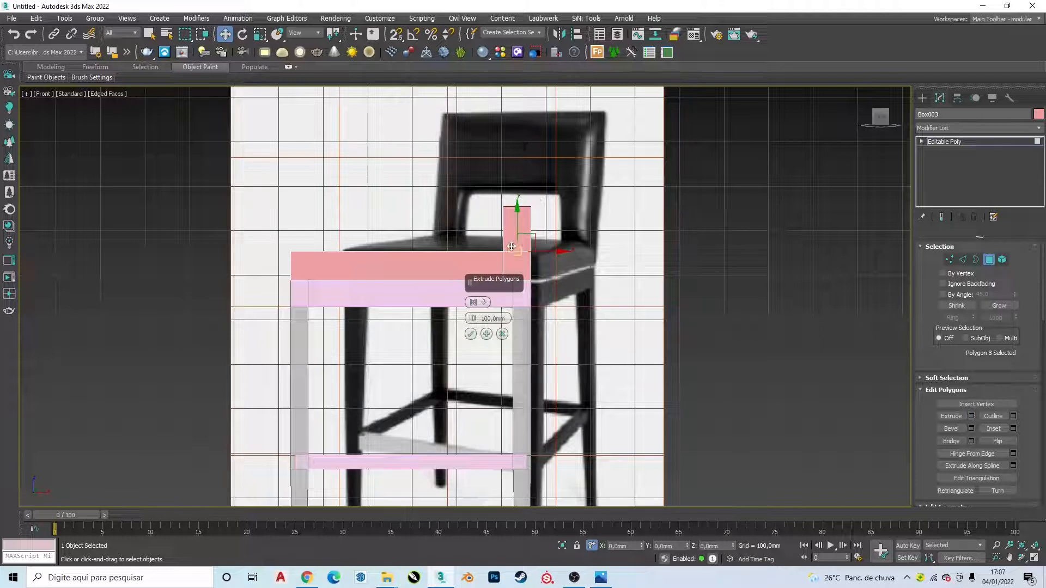
drag(519, 218, 519, 169)
right_click(519, 169)
click(470, 334)
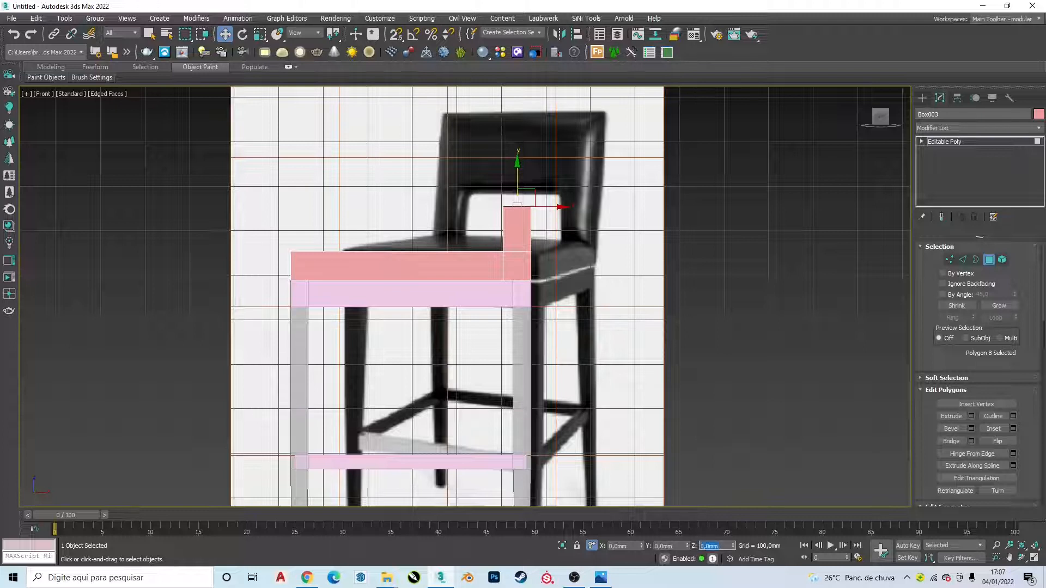
Raise the backrest's top face to a Z of 1060 mm and shift it backward about 15 mm to lean the backrest.
click(590, 546)
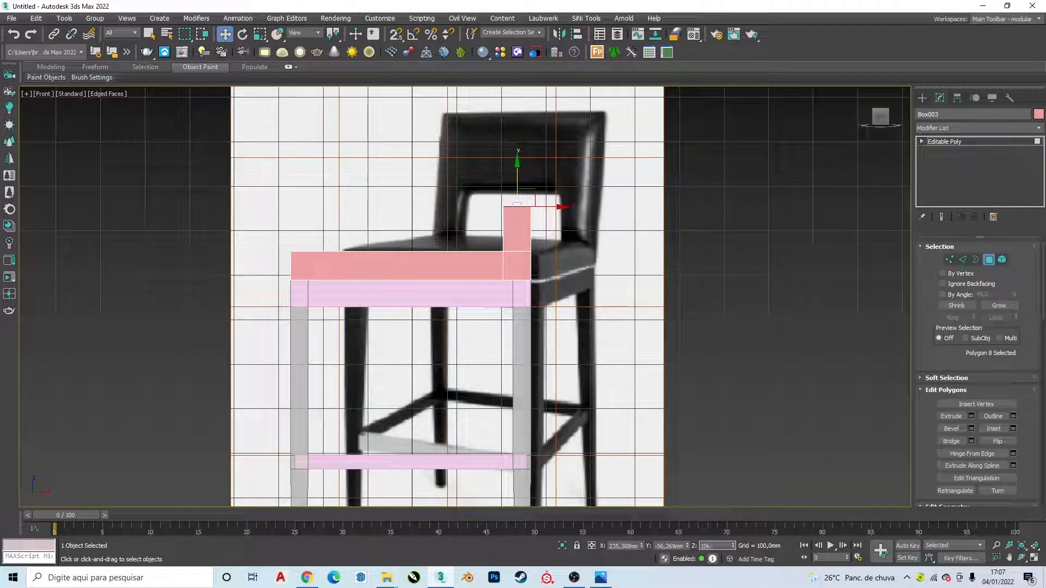
key(Return)
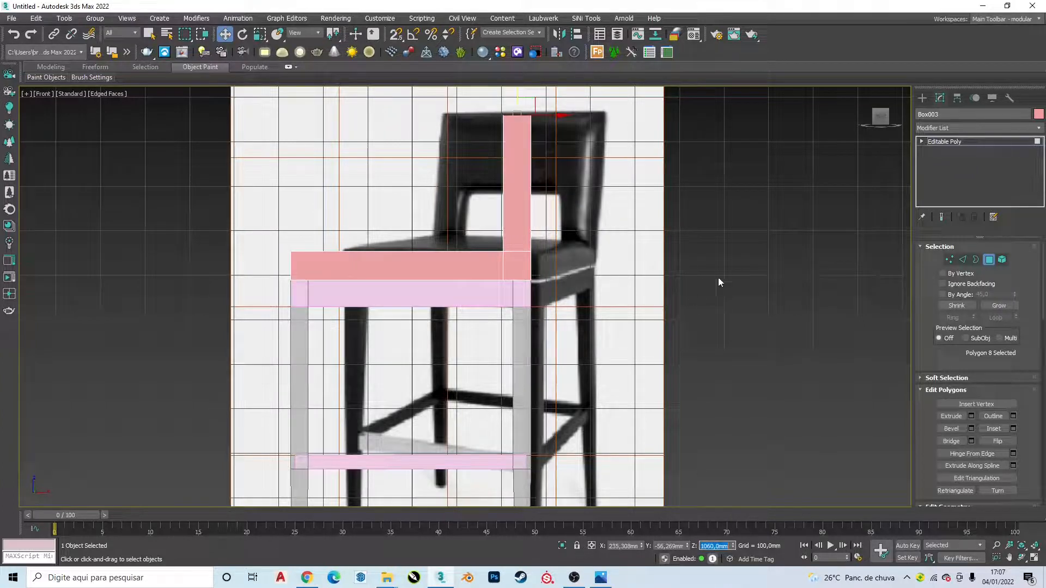
key(alt+Tab)
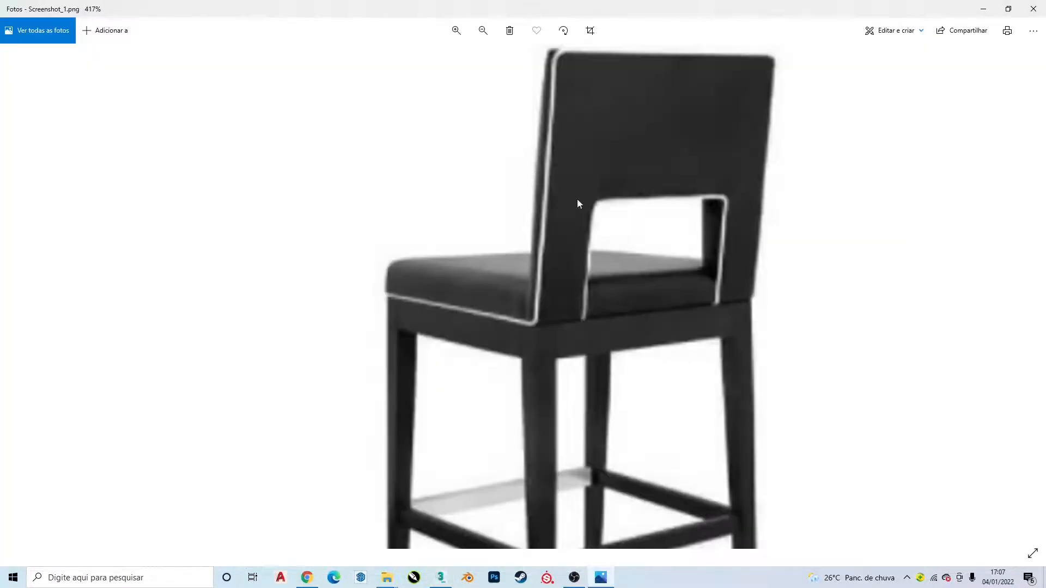
key(alt+Tab)
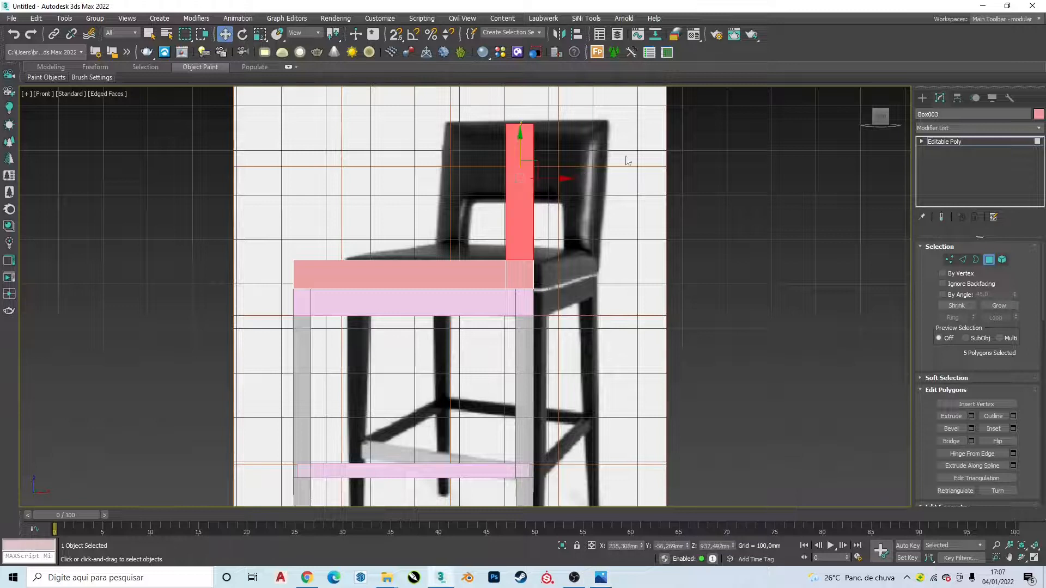
drag(553, 125, 560, 125)
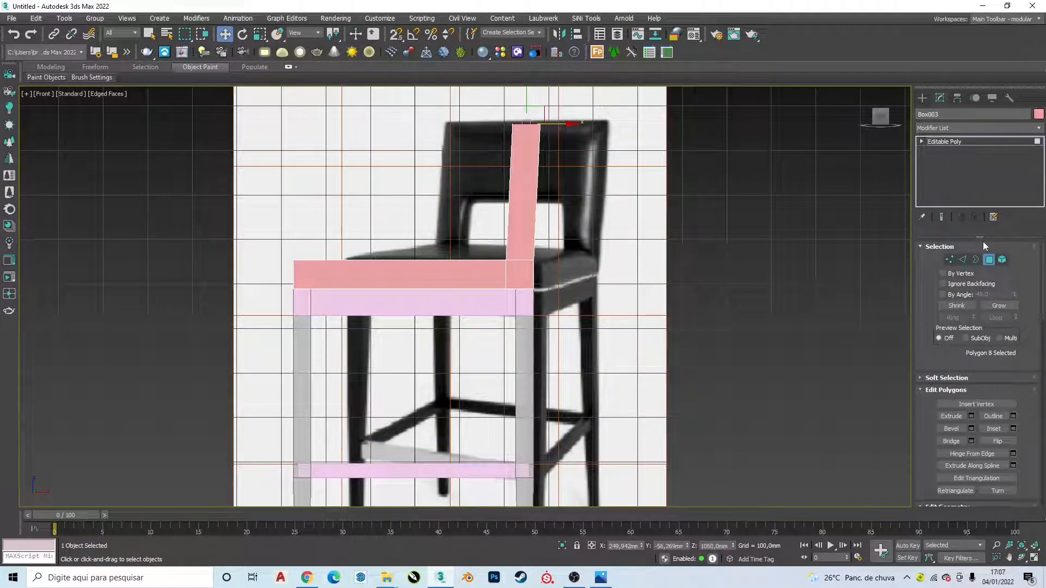
Nudge the backrest's base vertices slightly backward in the front view and move its top vertices to an X of about 252.5 mm.
click(949, 259)
scroll(592, 140, up, 2)
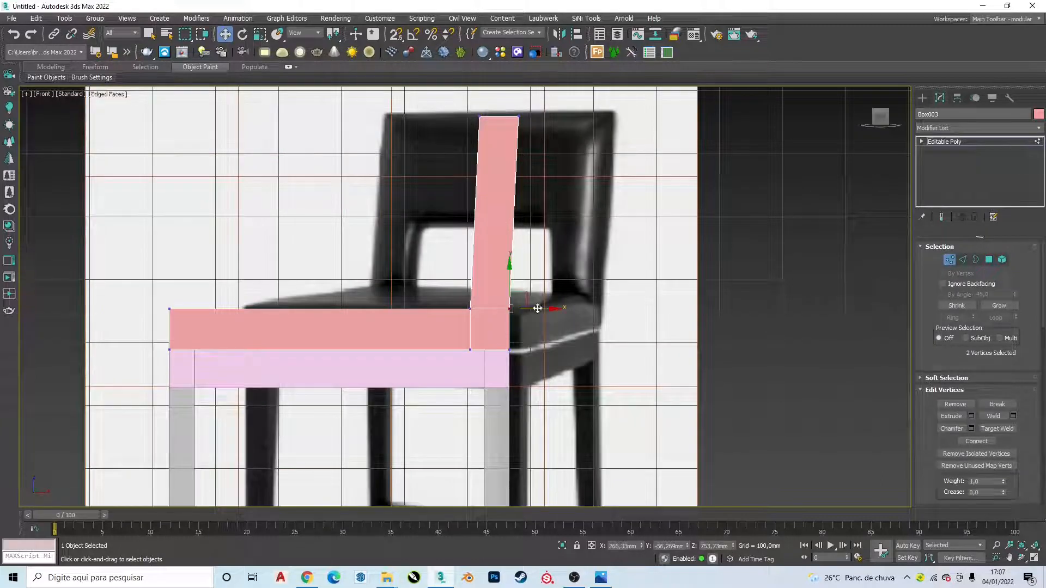
drag(543, 309, 545, 309)
key(ctrl+z)
drag(457, 287, 531, 316)
click(535, 313)
drag(450, 291, 526, 311)
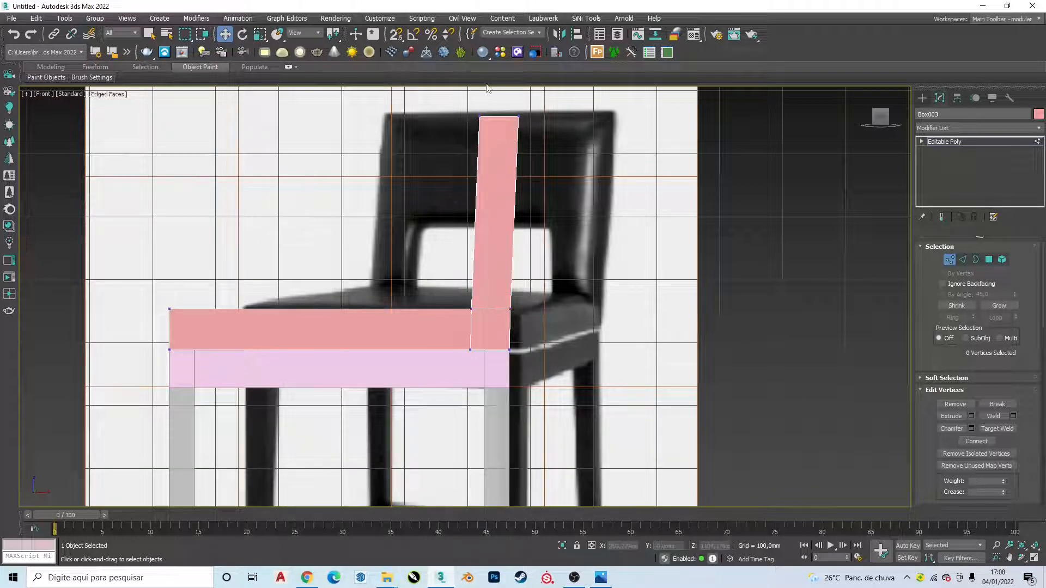
drag(489, 90, 548, 120)
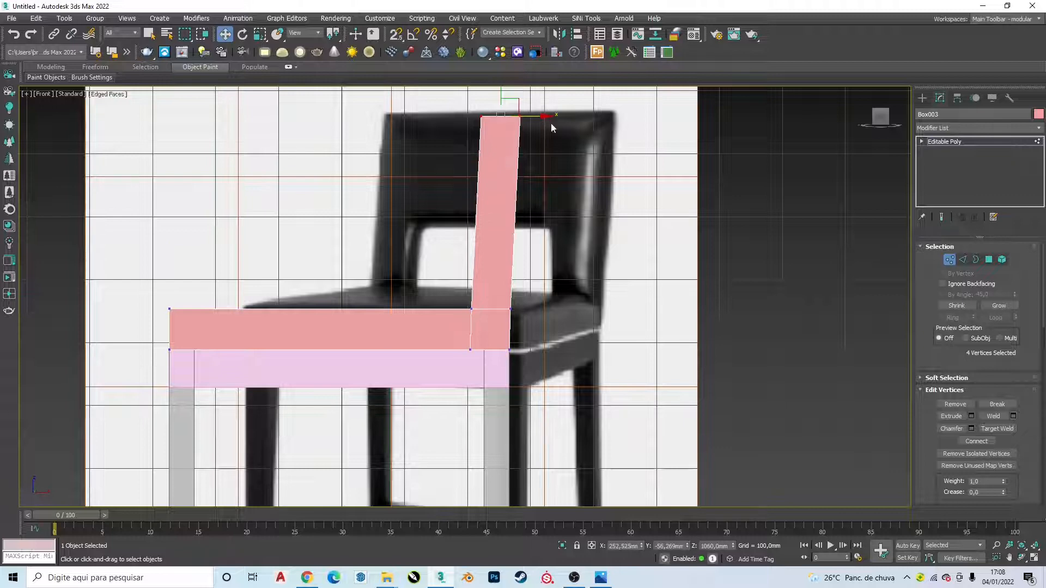
click(539, 267)
Examine the backrest from an angle and in the left view, and compare its outline with the rear-view photo.
scroll(535, 282, down, 6)
alt+middle_drag(482, 284, 523, 240)
scroll(512, 272, up, 5)
scroll(517, 297, up, 6)
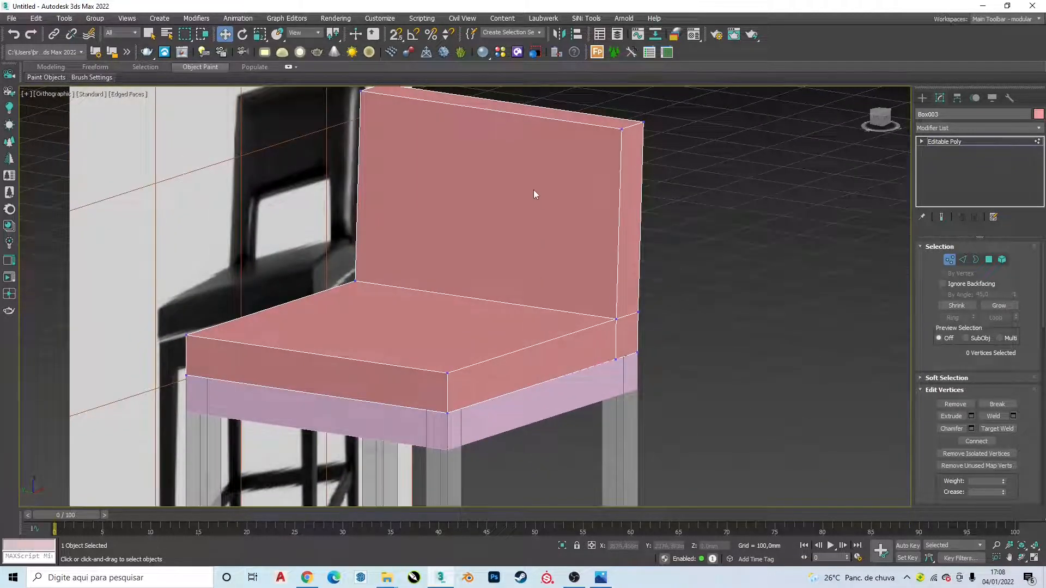
middle_drag(534, 195, 494, 361)
key(l)
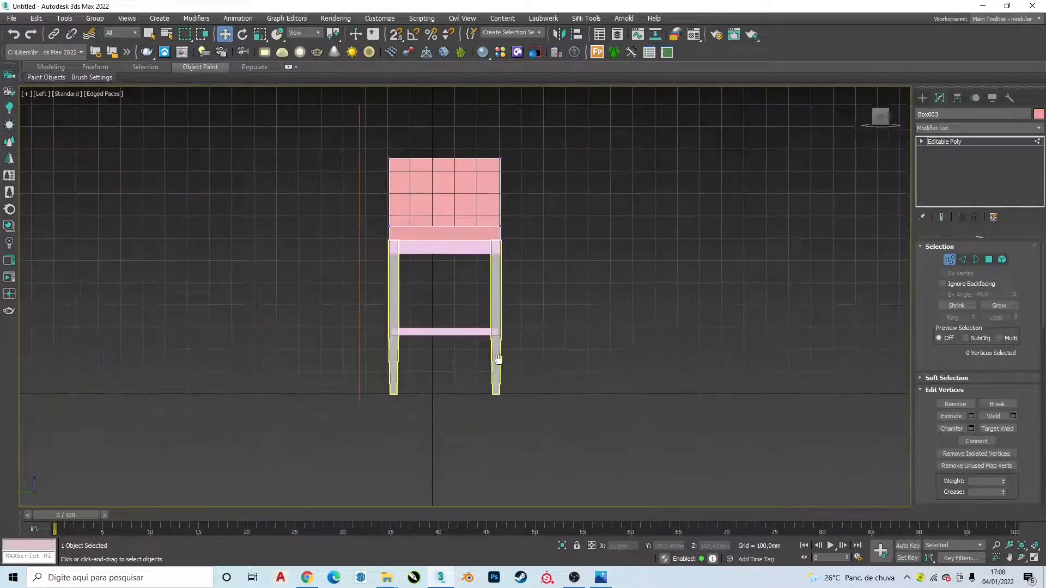
scroll(469, 170, up, 4)
middle_drag(470, 217, 511, 292)
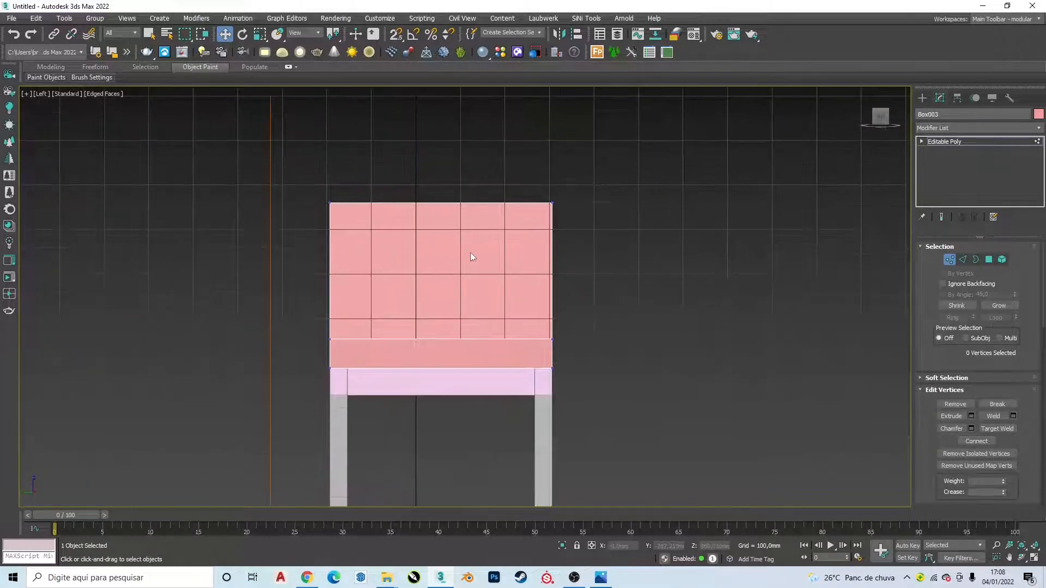
drag(559, 192, 542, 213)
key(alt+Tab)
key(alt+Tab)
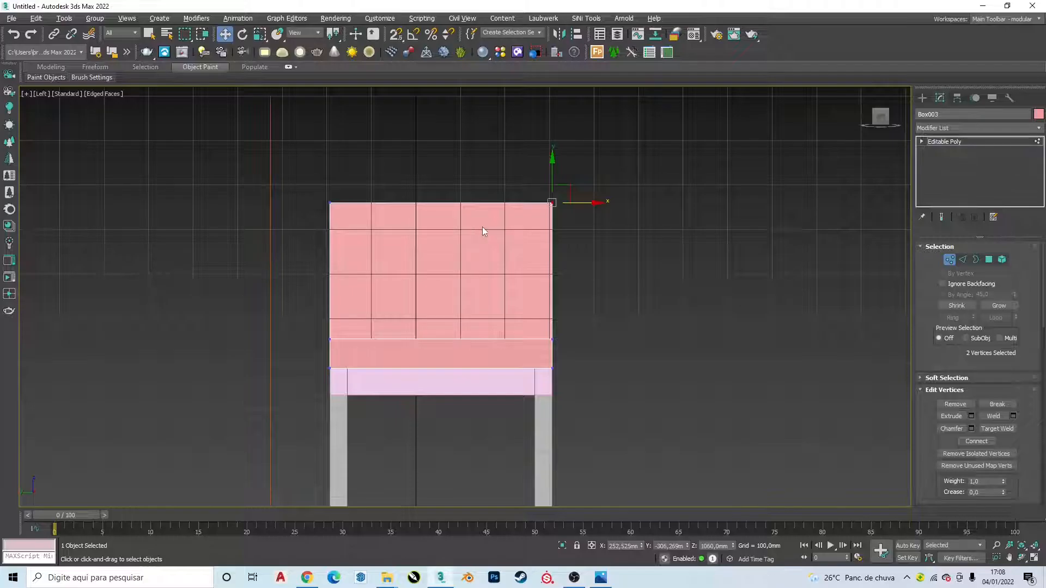
Check how the seat block and backrest sit on the frame in the left view against the rear-view photo.
drag(316, 183, 606, 218)
middle_drag(558, 273, 529, 204)
middle_drag(516, 273, 615, 199)
click(922, 97)
click(639, 237)
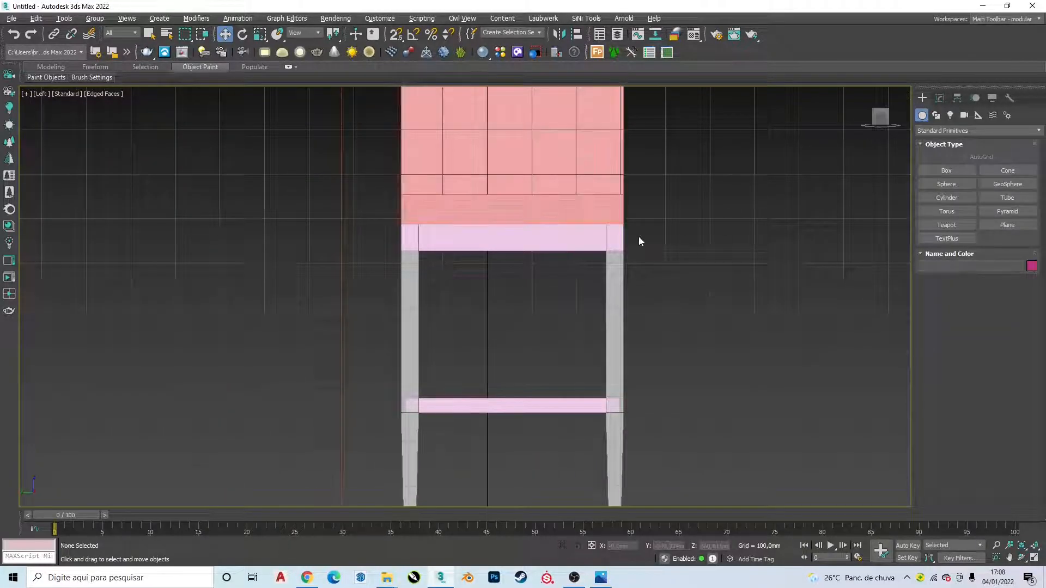
click(602, 203)
click(939, 98)
middle_drag(743, 220, 715, 277)
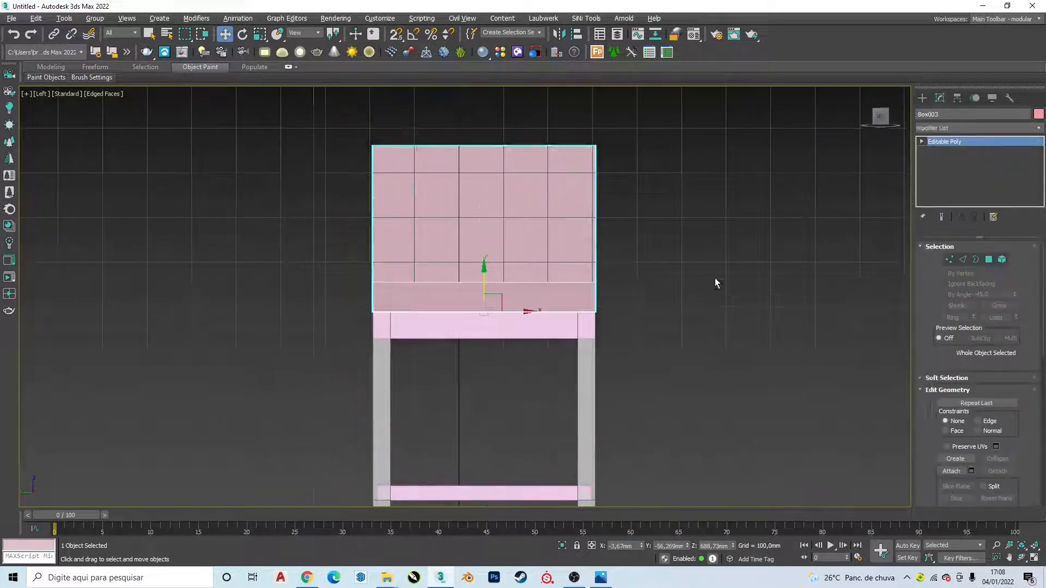
key(alt+Tab)
key(alt+Tab)
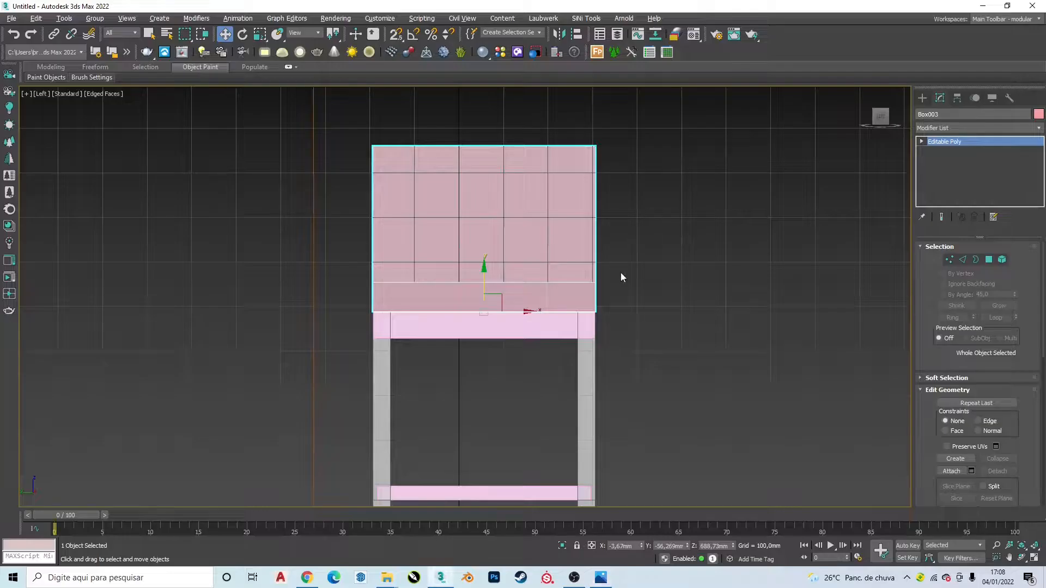
In the left view, lower all the seat block's vertices to a Z of about 634 mm, overlapping the seat frame.
click(949, 259)
drag(903, 245, 296, 375)
middle_drag(525, 306, 501, 255)
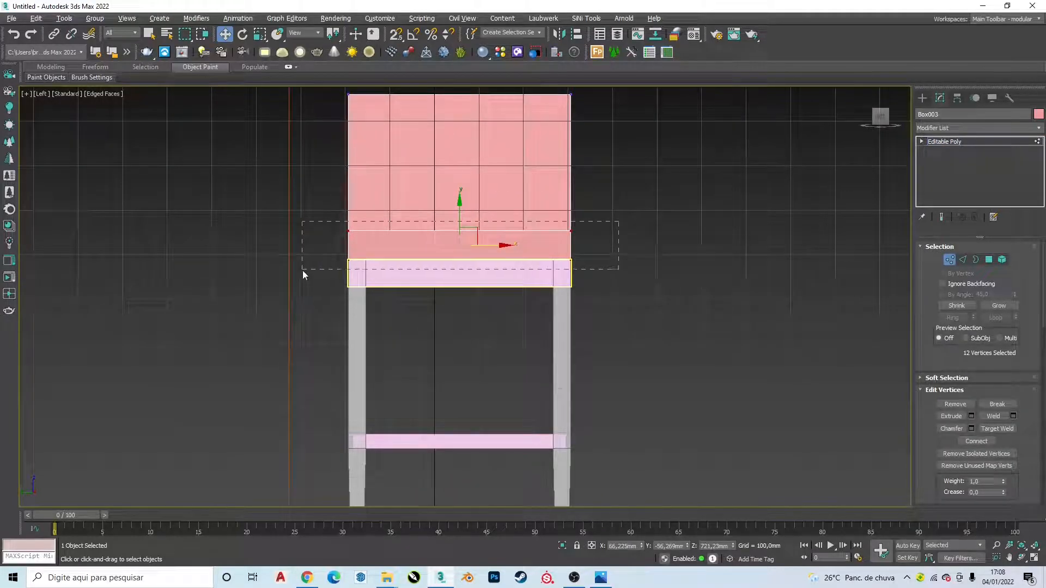
drag(302, 270, 296, 240)
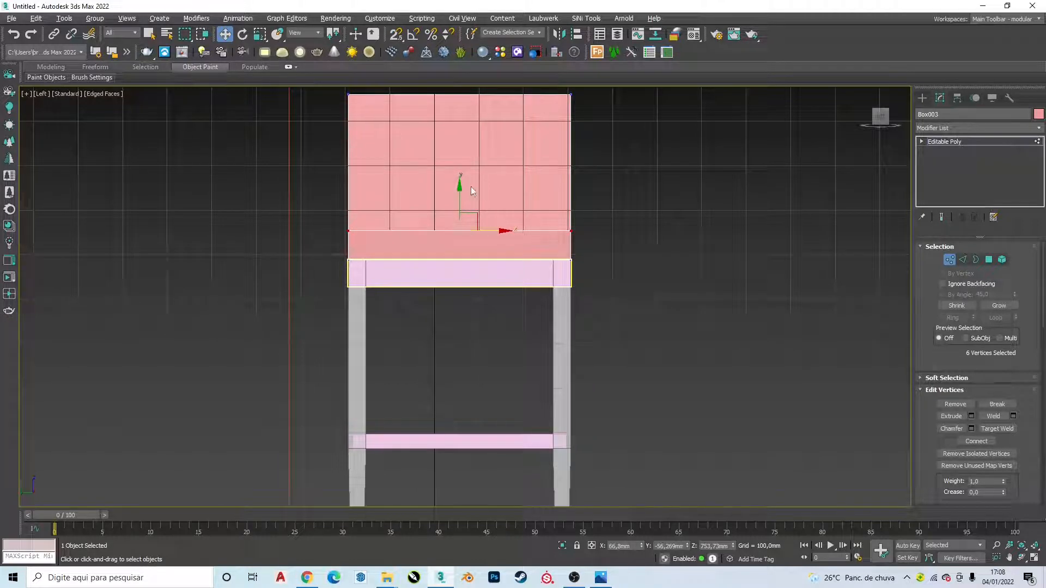
drag(350, 210, 624, 303)
drag(461, 211, 460, 224)
key(ctrl+z)
middle_drag(655, 320, 658, 381)
middle_drag(481, 256, 517, 139)
drag(500, 150, 500, 182)
middle_drag(502, 189, 509, 252)
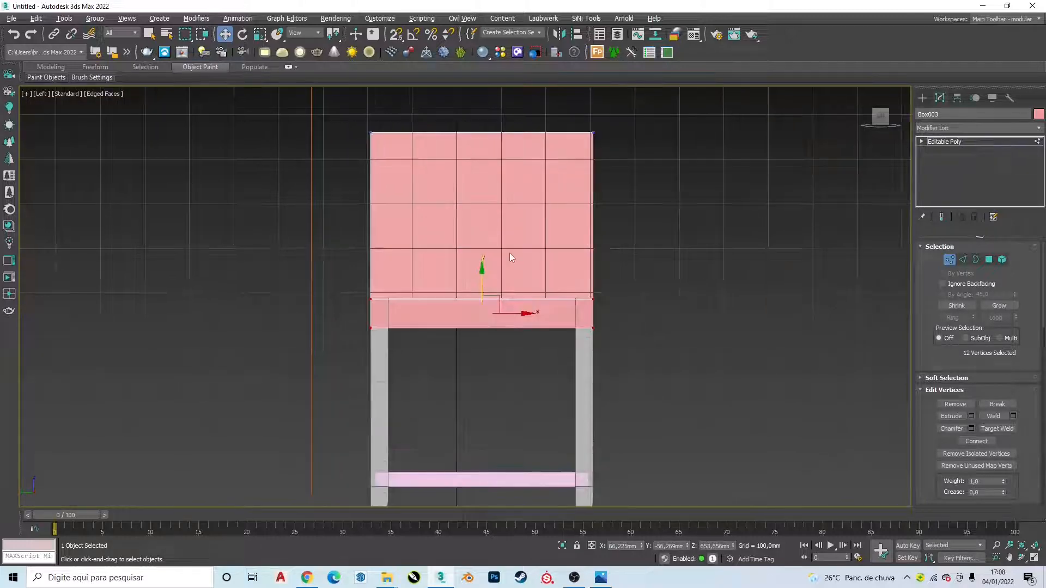
In the left view, move the seat frame down with vertex snapping so its upper corner meets the seat block's lower corner.
key(alt+Tab)
key(alt+Tab)
click(678, 234)
click(922, 98)
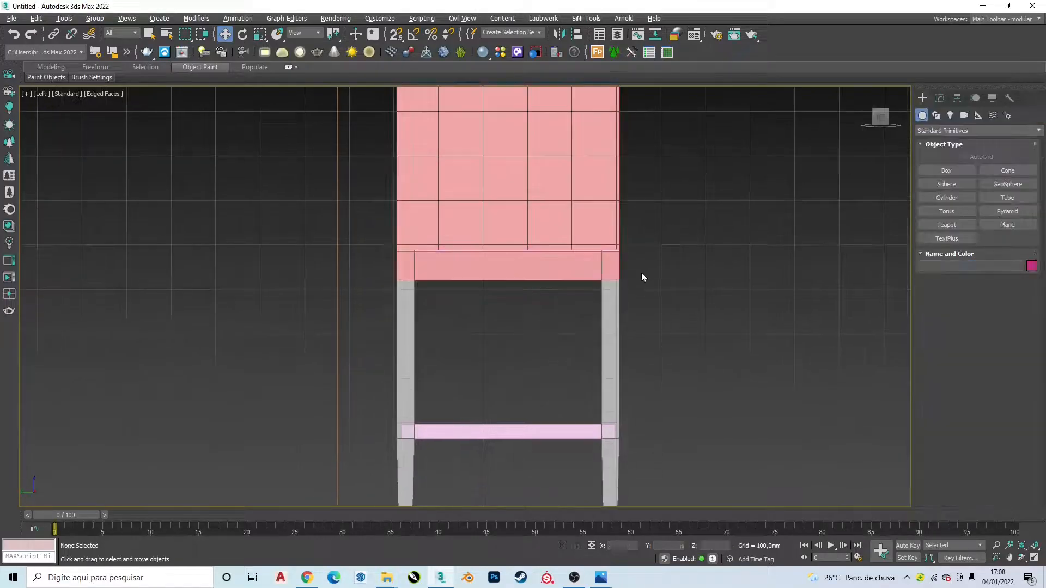
scroll(584, 258, up, 2)
click(582, 249)
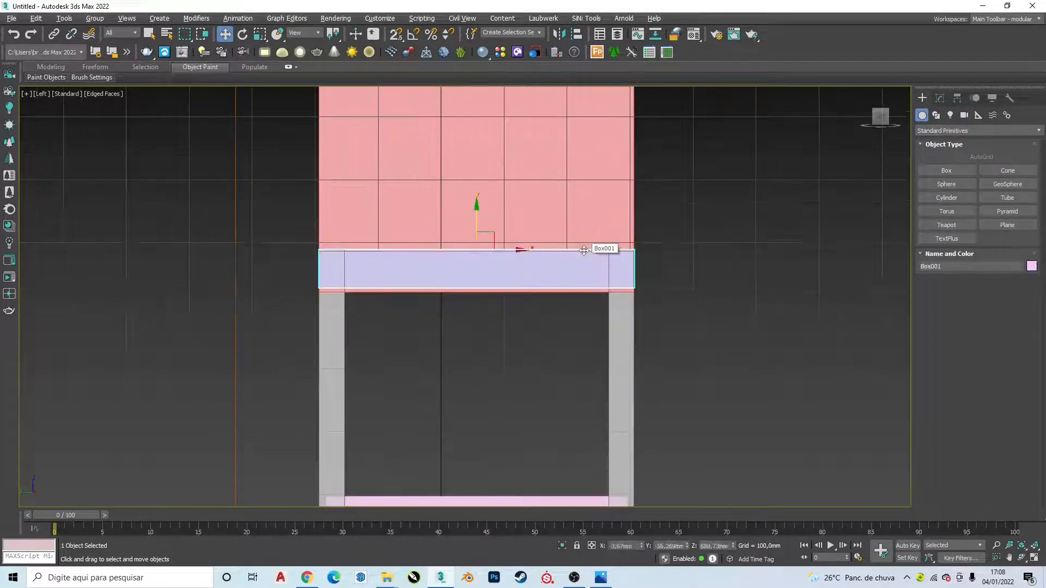
scroll(581, 249, up, 2)
key(s)
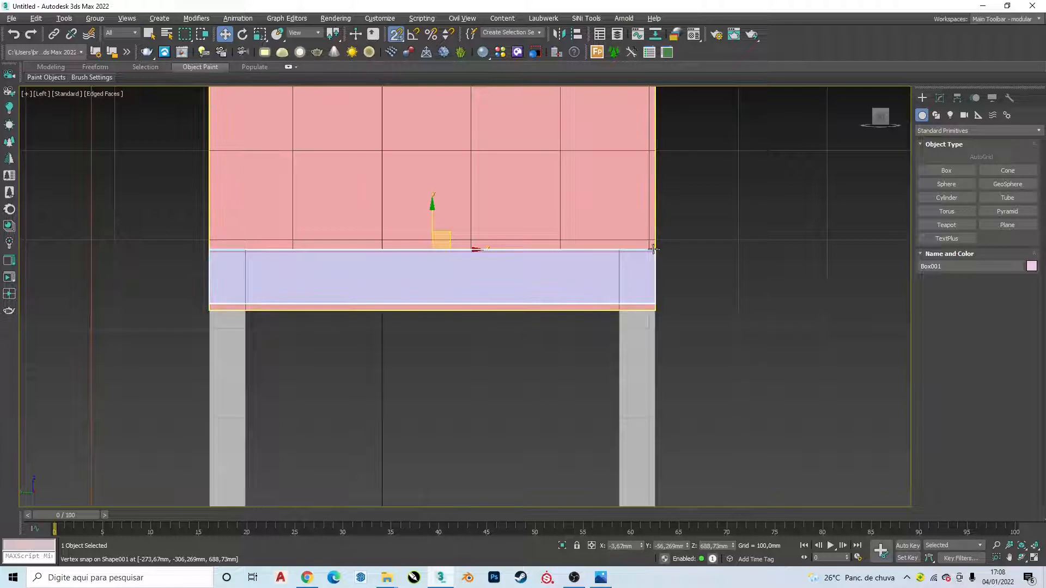
drag(427, 219, 652, 338)
middle_drag(648, 341, 634, 344)
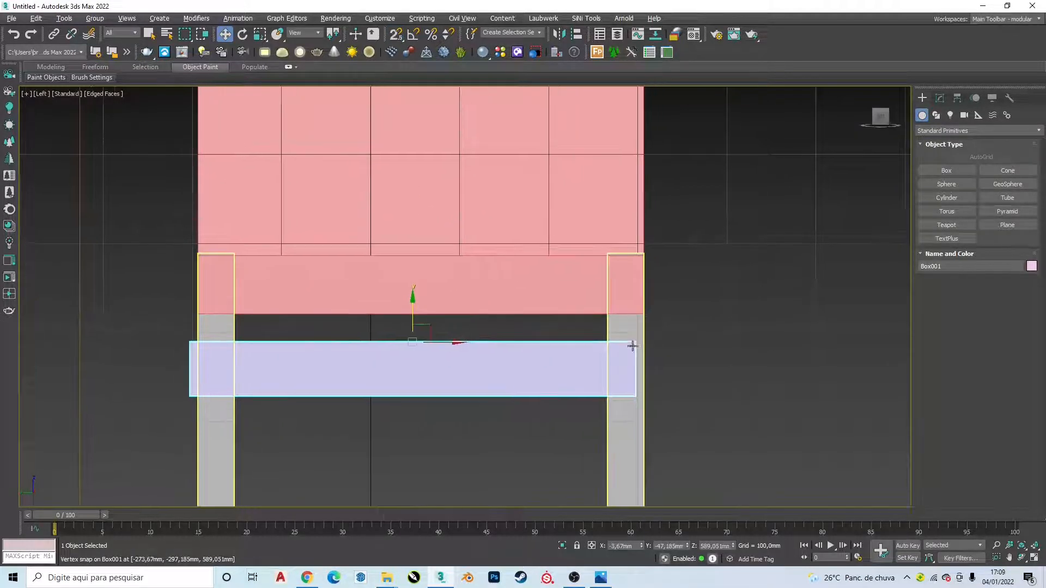
drag(634, 343, 641, 313)
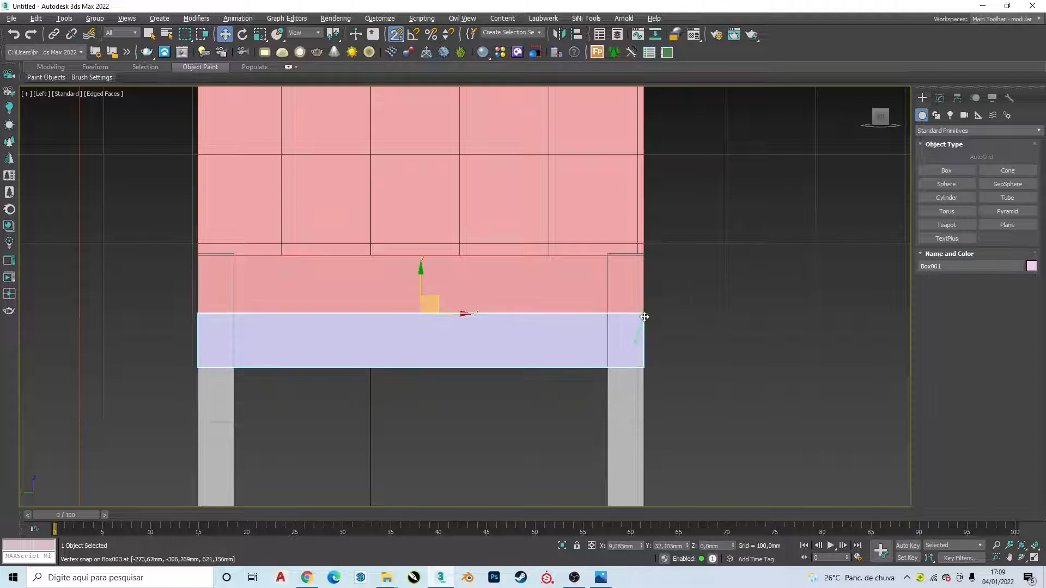
Add an Edit Poly modifier on top of the Symmetry modifier of the stool's legs.
click(615, 381)
click(940, 98)
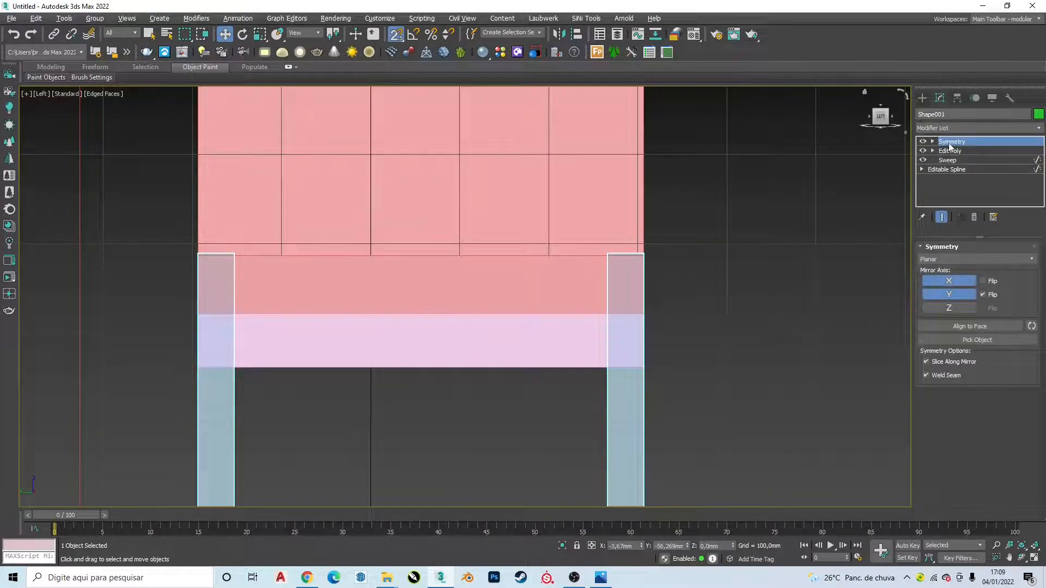
click(945, 126)
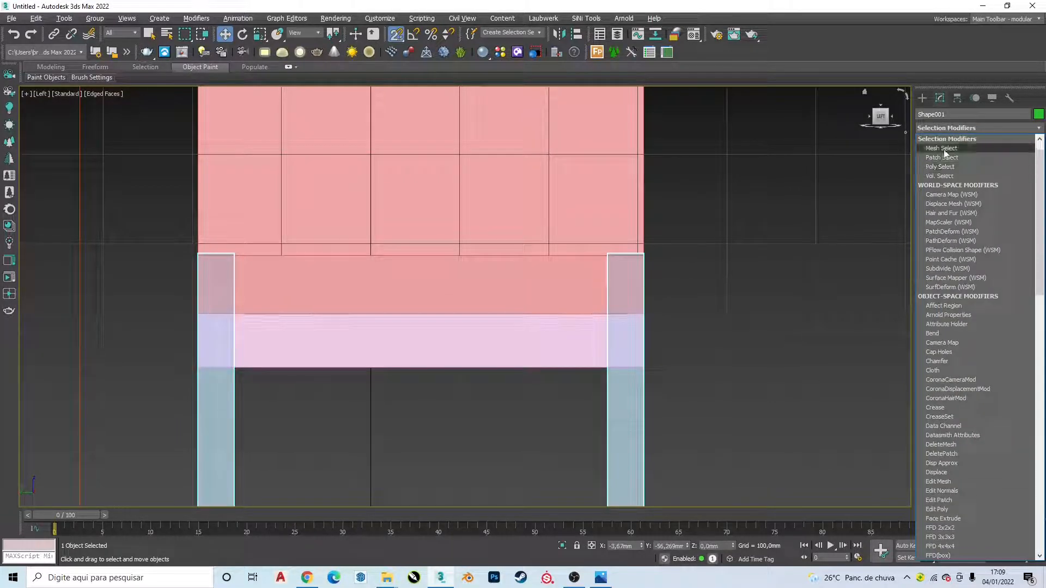
scroll(948, 174, down, 10)
click(951, 173)
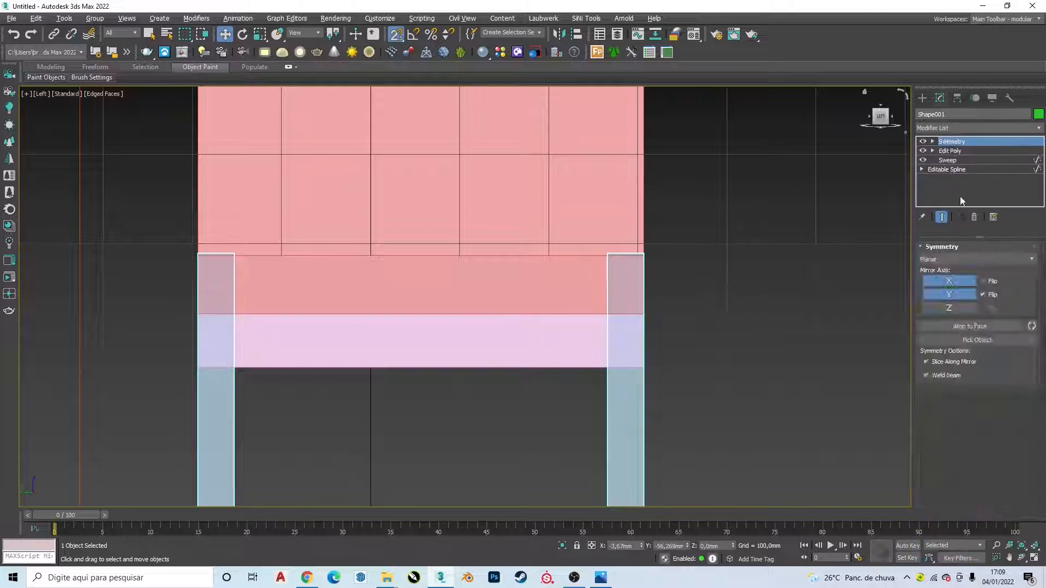
Lower the legs' top vertices in the left view, snapping them to the underside of the seat frame.
click(948, 332)
drag(907, 222, 136, 280)
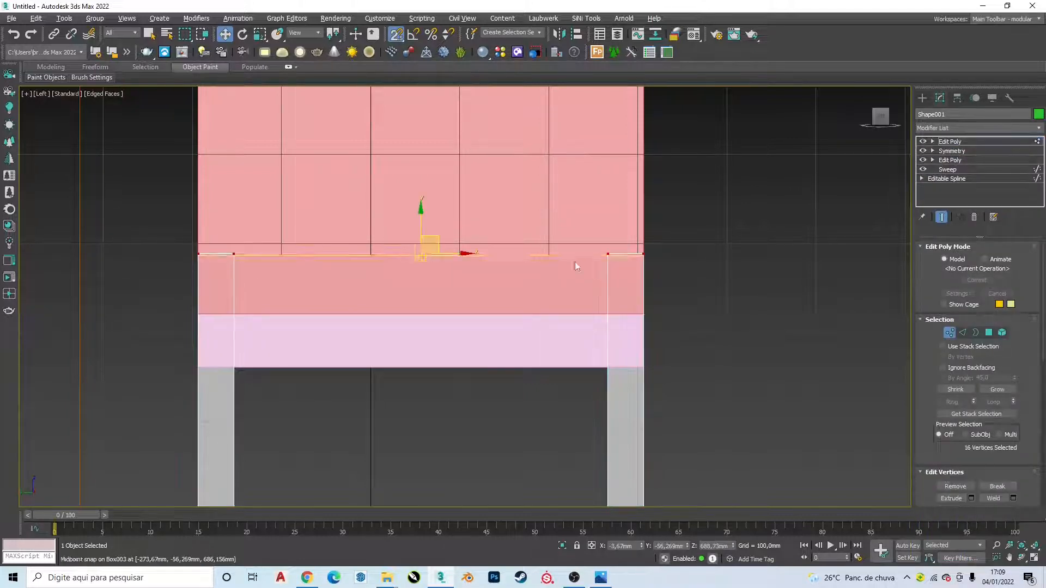
drag(643, 255, 628, 360)
key(s)
right_click(628, 359)
drag(644, 254, 638, 339)
scroll(646, 383, up, 3)
key(s)
click(680, 316)
scroll(702, 305, down, 4)
scroll(755, 313, up, 1)
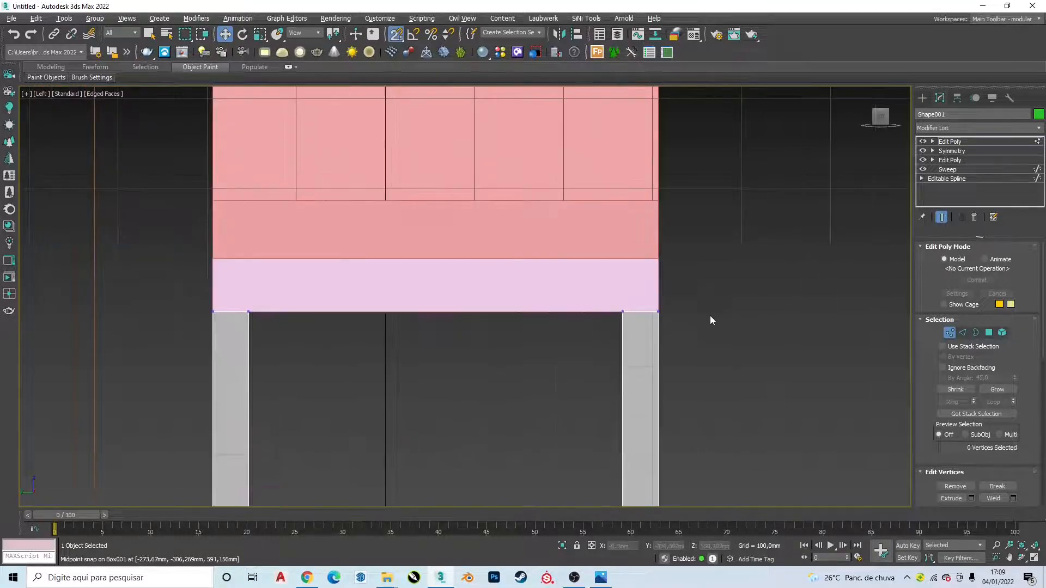
click(922, 98)
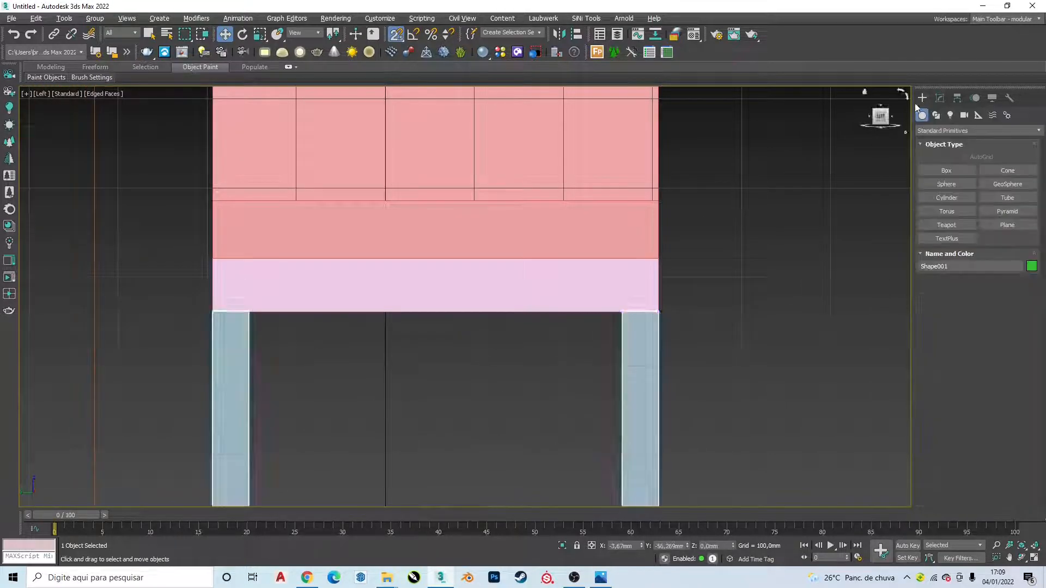
click(790, 177)
Examine the seat block, backrest and repositioned frame from an angle and in the front and left views.
scroll(621, 274, down, 3)
alt+middle_drag(589, 282, 532, 429)
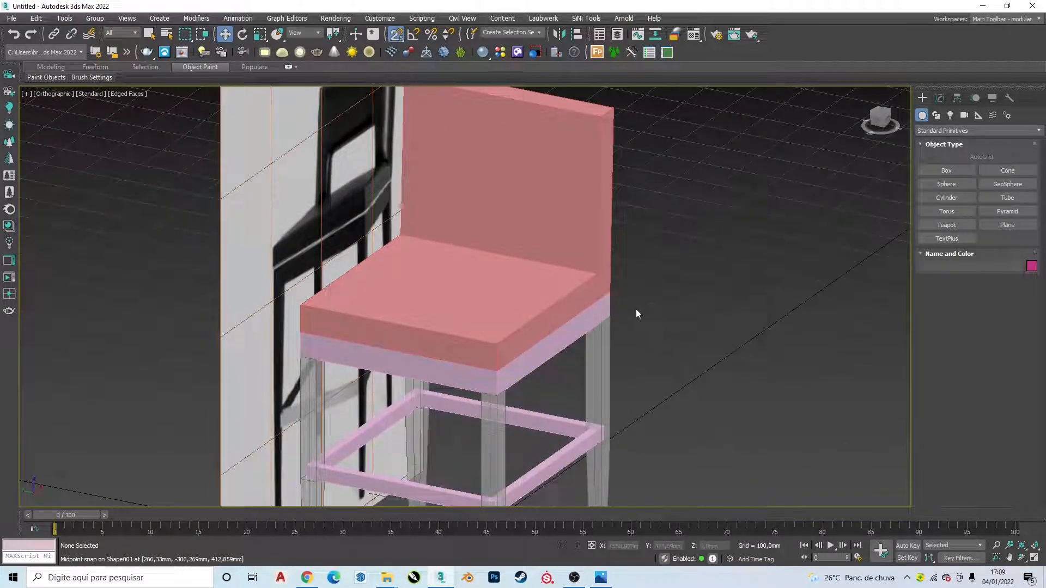
middle_drag(636, 314, 660, 319)
click(507, 203)
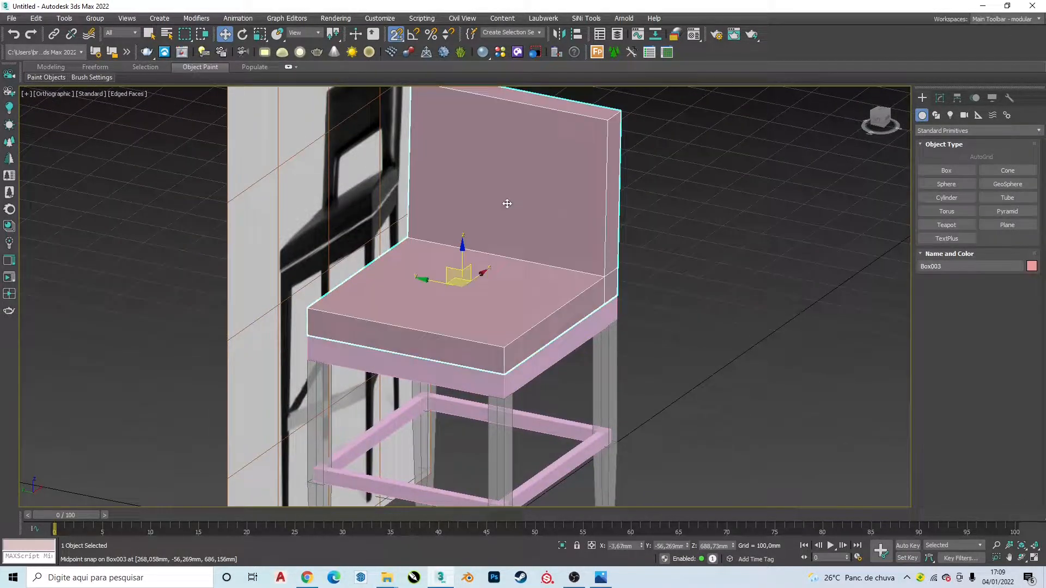
key(l)
middle_drag(506, 203, 507, 287)
scroll(506, 287, up, 4)
click(678, 195)
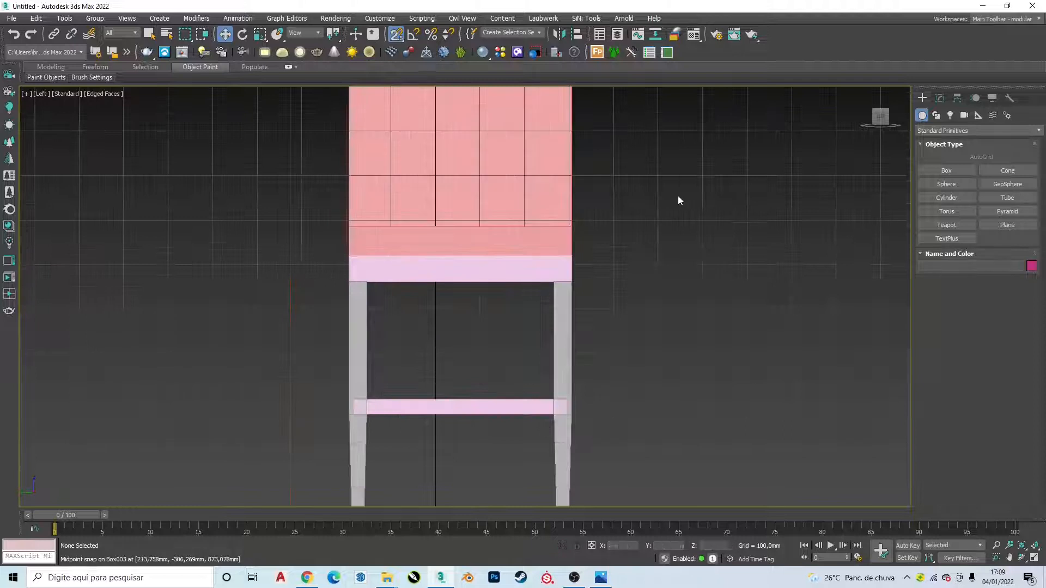
middle_drag(678, 195, 661, 265)
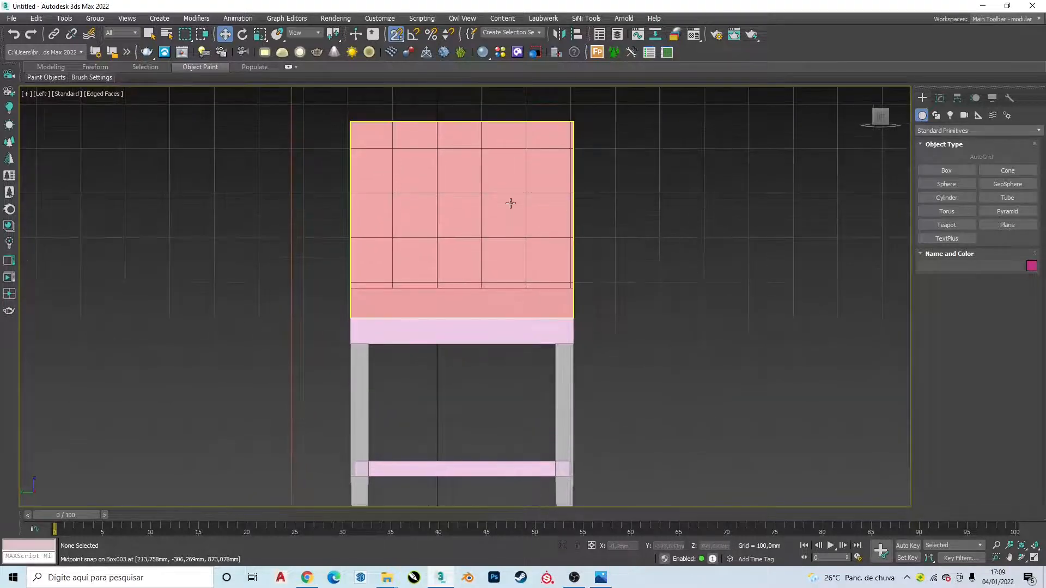
scroll(479, 221, down, 5)
mouse_move(479, 221)
alt+middle_down()
mouse_move(520, 254)
mouse_move(486, 241)
alt+middle_up()
scroll(486, 240, up, 3)
key(f)
middle_drag(531, 199, 455, 294)
key(l)
middle_drag(502, 220, 466, 255)
scroll(490, 281, up, 4)
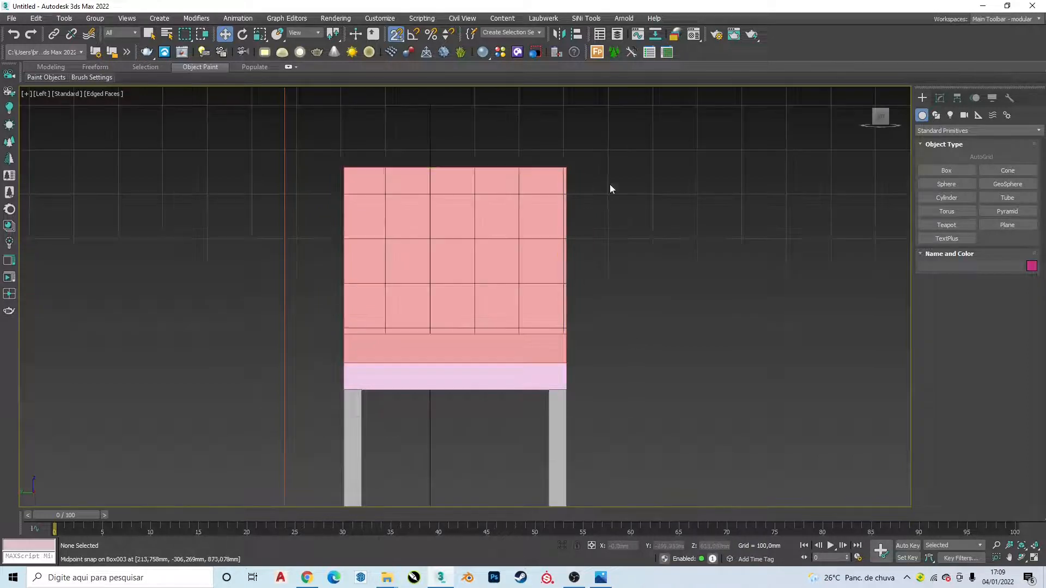
Select the backrest's vertical edges in the left view and connect them with one horizontal edge loop.
scroll(531, 283, up, 2)
click(512, 259)
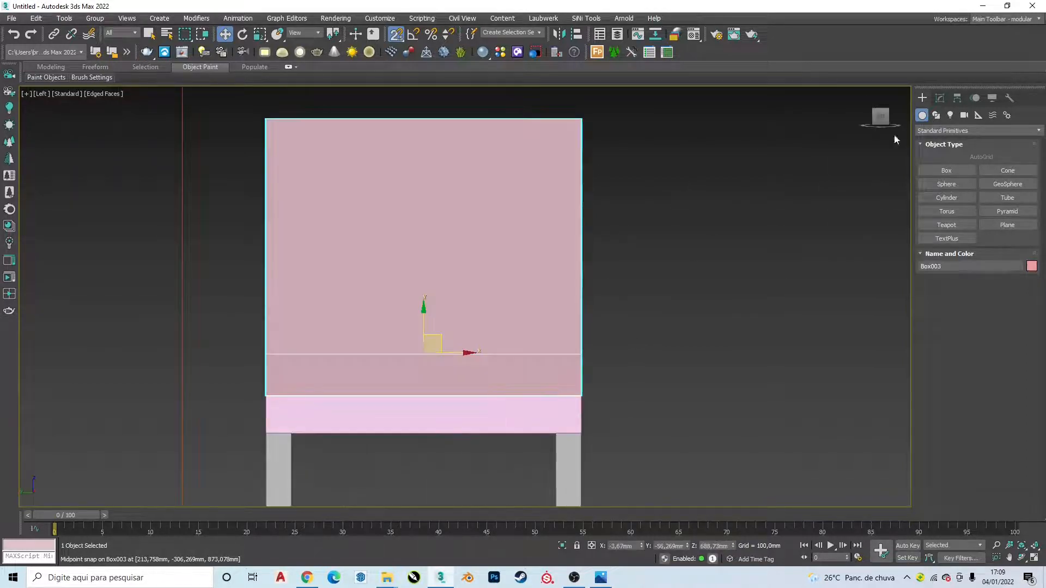
click(939, 98)
click(948, 260)
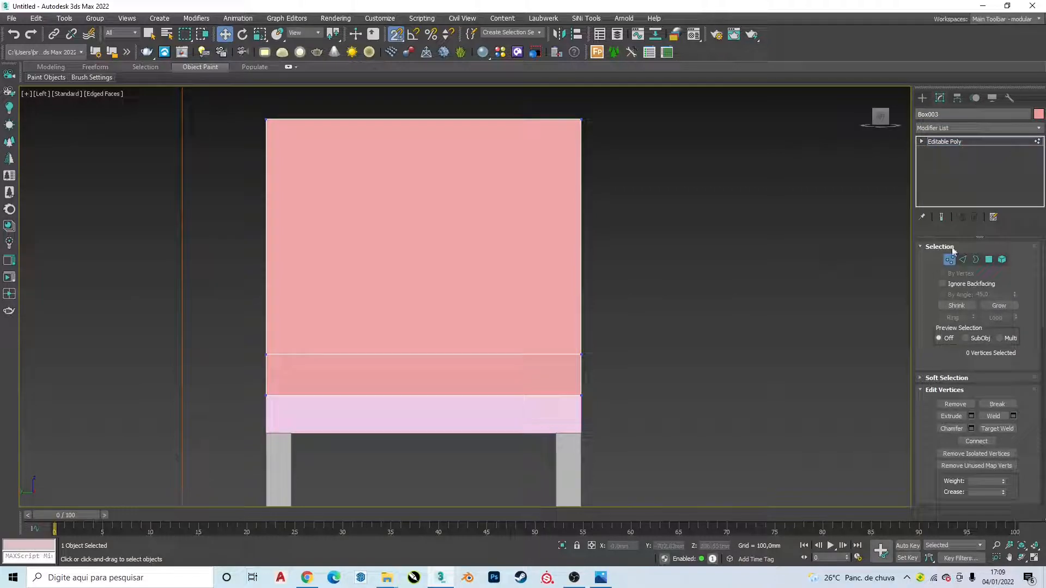
click(962, 262)
drag(217, 197, 218, 197)
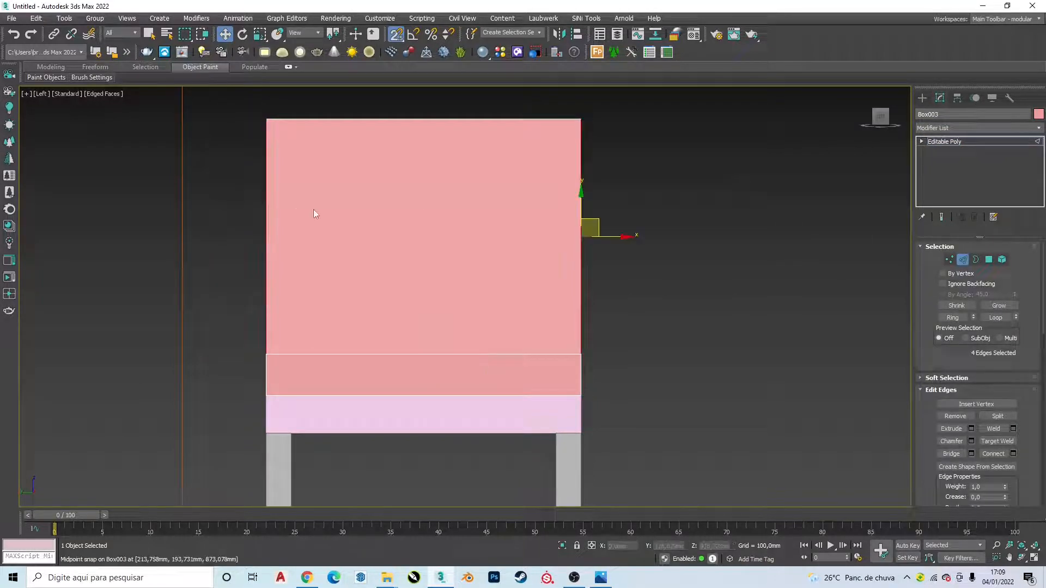
click(1001, 455)
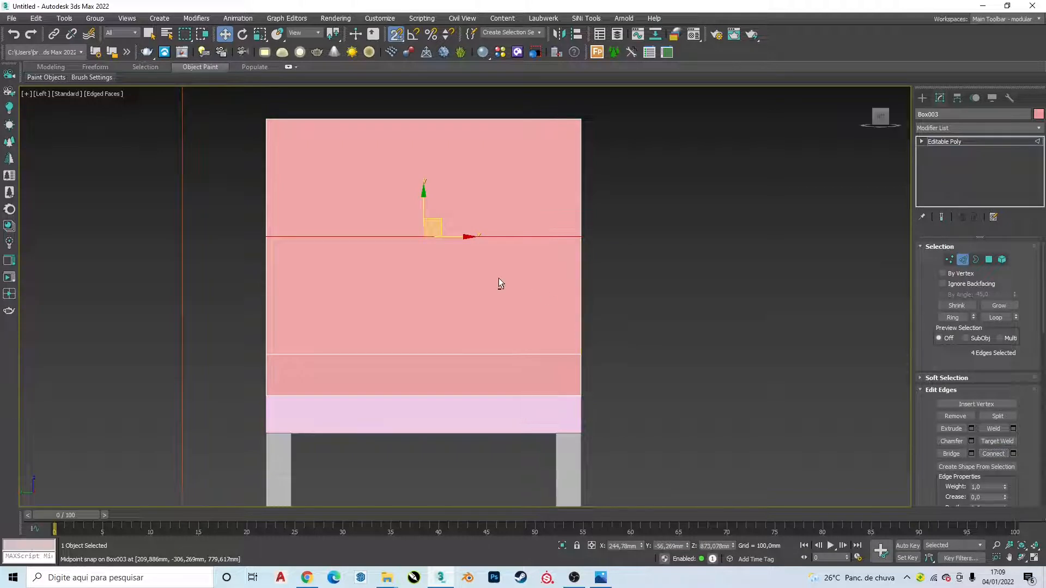
In the front view, raise the backrest's new edge loop to a Z of about 882.7 mm, matching the photo's opening.
key(f)
scroll(455, 212, up, 5)
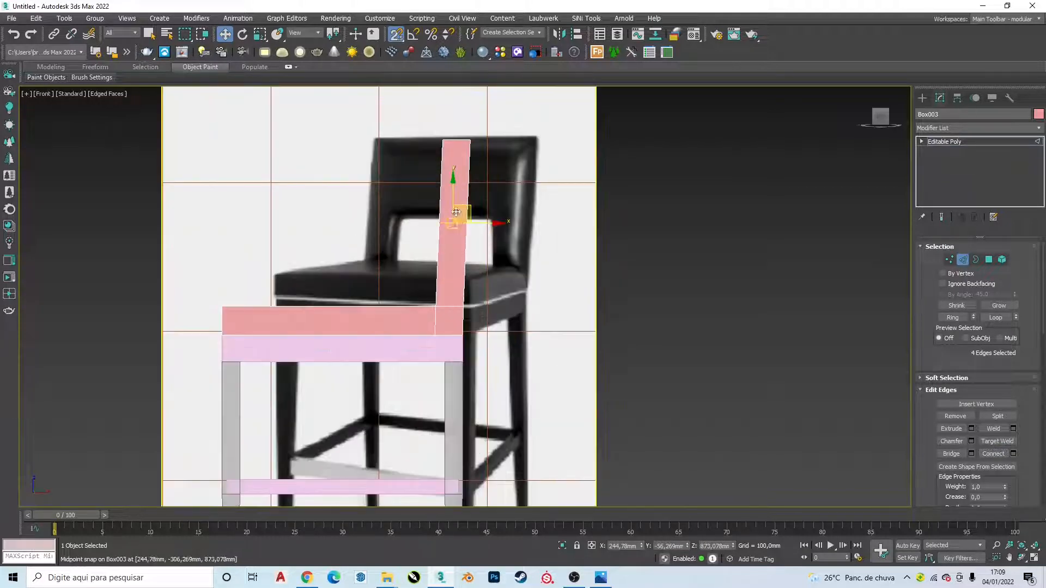
key(s)
drag(453, 188, 446, 183)
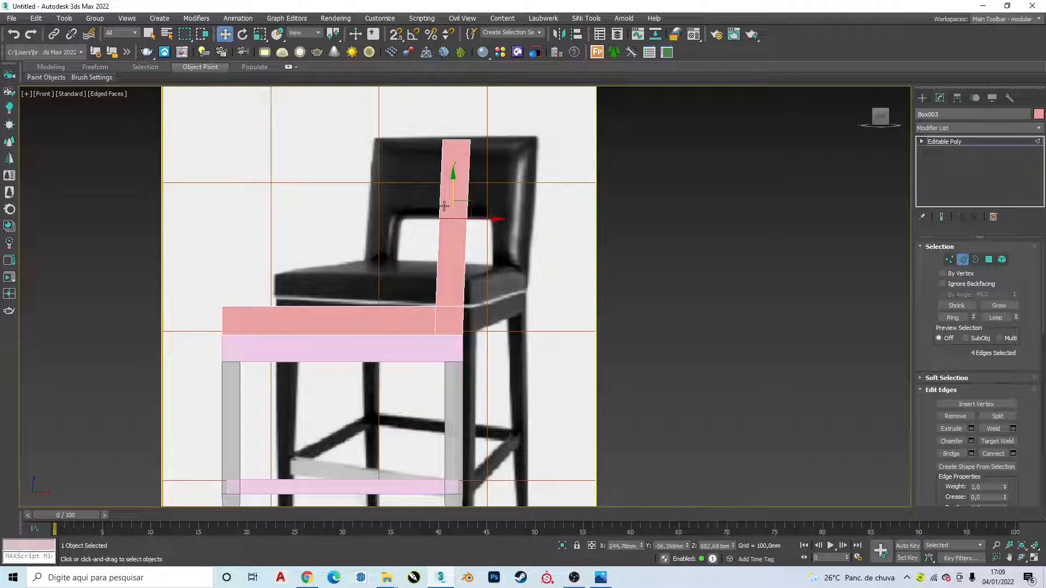
key(l)
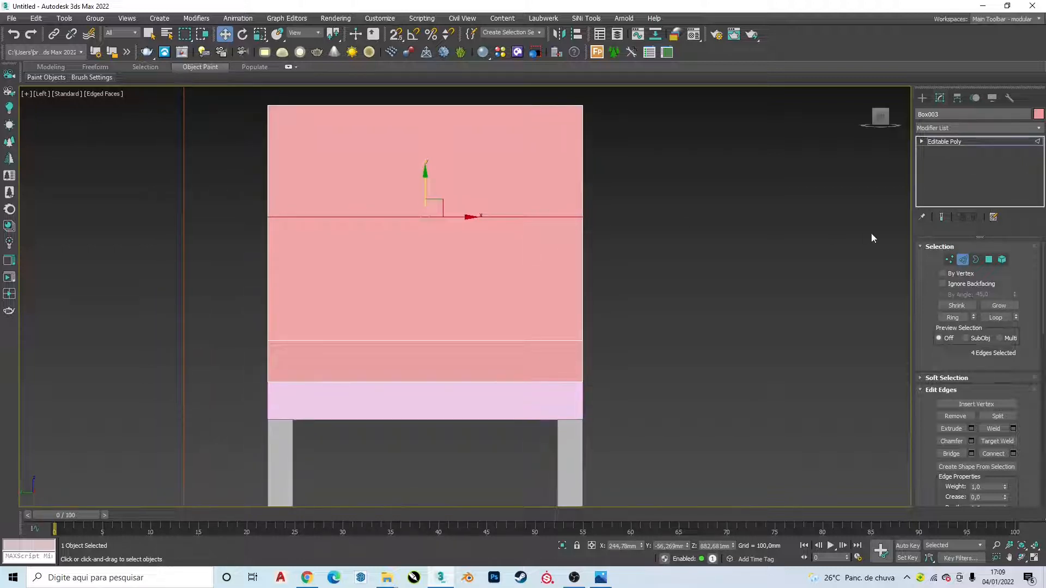
click(871, 233)
Select the horizontal edges above and below the backrest's lower section and start connecting them with two segments.
middle_drag(527, 176, 546, 204)
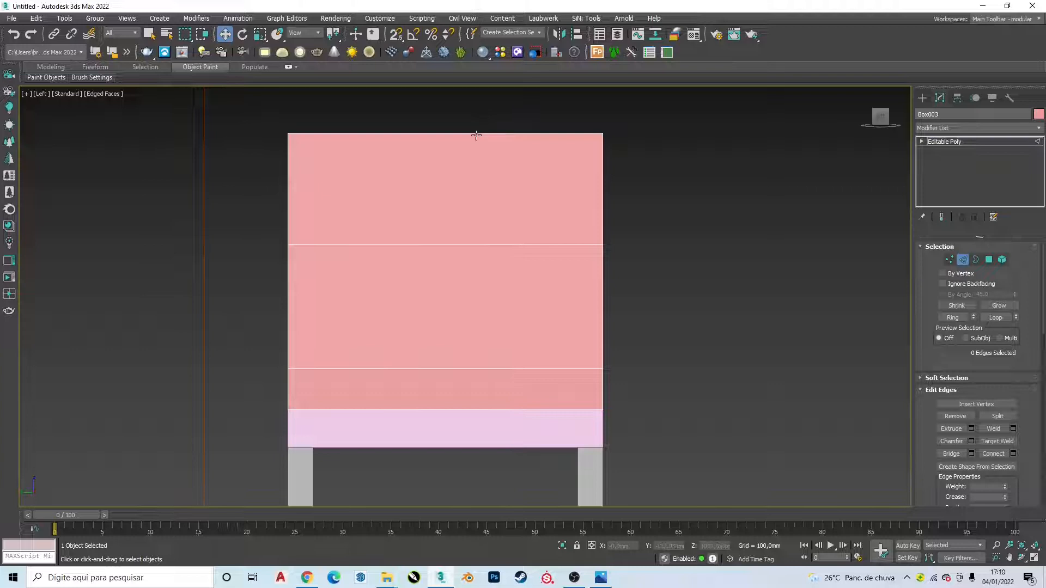
drag(479, 198, 456, 271)
alt+middle_drag(456, 271, 449, 295)
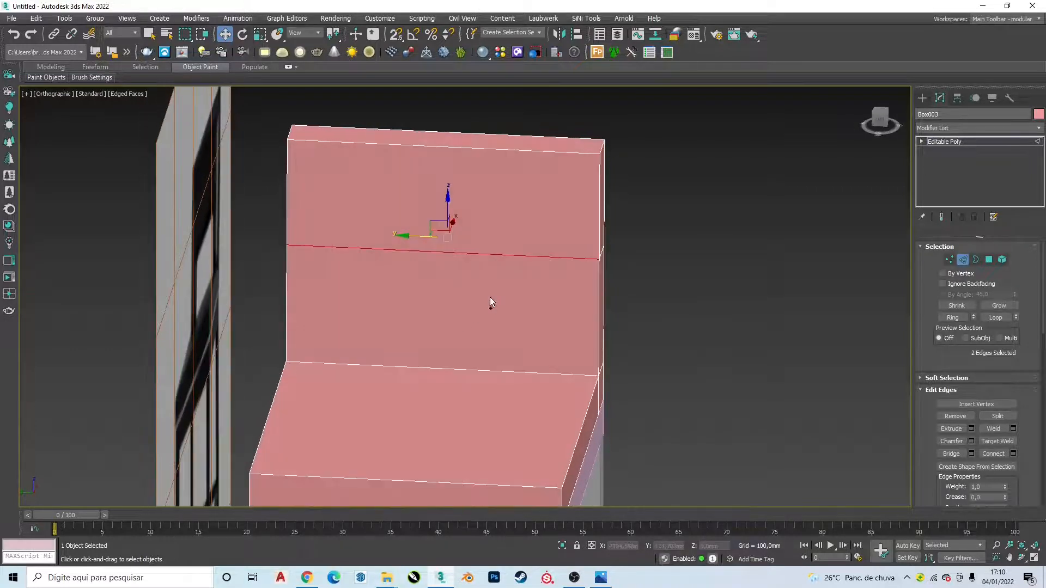
ctrl+drag(448, 388, 450, 389)
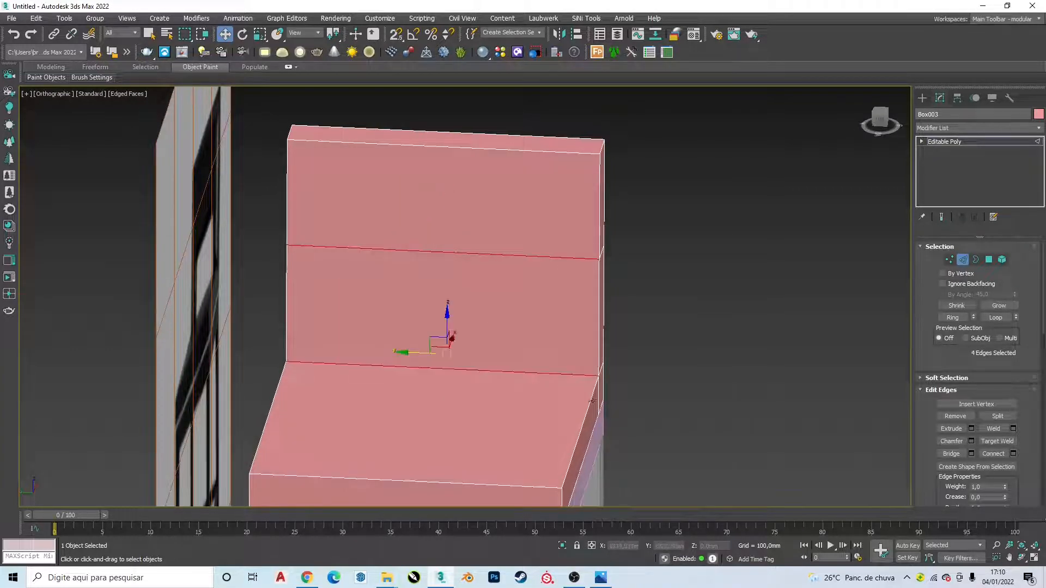
click(1013, 454)
click(471, 301)
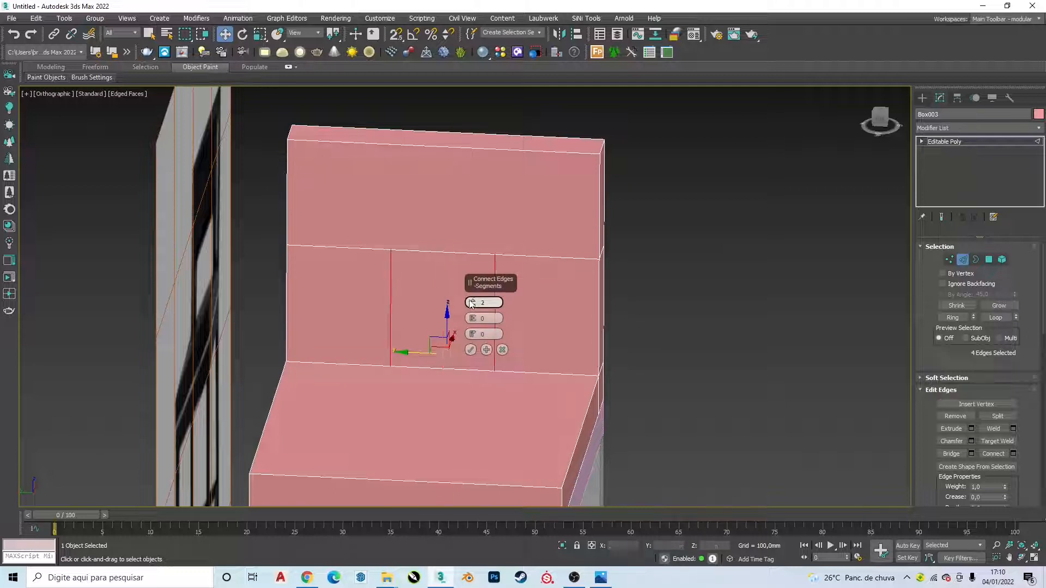
Try pinch values of 45 and 67 for the backrest's connecting edges and compare the spacing with the rear-view photo.
drag(472, 318, 471, 219)
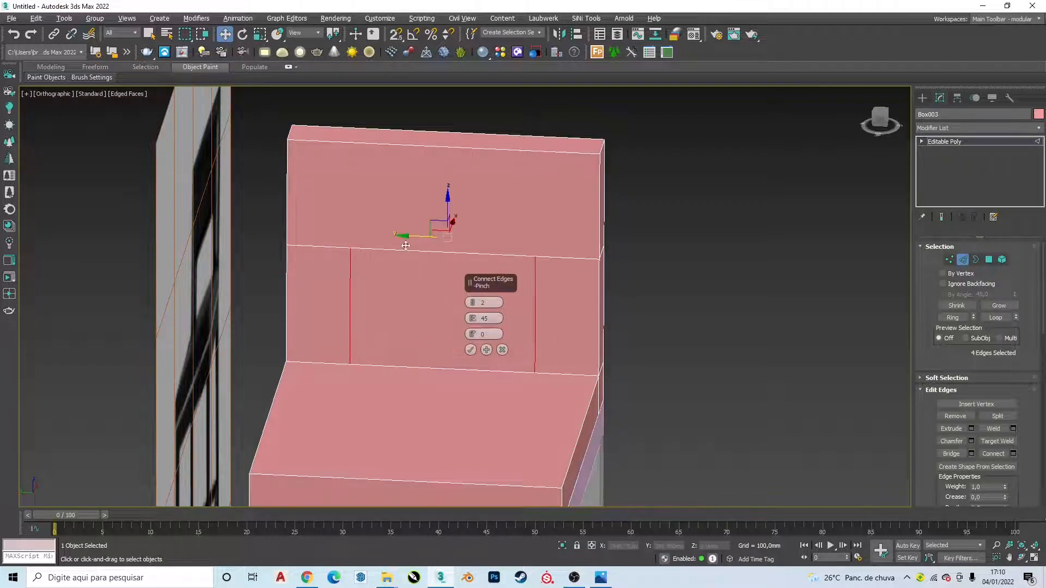
alt+middle_drag(402, 272, 366, 250)
scroll(367, 250, up, 2)
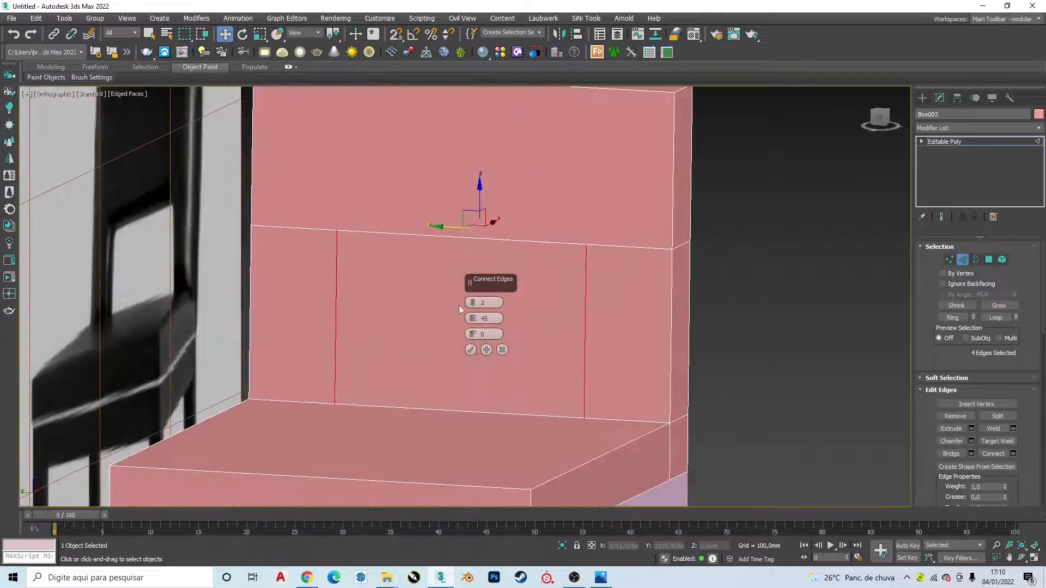
drag(472, 318, 470, 268)
key(f)
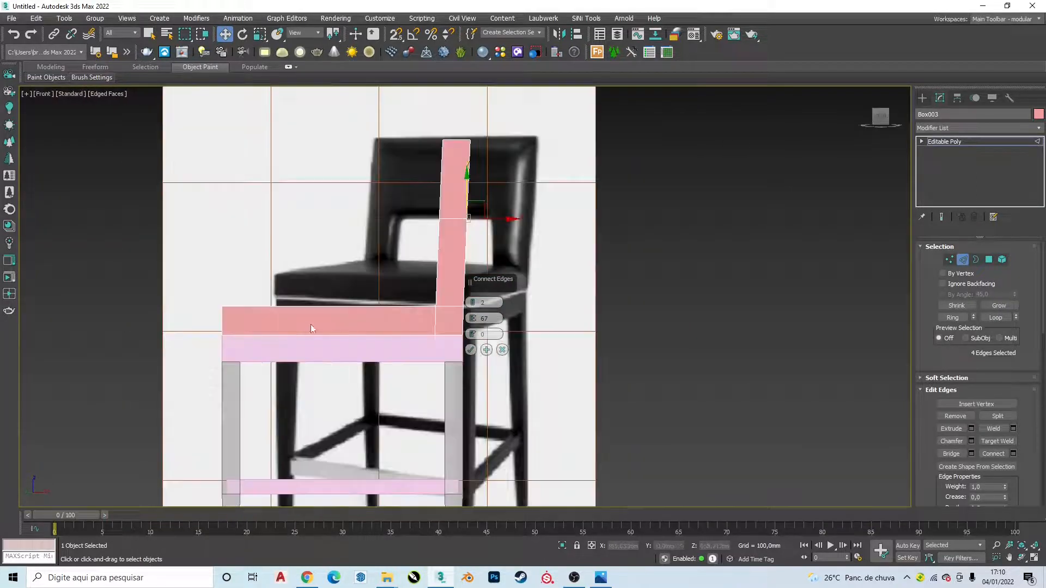
key(alt+Tab)
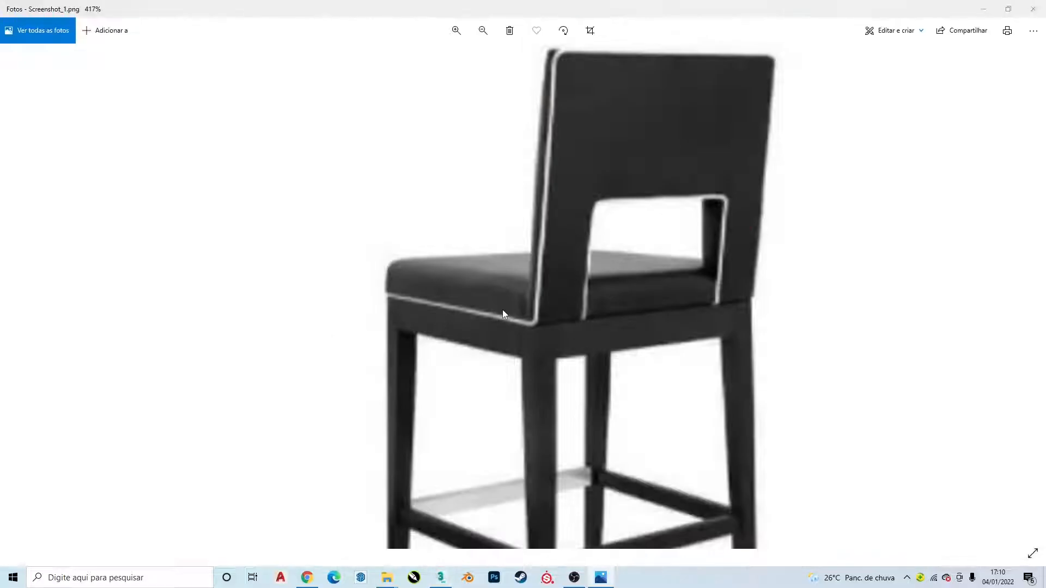
key(alt+Tab)
Set the backrest's edge connection to two segments with a pinch of 55 and apply it.
key(l)
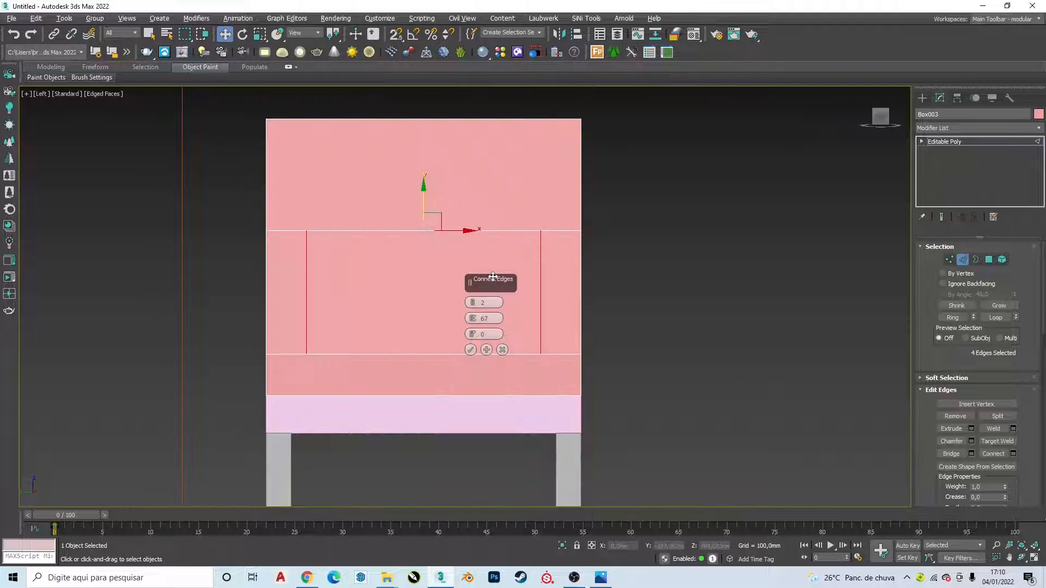
click(474, 306)
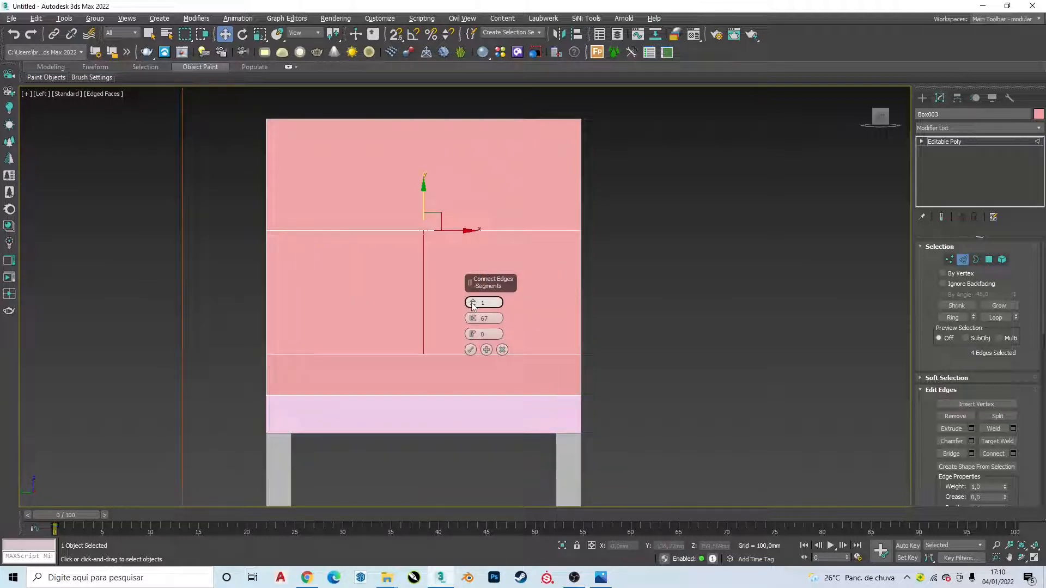
click(472, 302)
drag(473, 319, 474, 340)
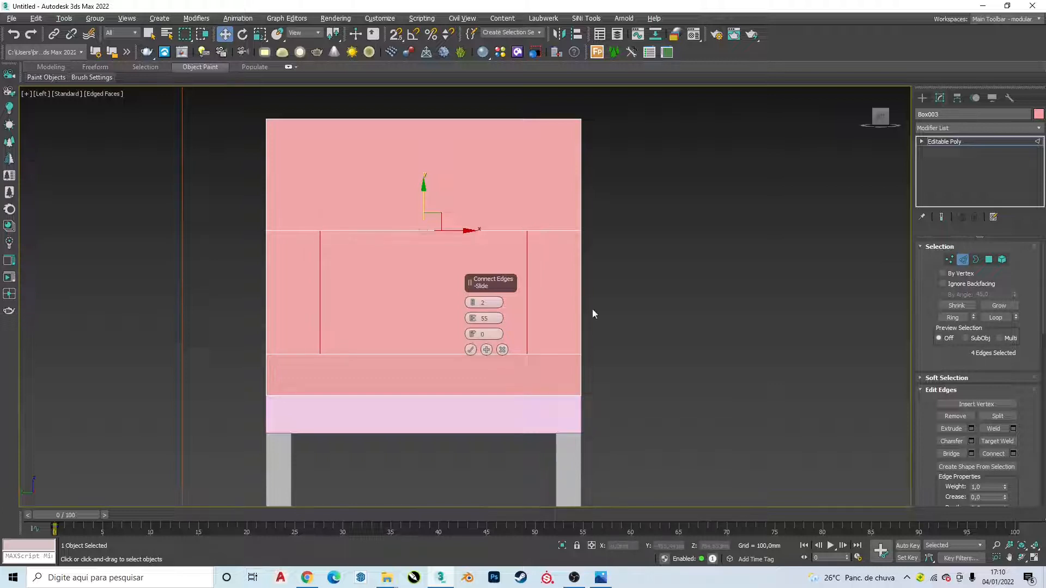
click(470, 350)
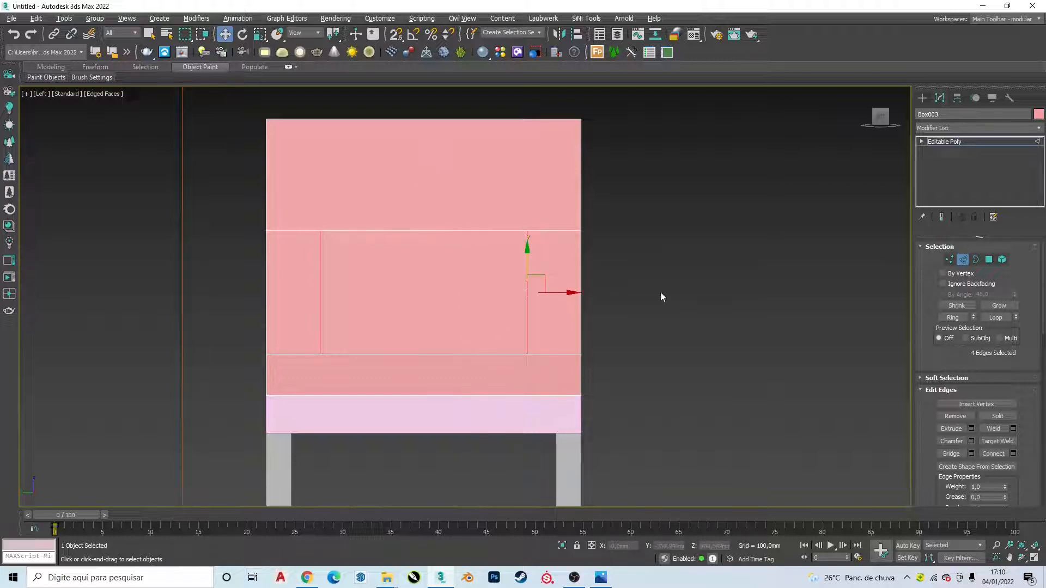
Bridge the backrest's front and back center polygons to cut the rectangular opening through it.
click(988, 260)
alt+middle_drag(512, 294, 366, 283)
click(453, 302)
click(443, 280)
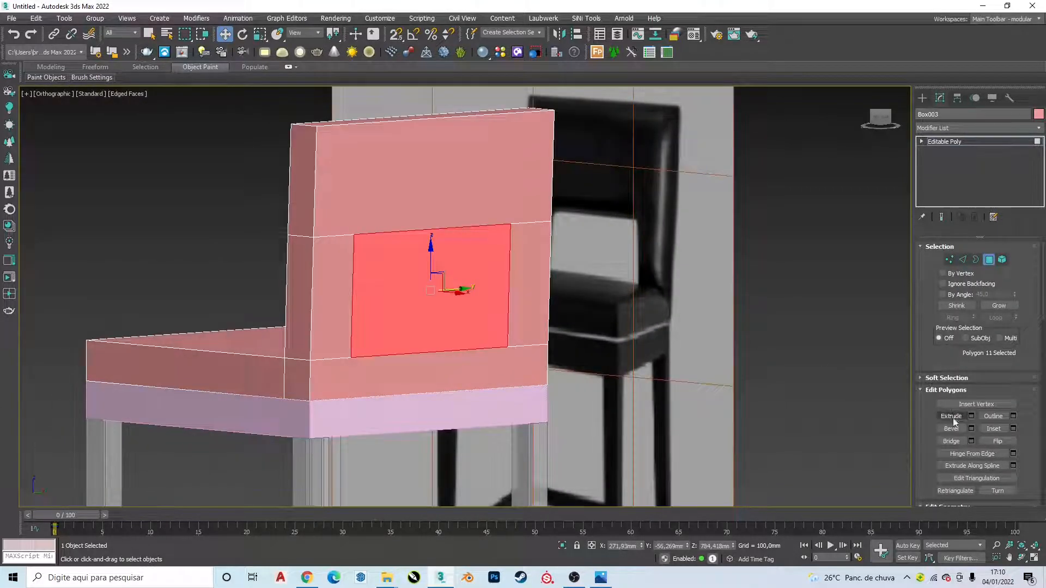
click(953, 440)
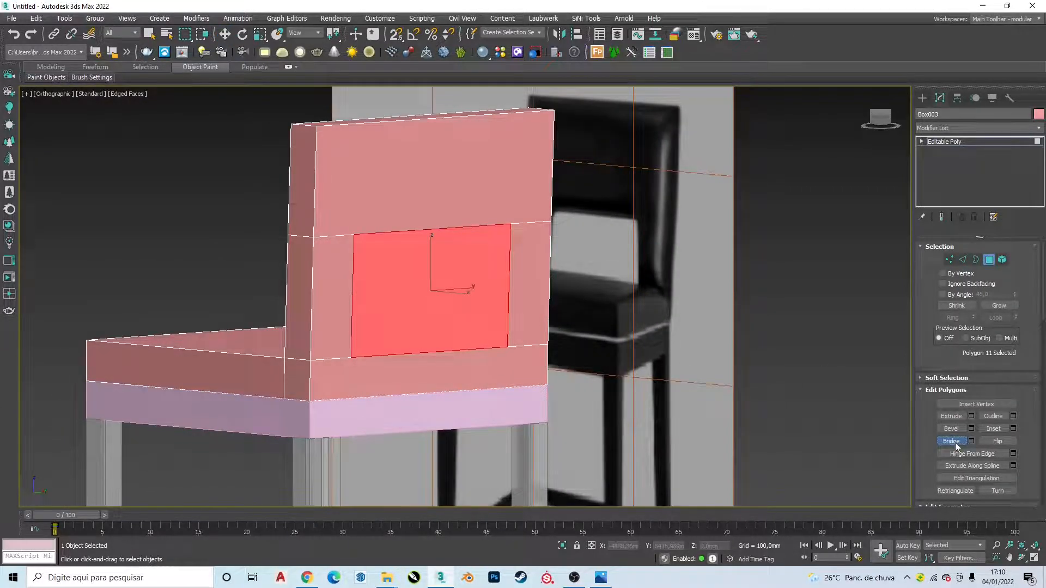
click(957, 444)
alt+middle_drag(399, 330, 476, 321)
ctrl+click(442, 305)
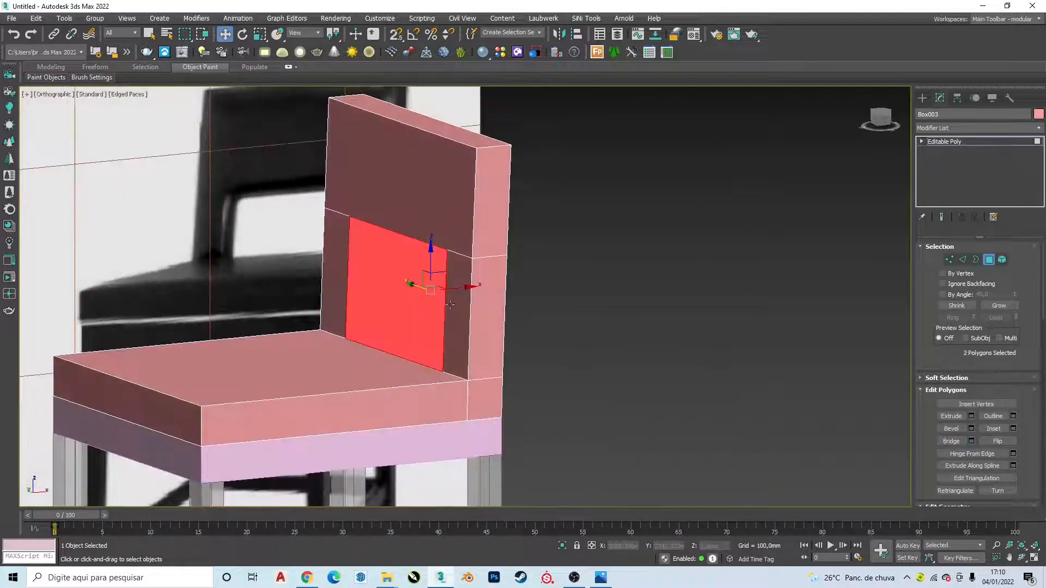
click(949, 443)
click(693, 338)
Examine the backrest's opening from several angles and compare it with the reference photo.
scroll(401, 286, down, 4)
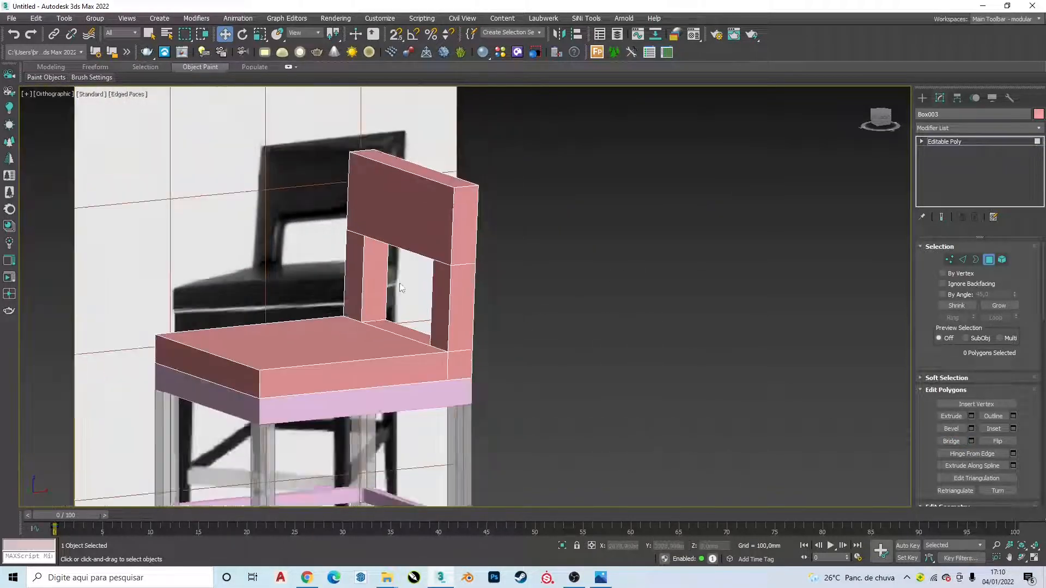
alt+middle_drag(403, 285, 429, 292)
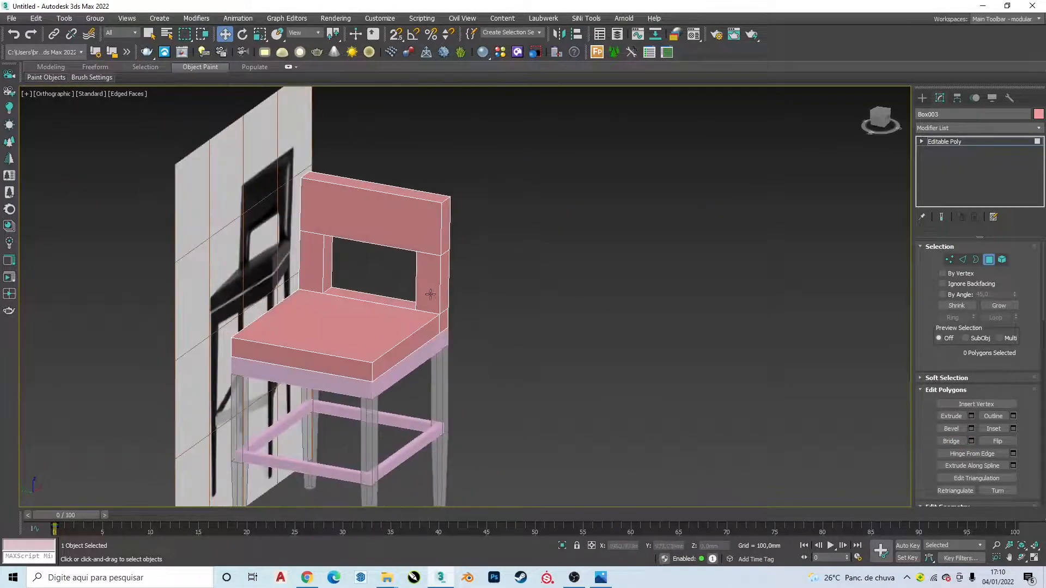
scroll(430, 291, up, 5)
scroll(531, 269, down, 3)
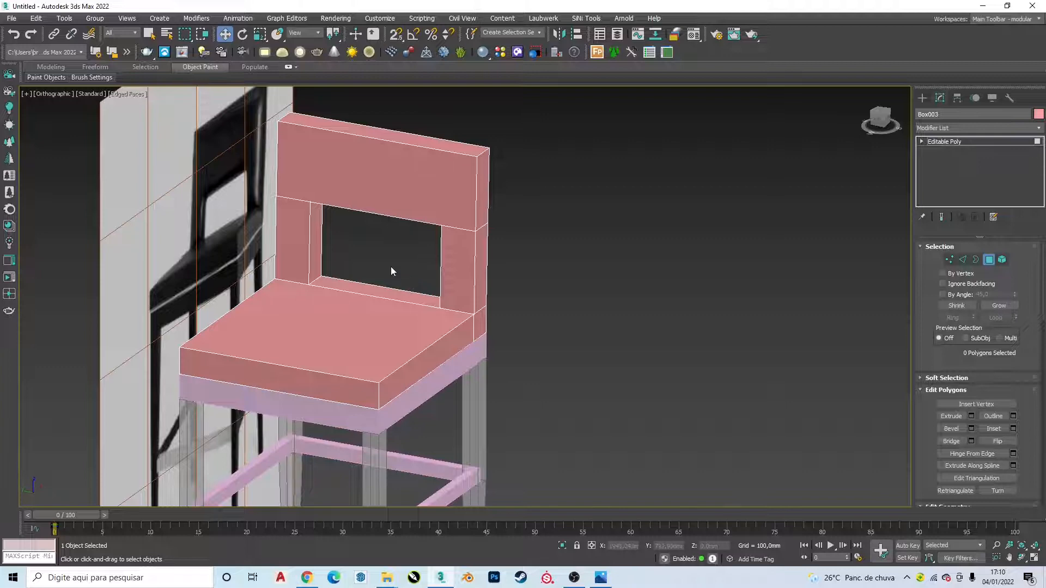
key(alt+Tab)
key(alt+Tab)
scroll(558, 180, up, 2)
middle_drag(786, 269, 798, 272)
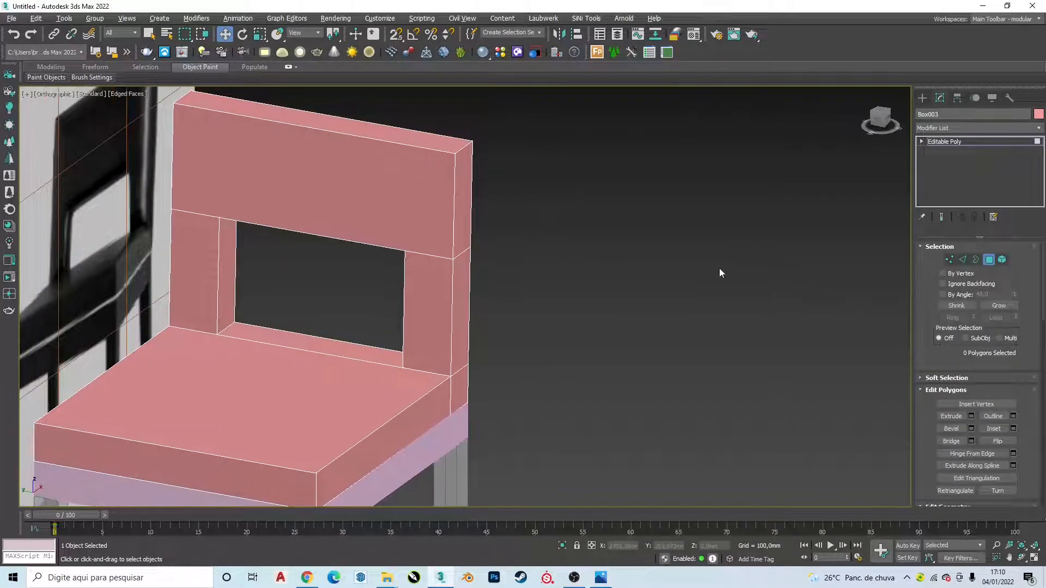
In the left view, connect the vertical edges above the opening with three segments and a pinch of 0.
key(f)
mouse_move(558, 302)
middle_down()
mouse_move(616, 330)
mouse_move(558, 310)
middle_up()
key(l)
middle_drag(506, 251, 505, 256)
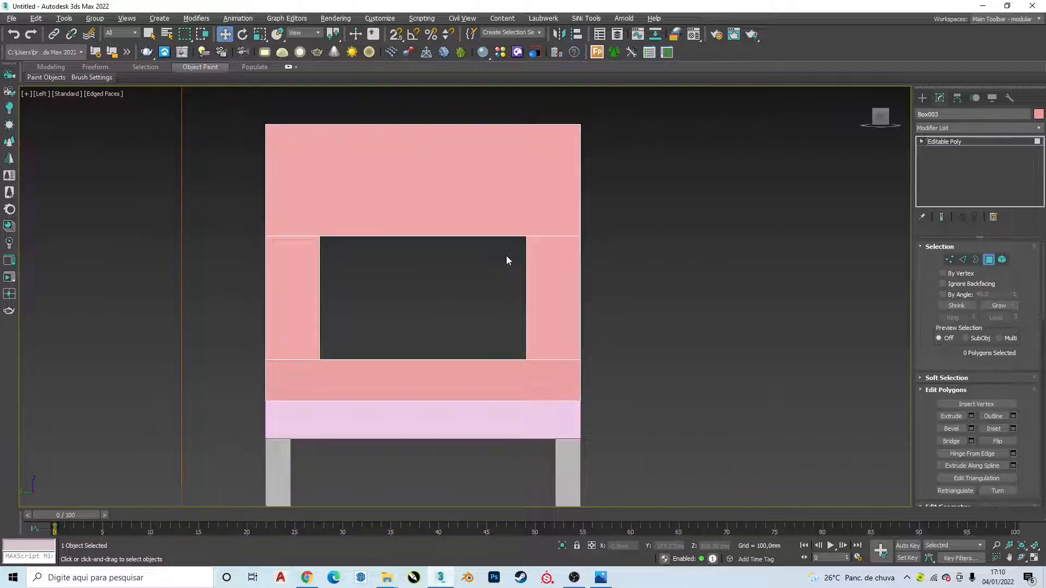
click(963, 259)
middle_drag(494, 168, 498, 185)
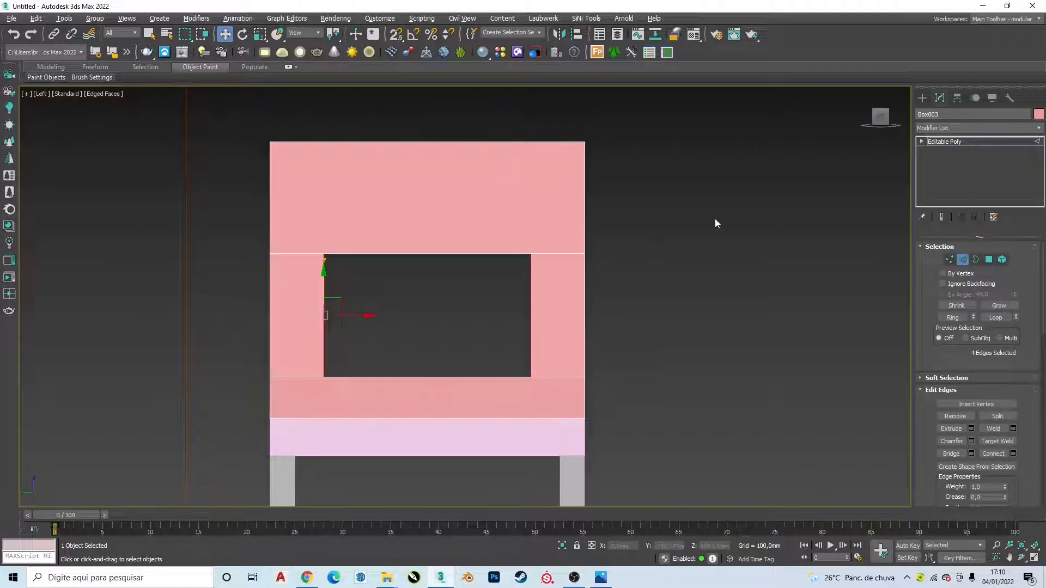
drag(657, 173, 231, 194)
drag(159, 201, 158, 200)
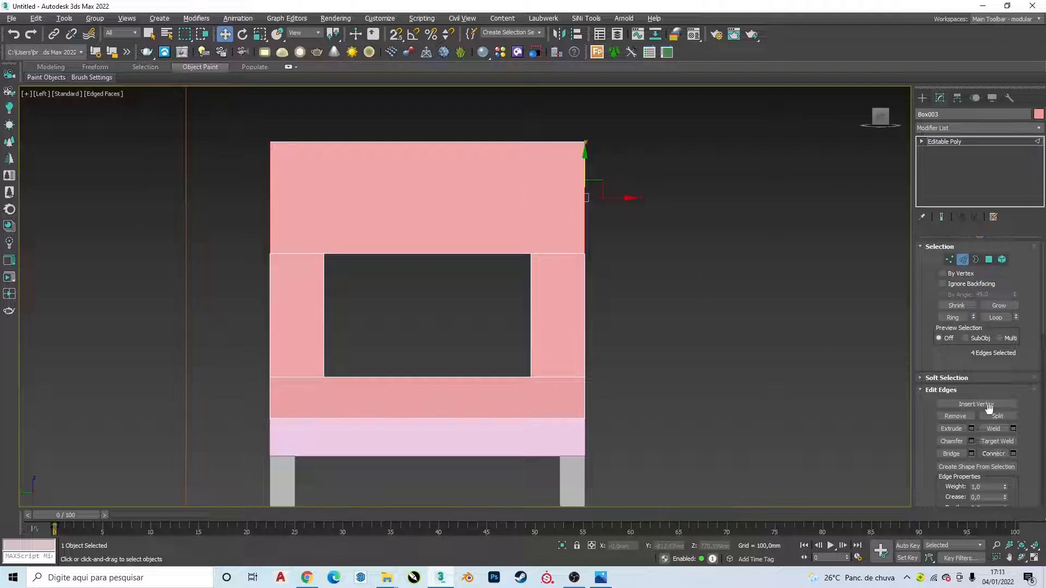
click(1013, 455)
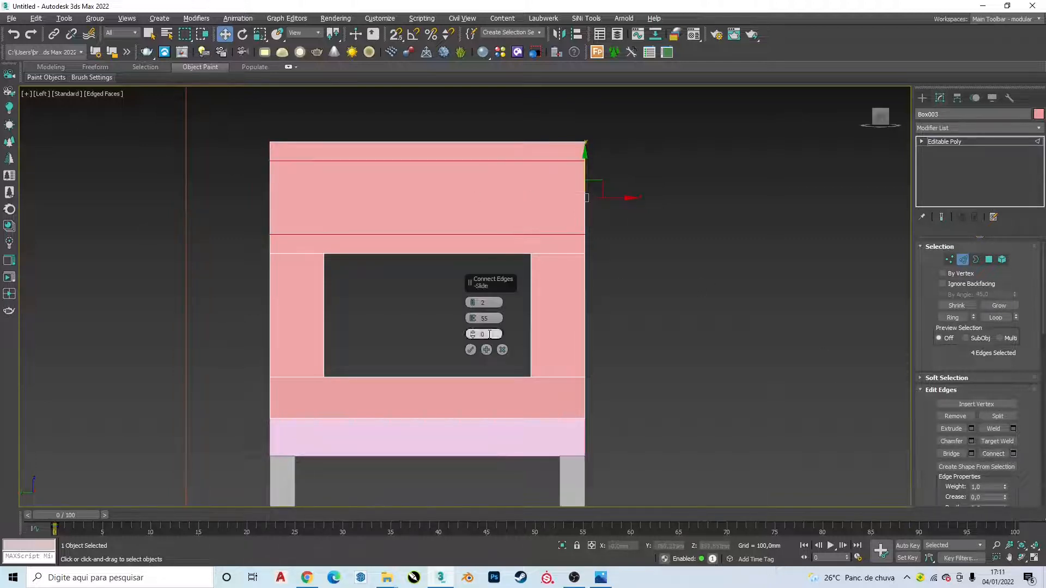
double_click(483, 318)
text(0)
key(Return)
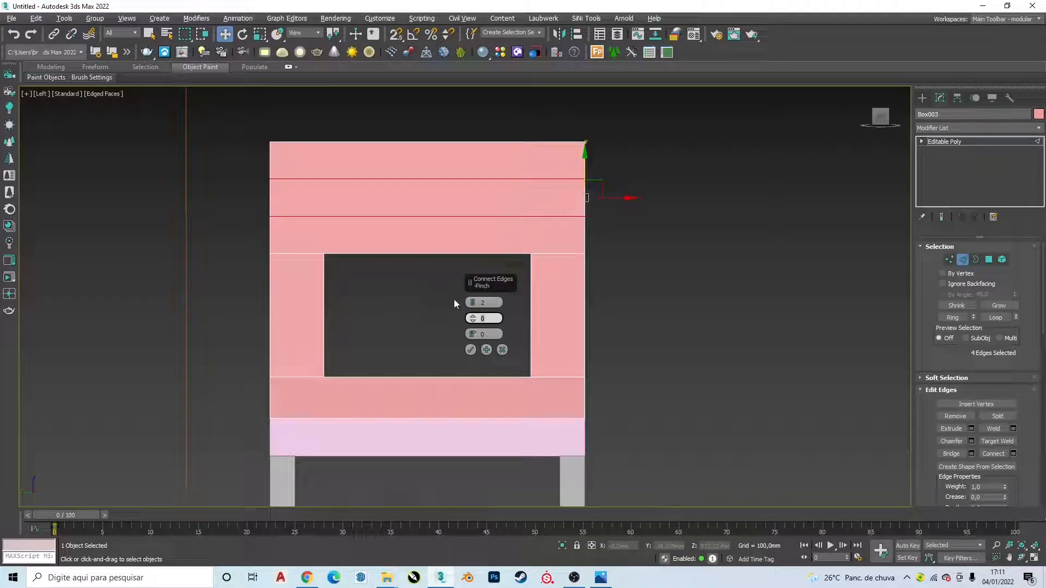
click(475, 305)
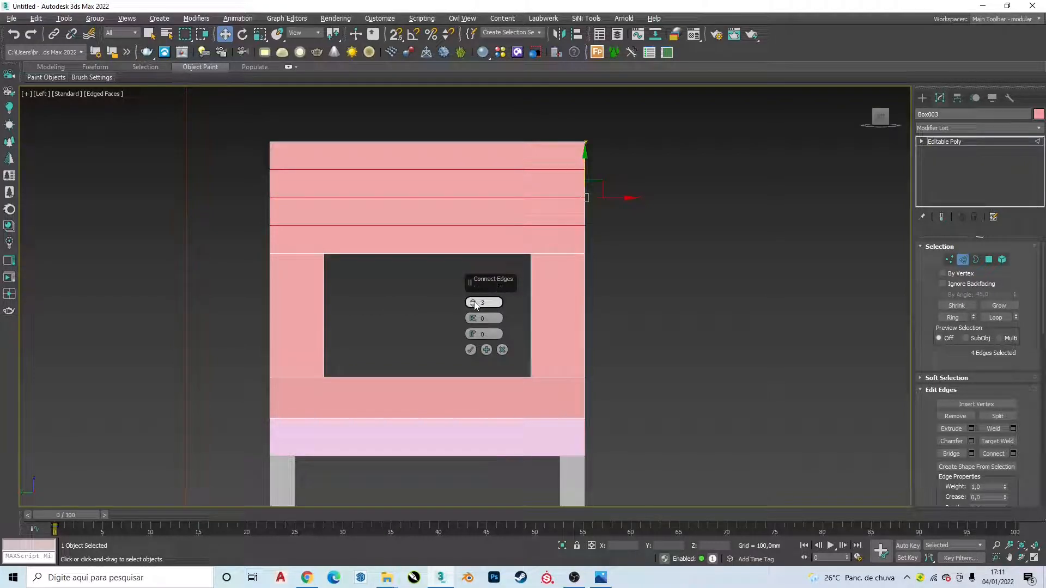
click(470, 351)
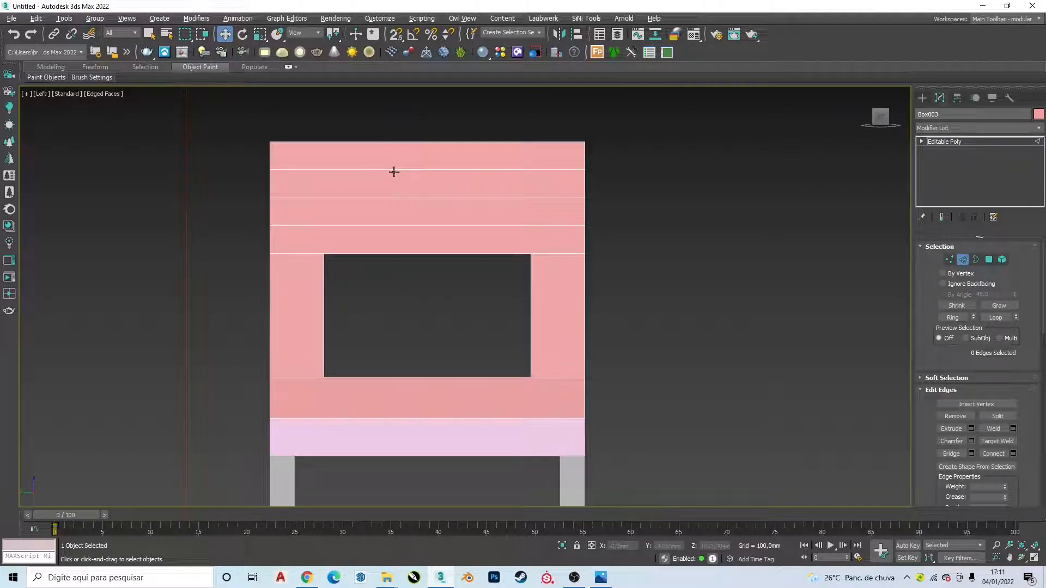
Connect the vertical edges on both sides of the opening with three segments.
drag(191, 289, 191, 290)
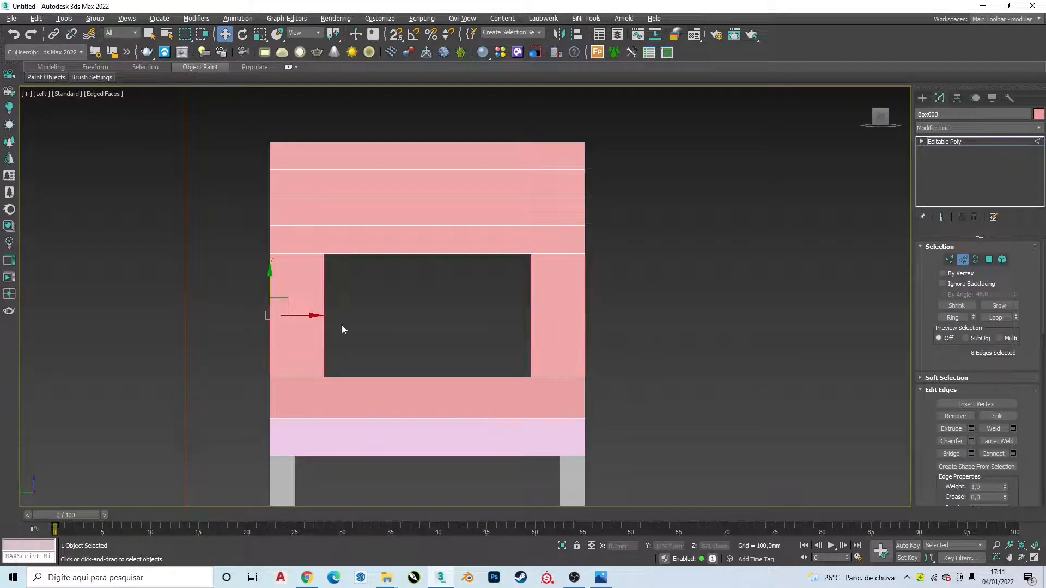
click(1005, 455)
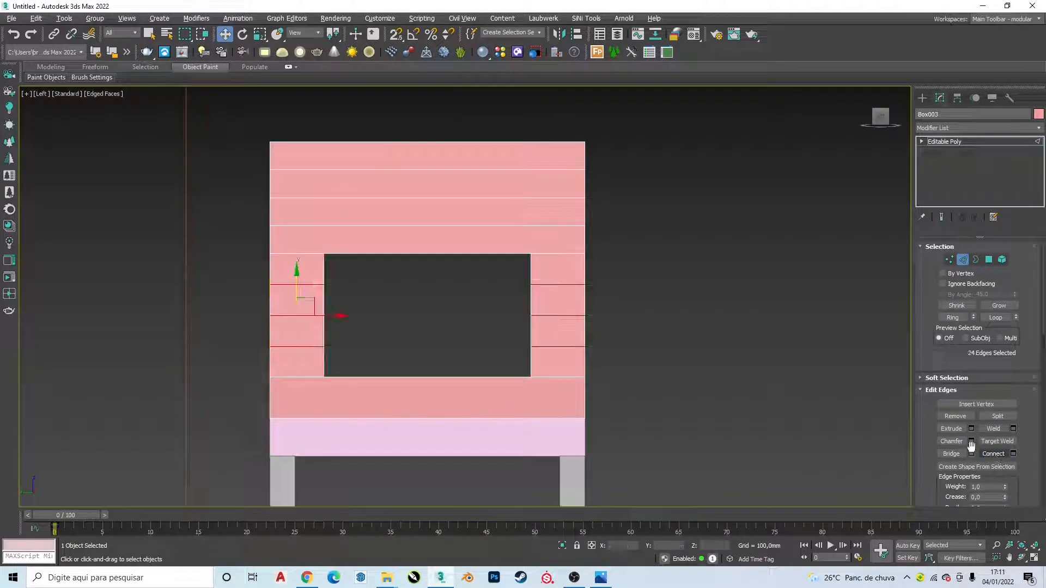
click(751, 331)
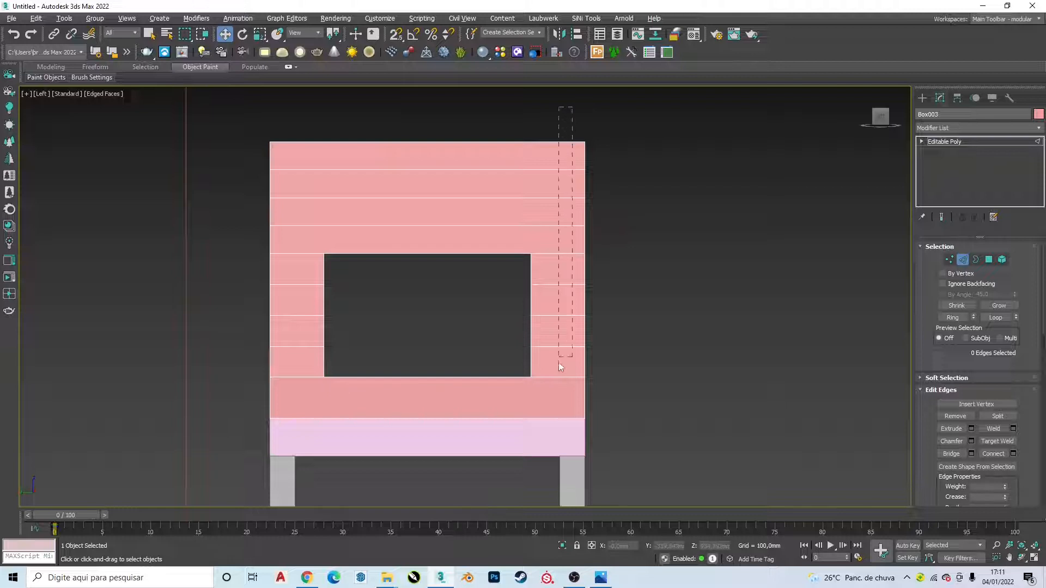
Start a slice plane on the seat and backrest mesh and rotate it to vertical with angle snapping on.
drag(559, 363, 555, 380)
click(646, 287)
scroll(1015, 447, down, 10)
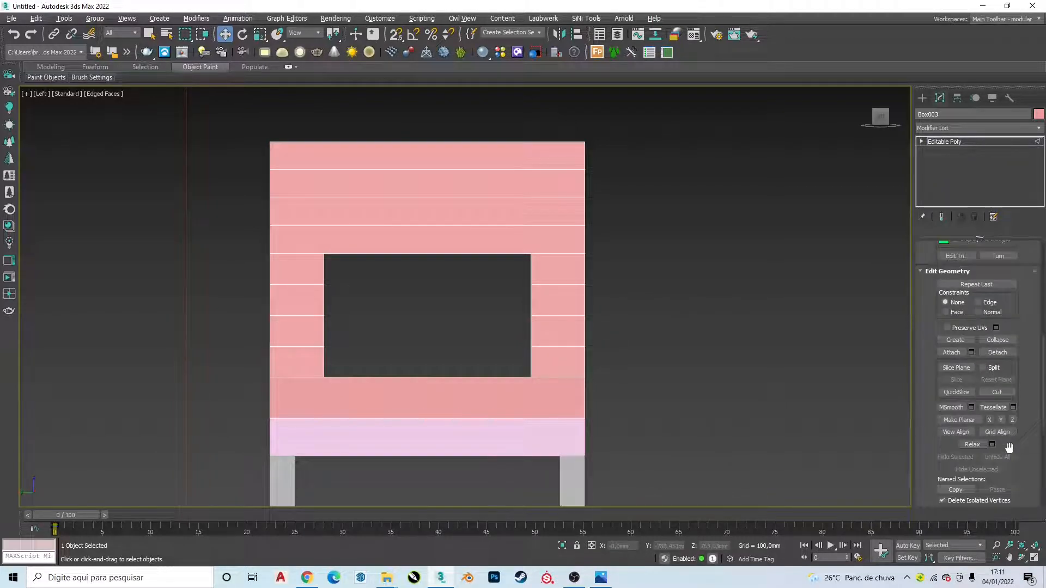
scroll(1008, 445, down, 4)
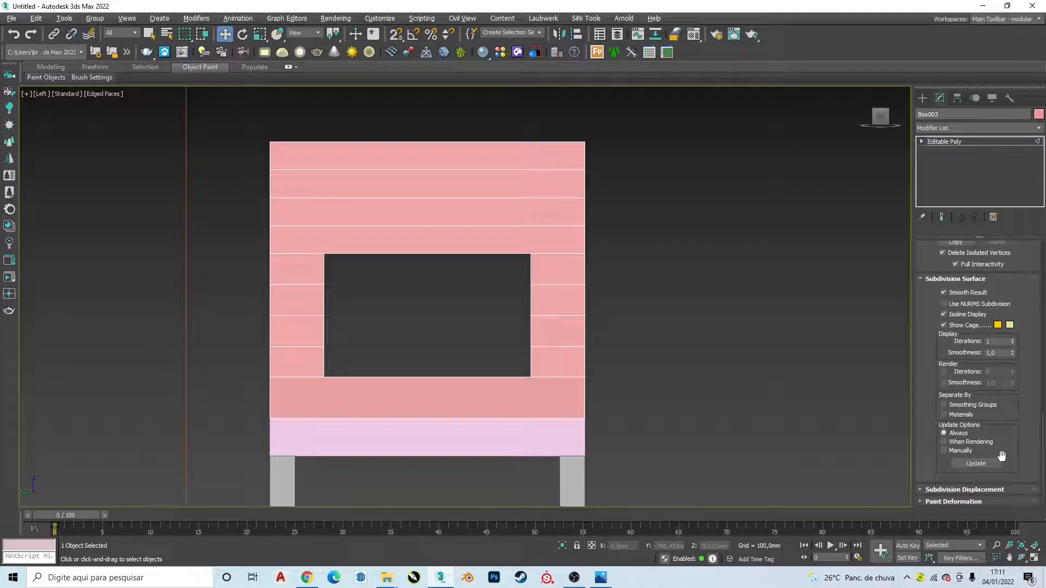
scroll(1002, 455, up, 6)
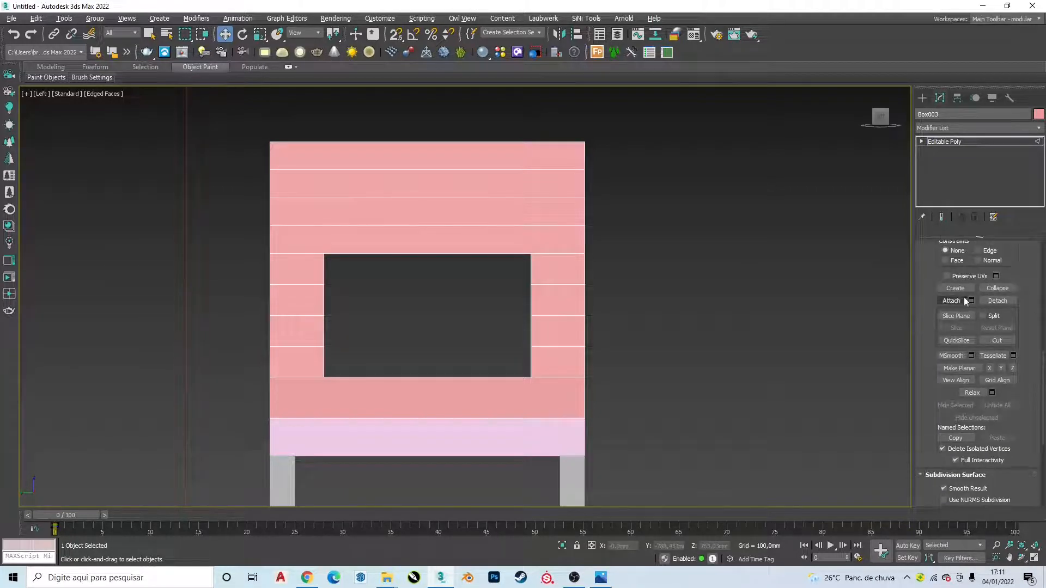
click(956, 316)
key(e)
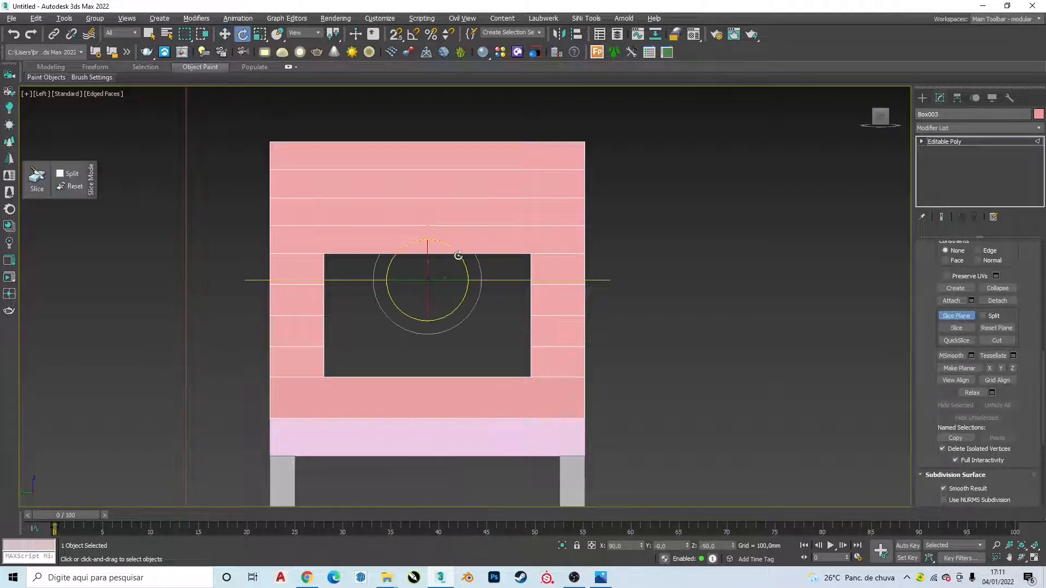
drag(458, 256, 486, 365)
right_click(486, 365)
click(409, 39)
drag(458, 254, 468, 315)
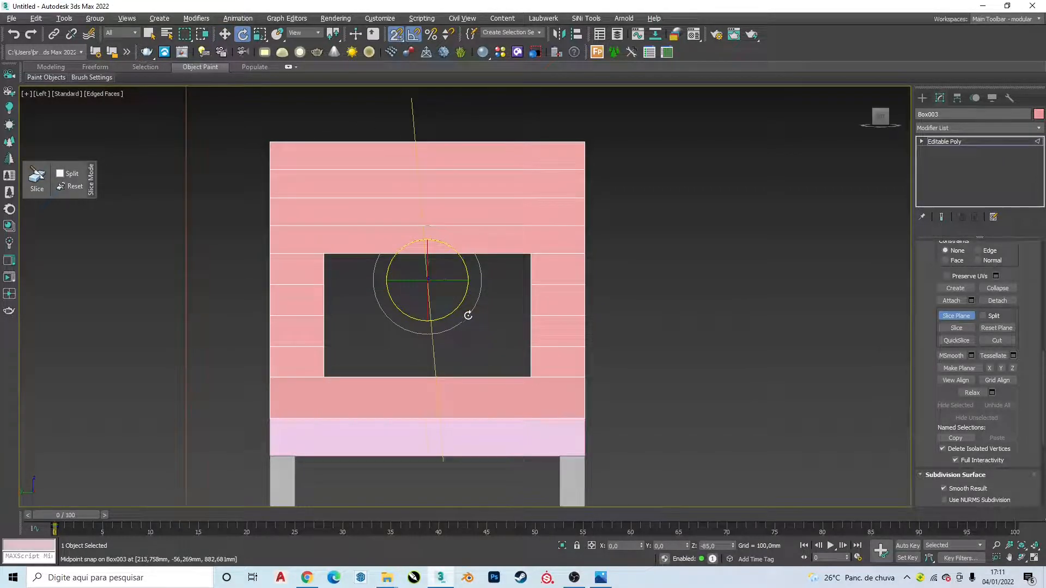
Snap the vertical slice plane to each side edge of the opening and slice the mesh there.
key(w)
drag(430, 277, 326, 254)
click(964, 328)
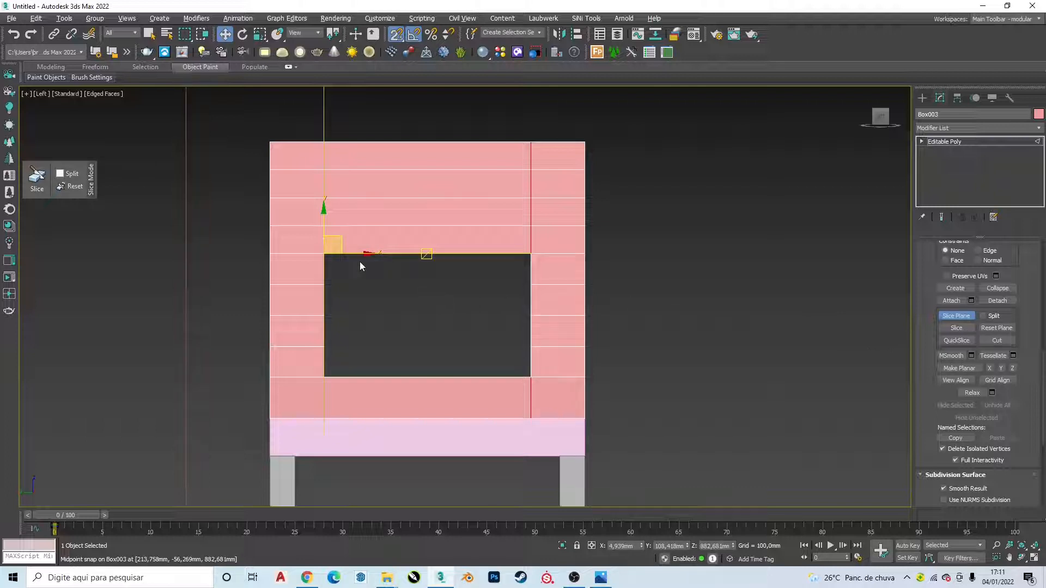
click(951, 317)
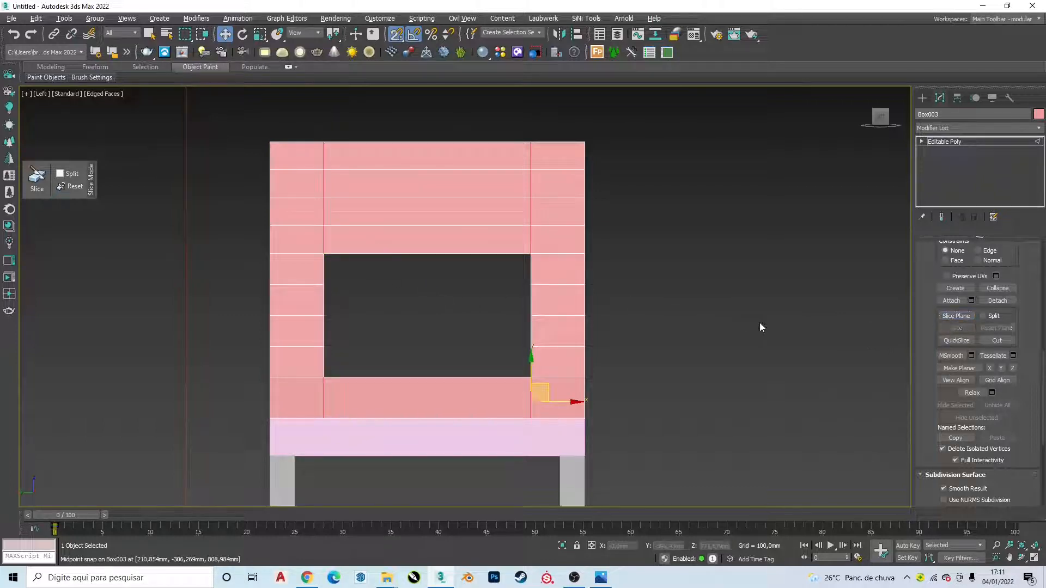
Connect the horizontal edges of the column to the right of the opening with one segment.
drag(571, 466, 562, 468)
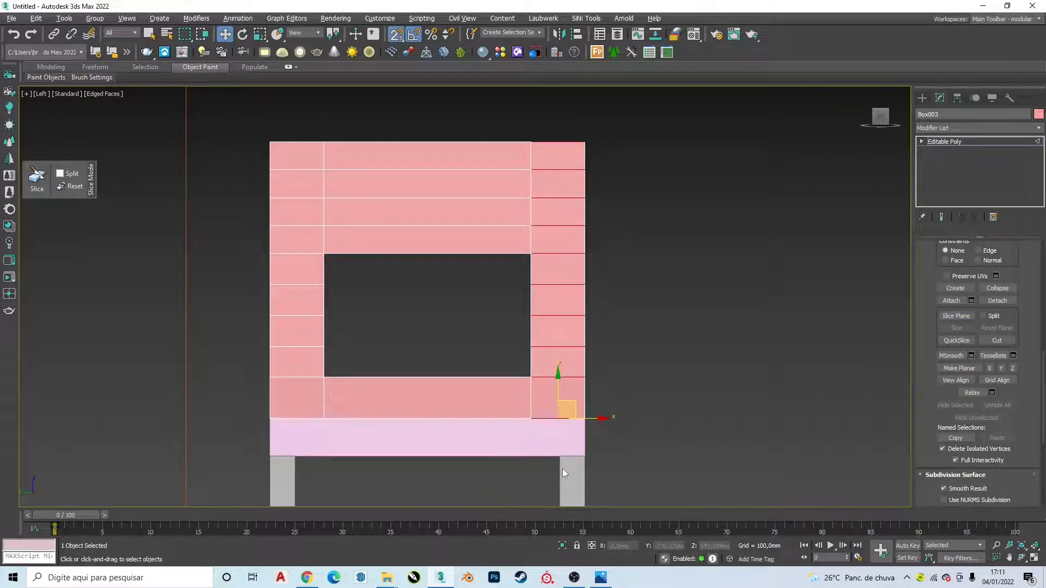
scroll(981, 257, up, 5)
scroll(980, 258, up, 5)
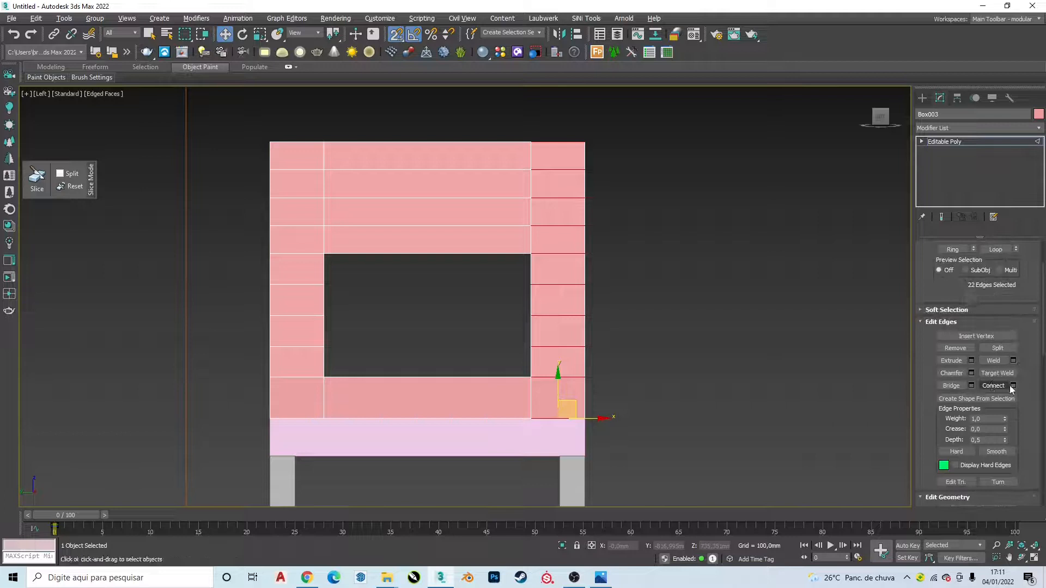
click(1012, 385)
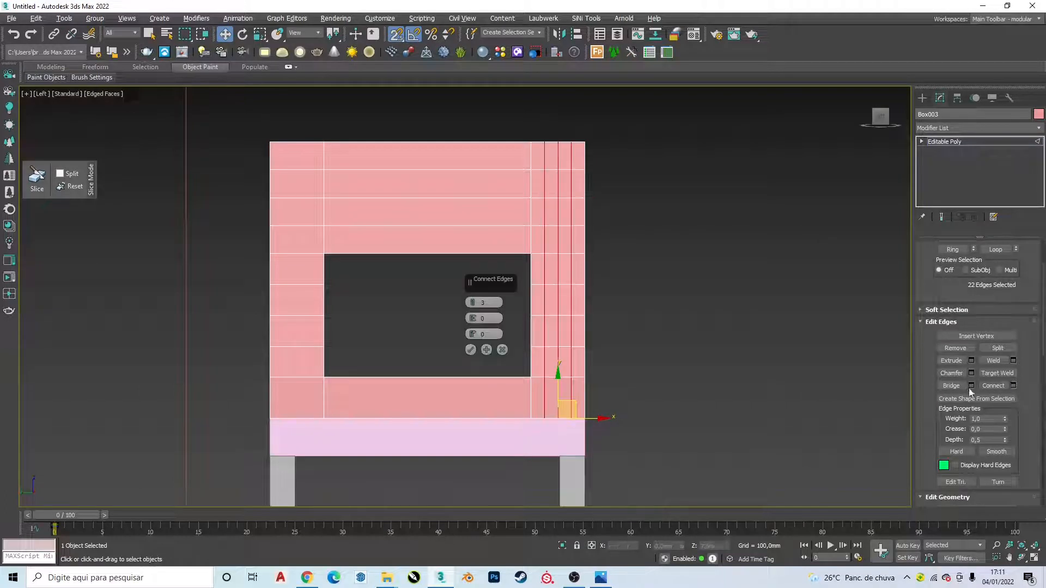
click(472, 304)
click(472, 305)
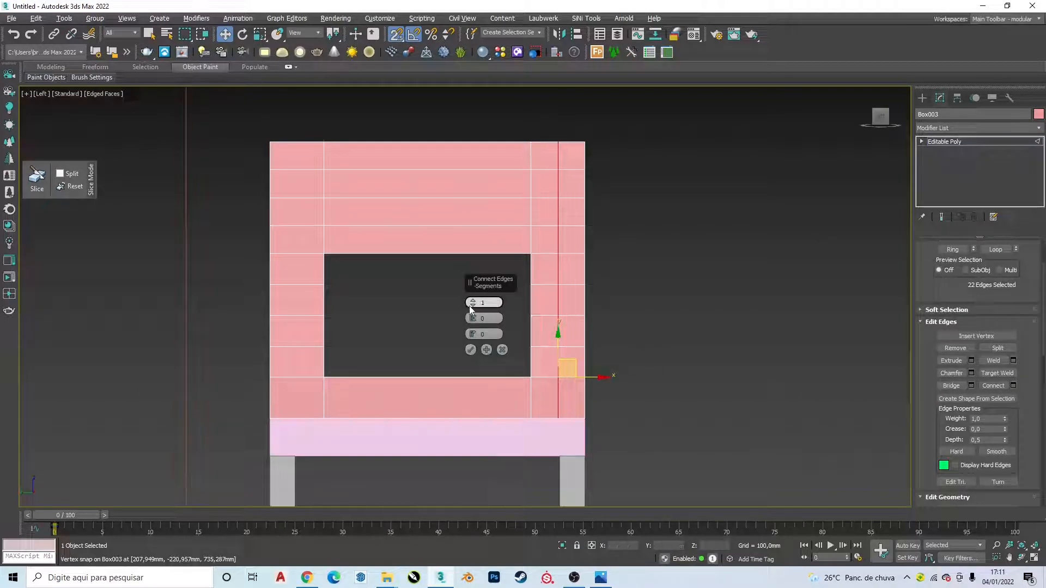
click(471, 350)
Connect the horizontal edges of the column to the left of the opening with one segment.
drag(297, 118, 271, 478)
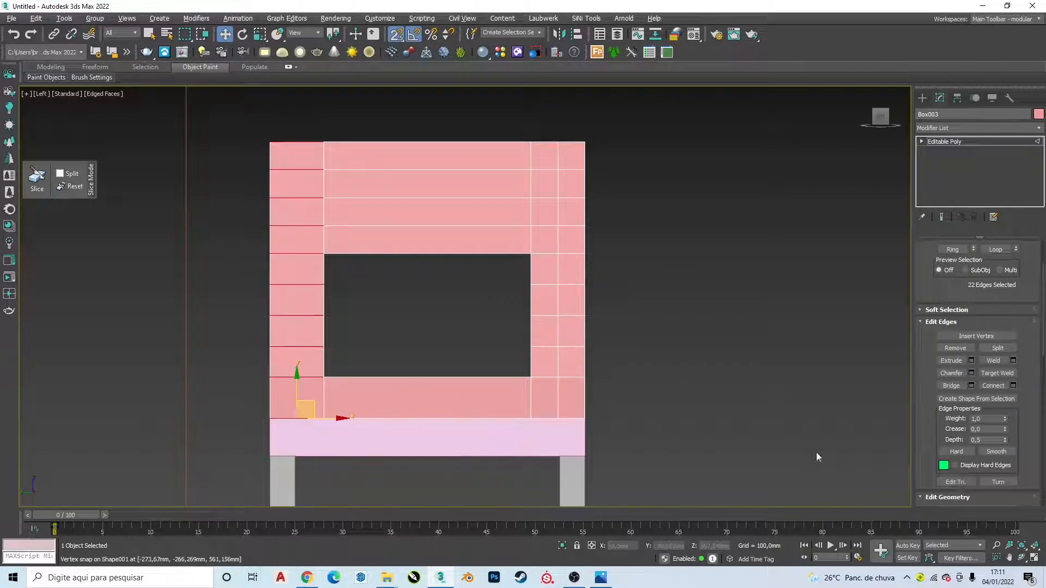
click(987, 384)
click(478, 336)
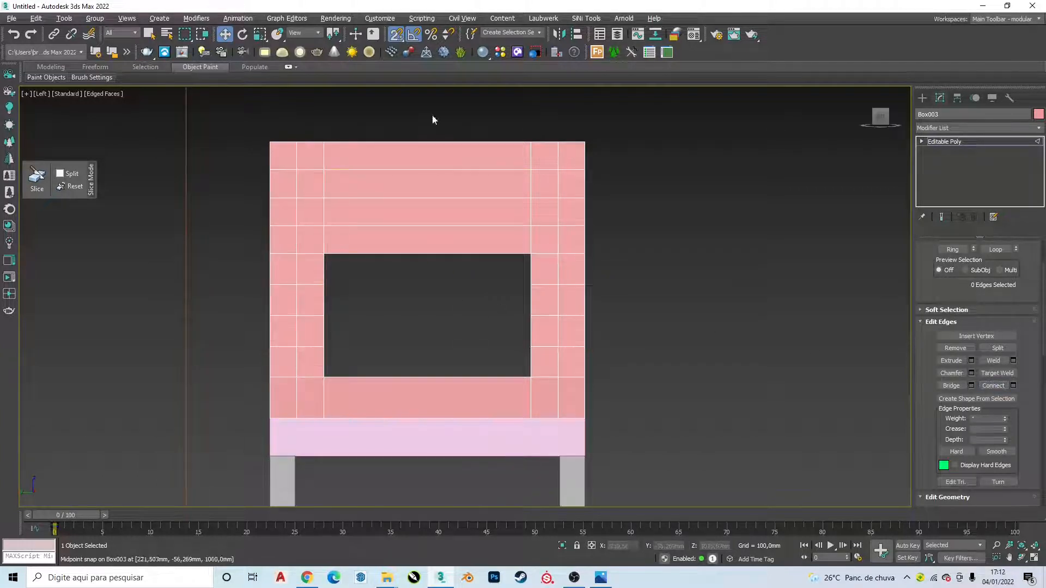
Connect the horizontal edges of the middle section above and below the opening with five segments, and view the mesh from the top.
drag(430, 510, 431, 511)
click(1000, 385)
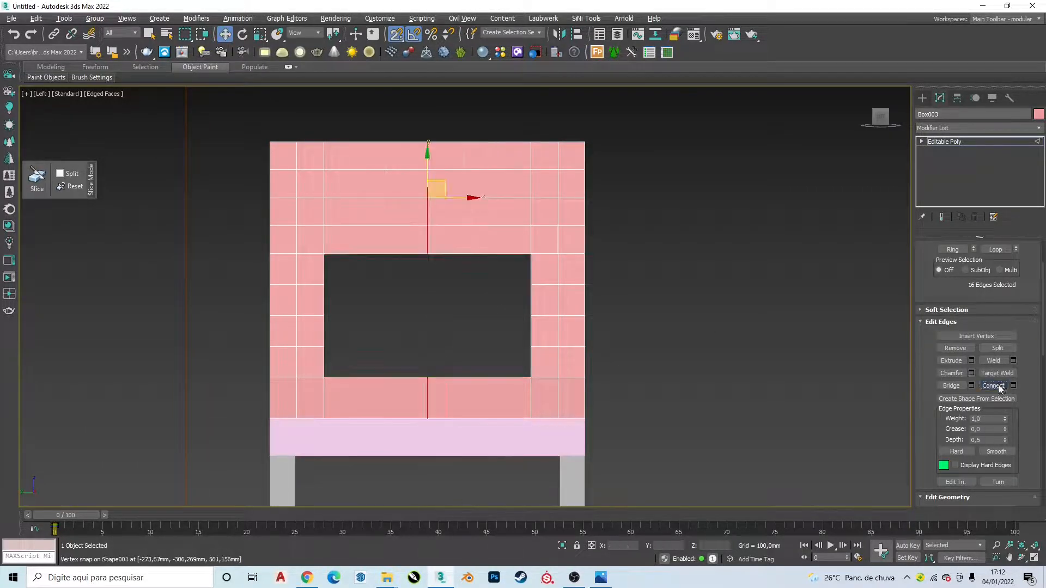
click(1012, 385)
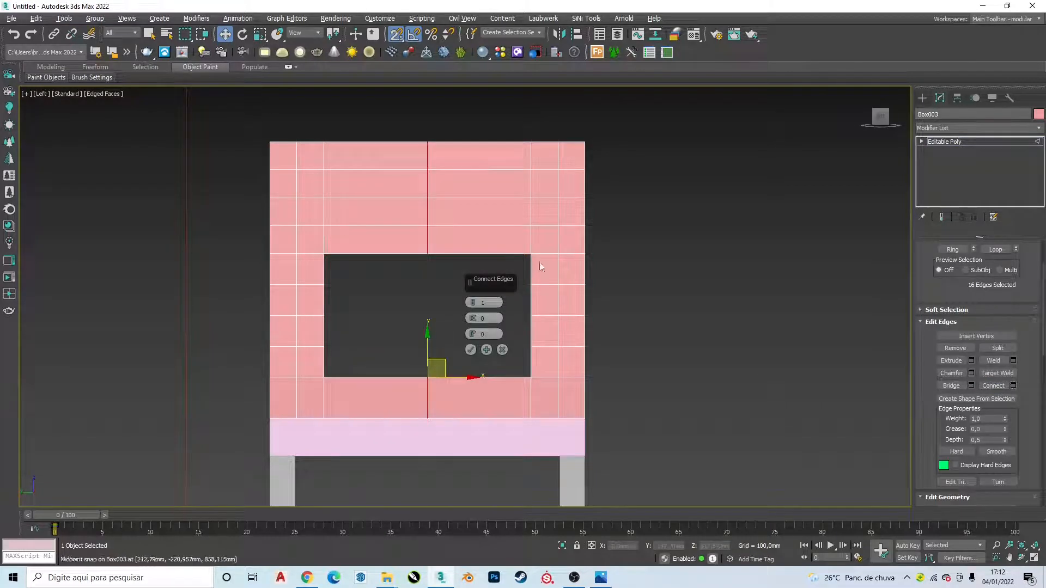
click(471, 302)
click(472, 301)
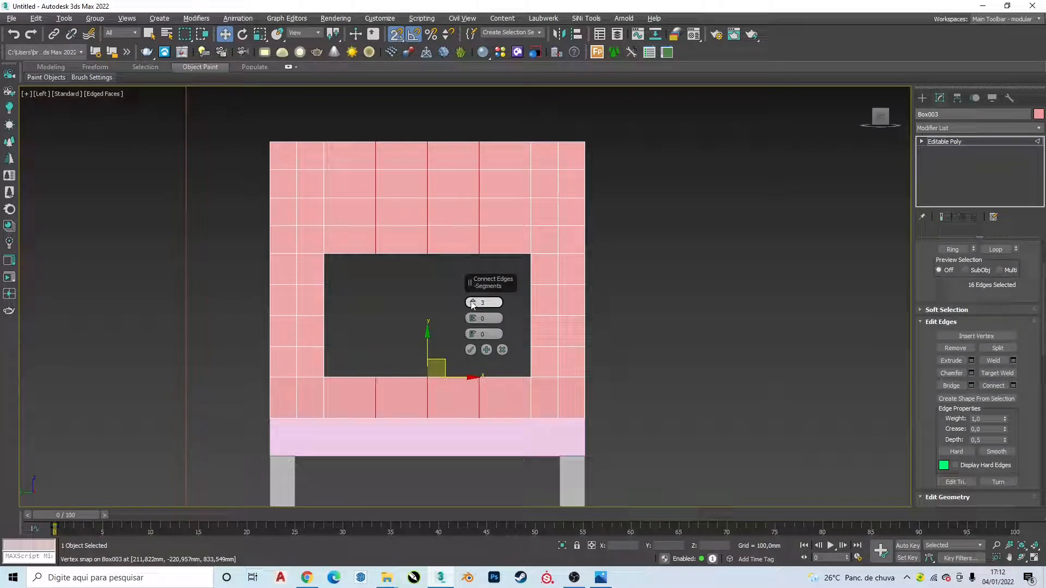
click(472, 301)
click(472, 301)
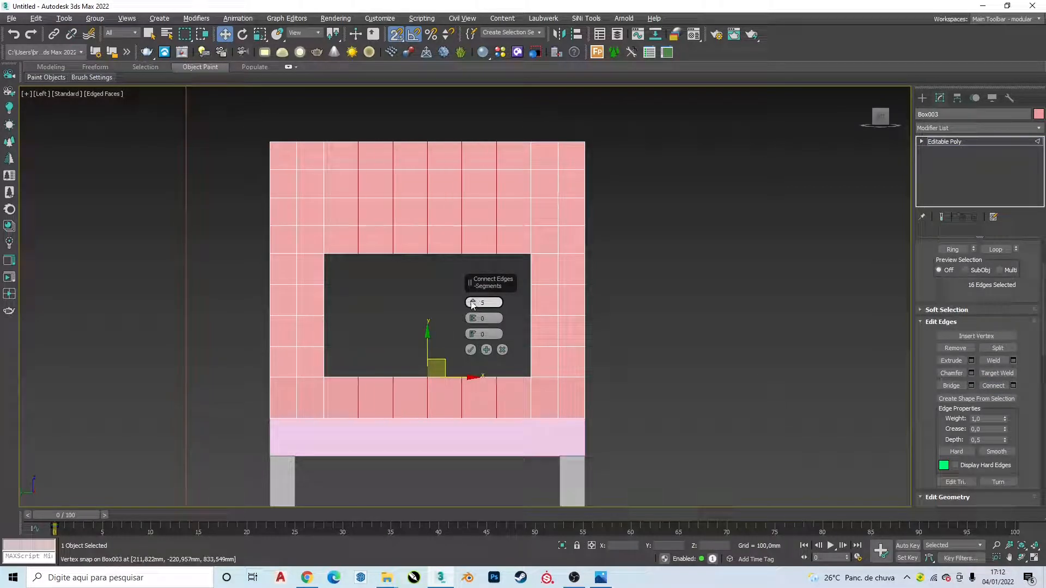
click(471, 349)
alt+middle_drag(472, 352, 474, 420)
key(t)
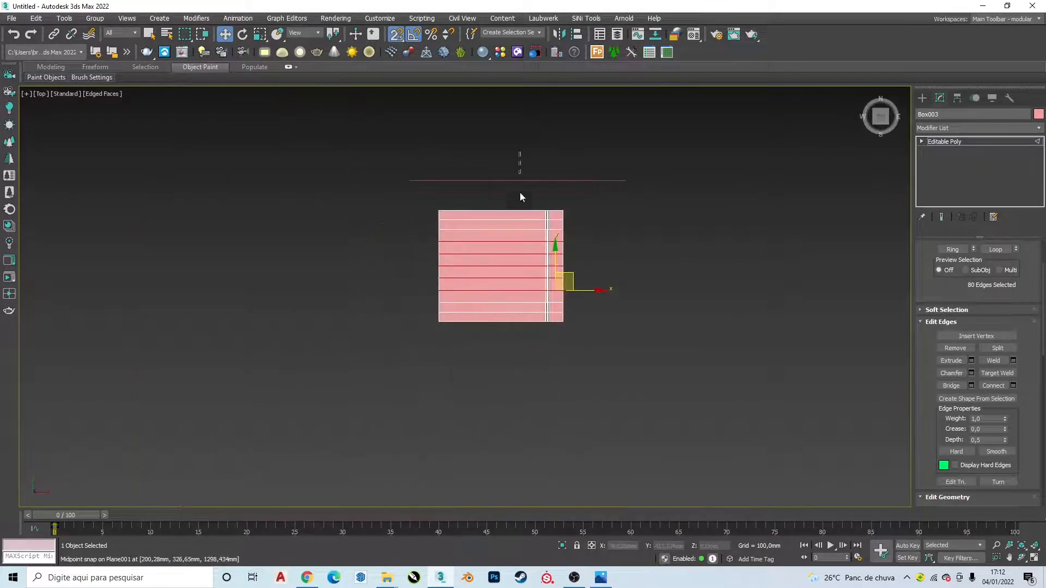
Connect the seat's front-to-back edges with seven segments, leaving the backrest edges out of the selection.
drag(520, 193, 487, 329)
alt+middle_drag(487, 328, 502, 282)
scroll(503, 282, up, 3)
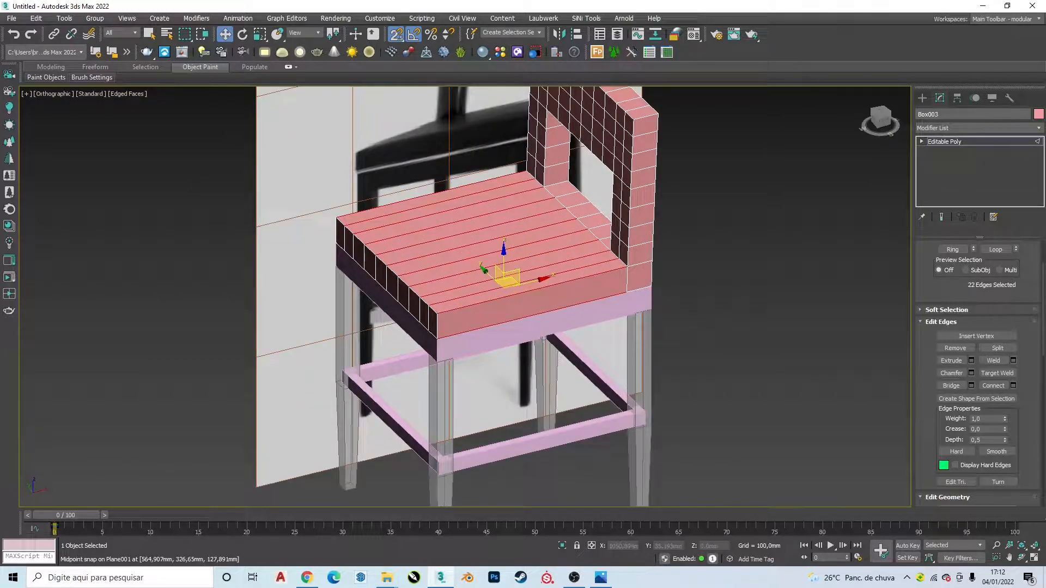
click(1013, 386)
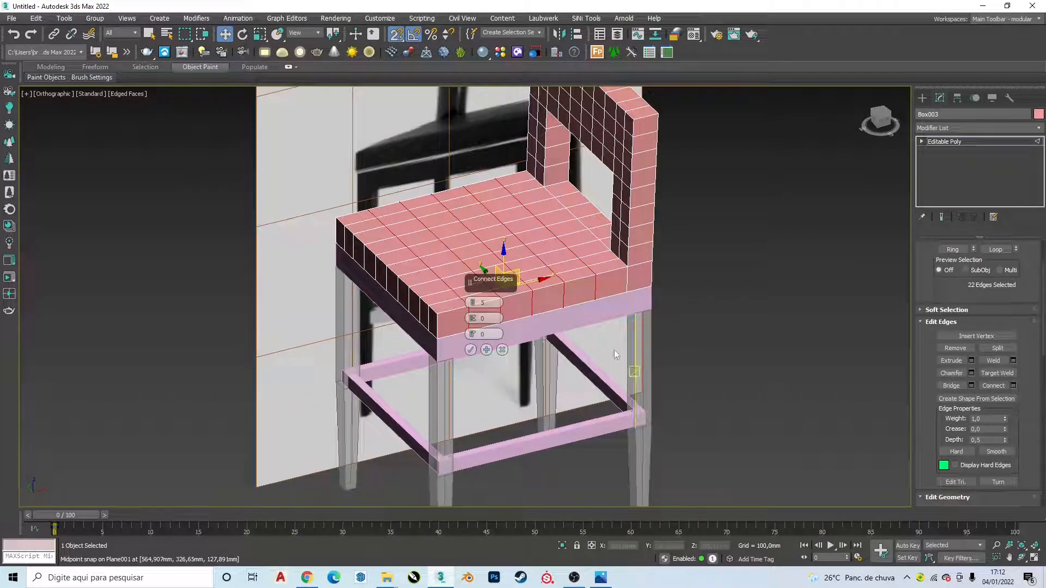
click(473, 301)
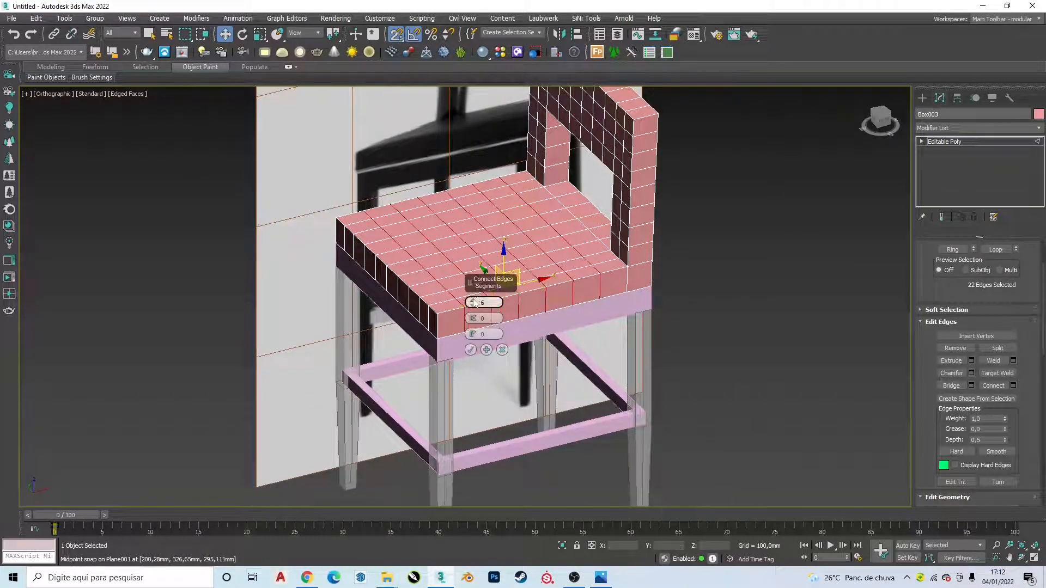
click(474, 301)
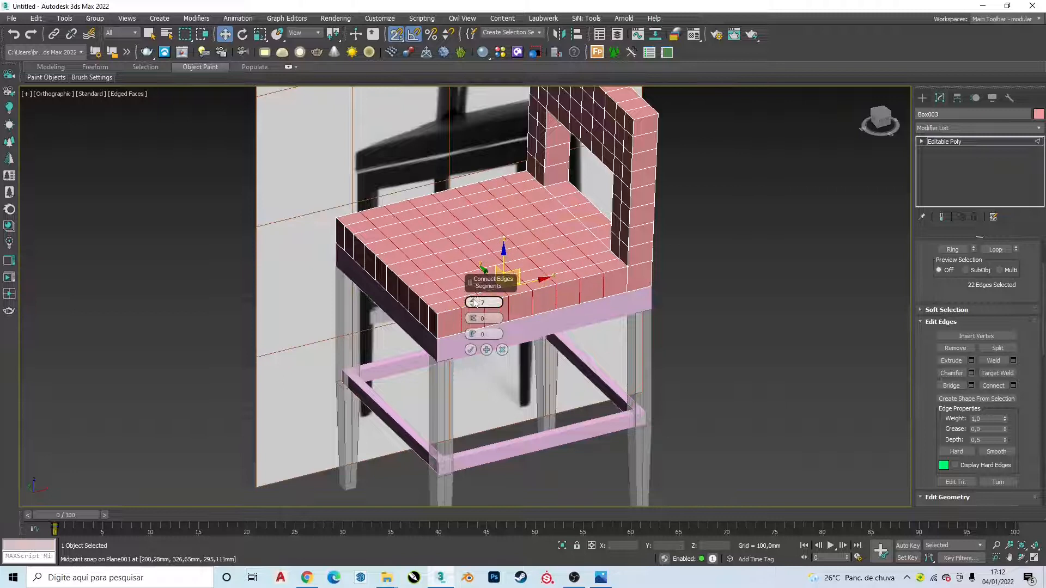
click(471, 349)
In the front view, select the vertical edges around the seat's thickness and connect them with one segment.
key(f)
scroll(419, 322, up, 5)
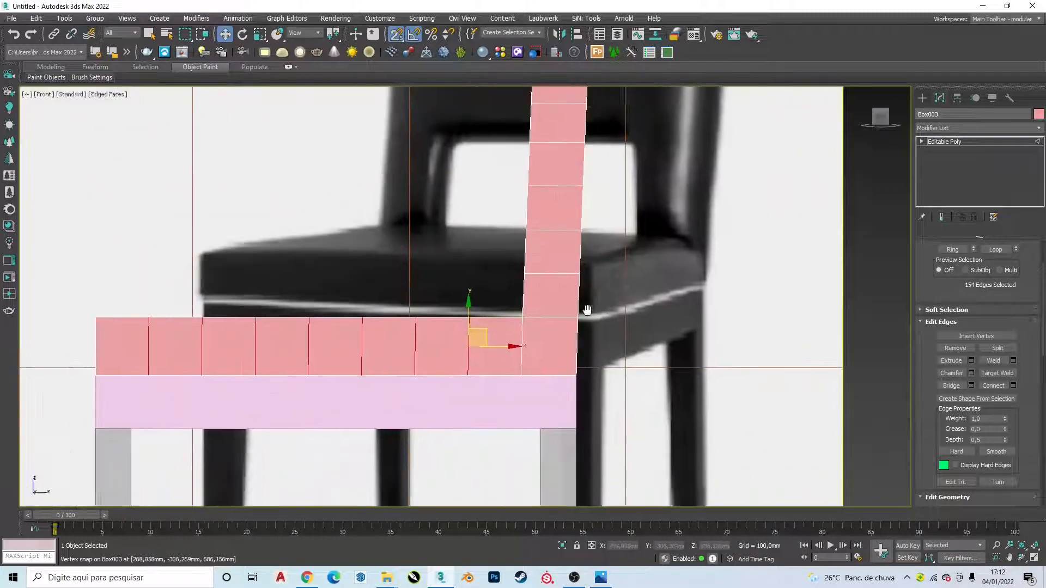
drag(63, 309, 63, 309)
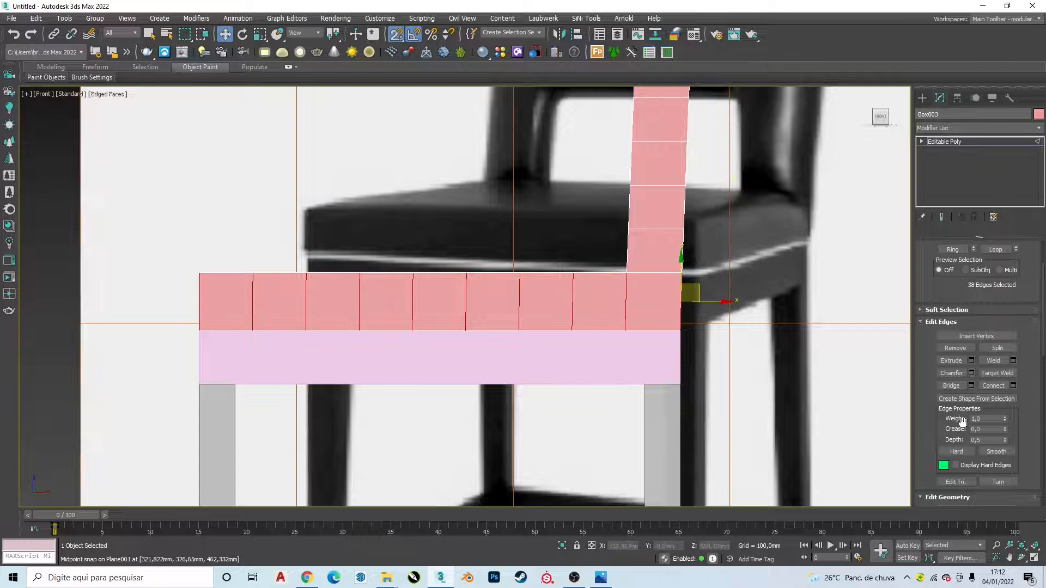
click(1014, 387)
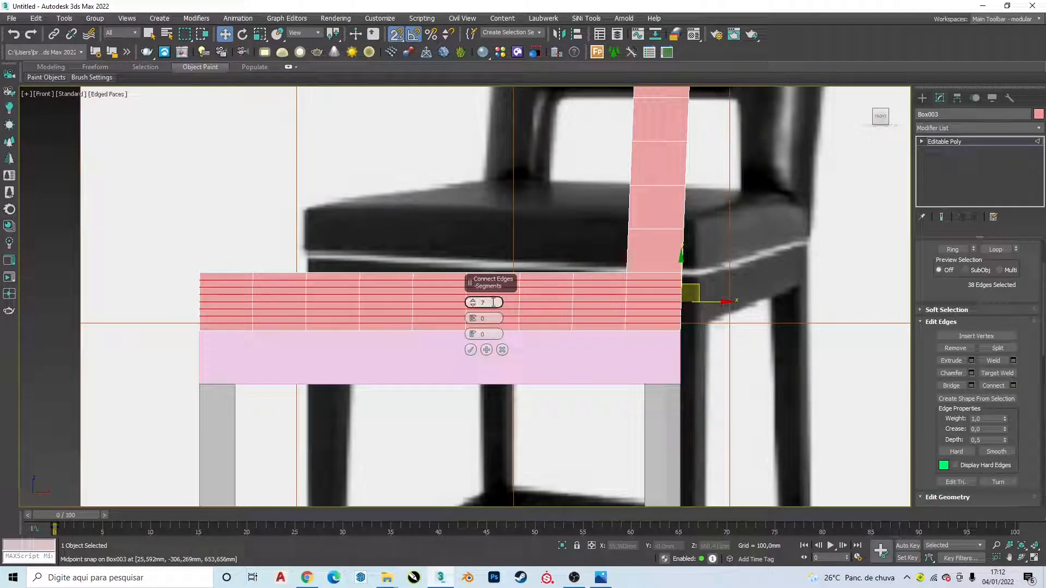
text(2)
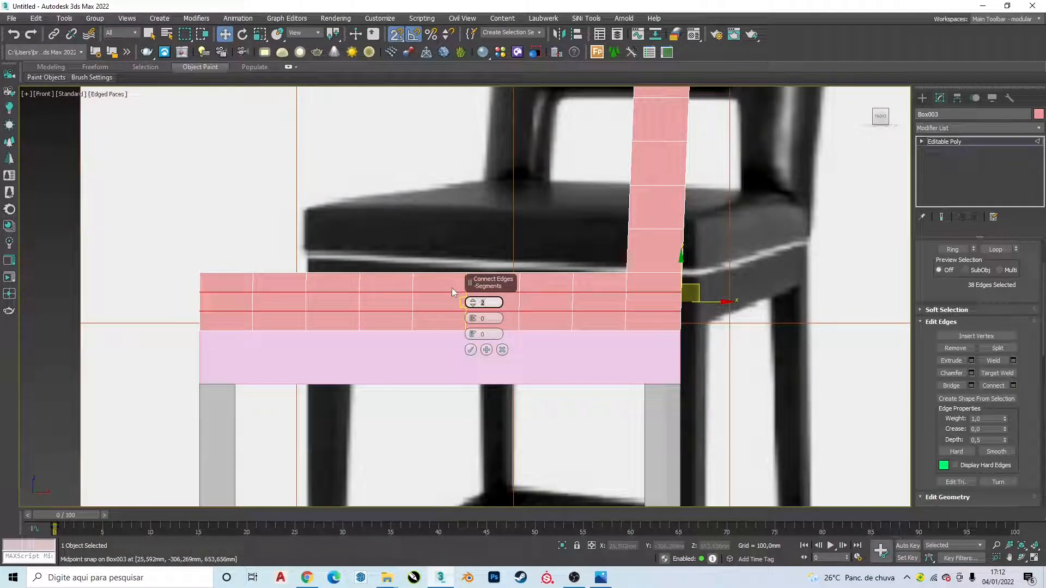
text(1)
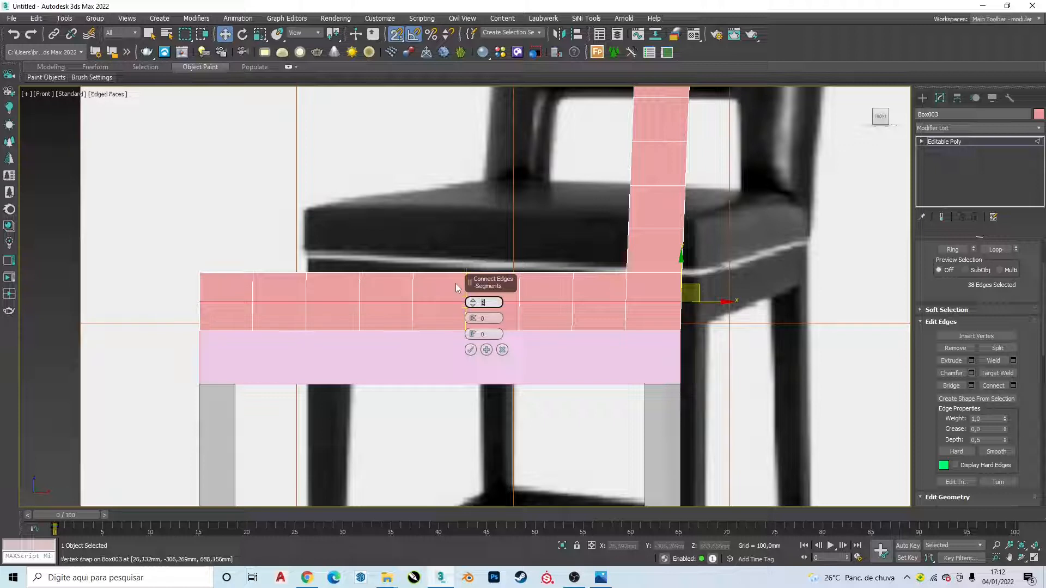
click(471, 349)
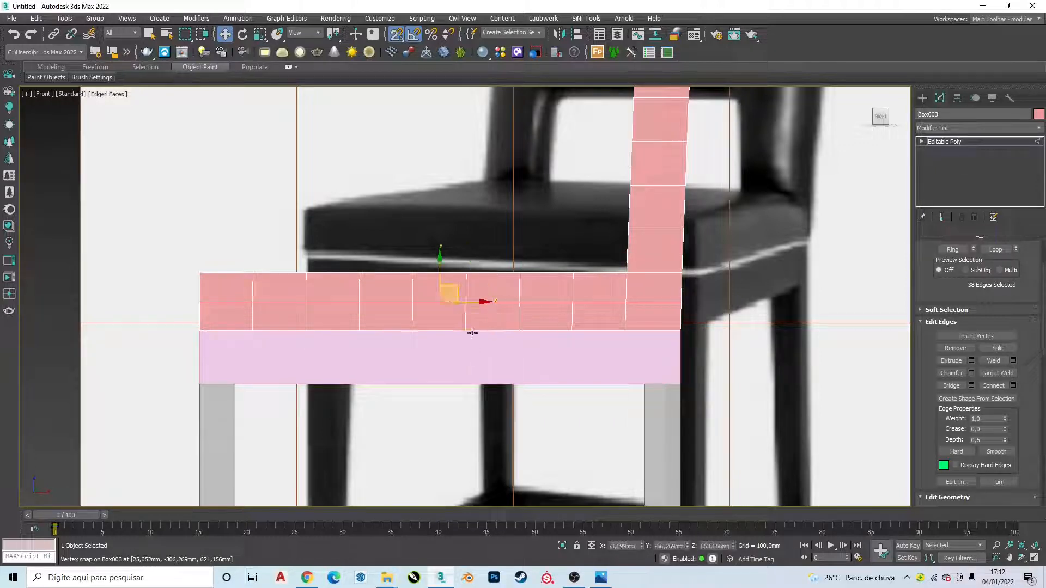
Undo the one-segment connection and connect the same vertical seat edges with two segments.
key(ctrl+z)
click(1012, 385)
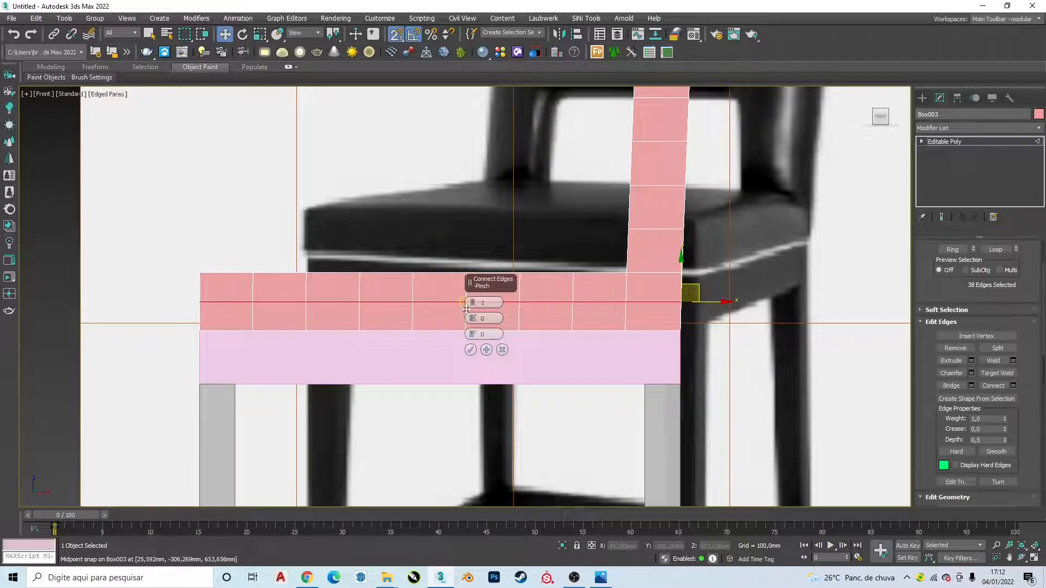
click(472, 300)
click(471, 351)
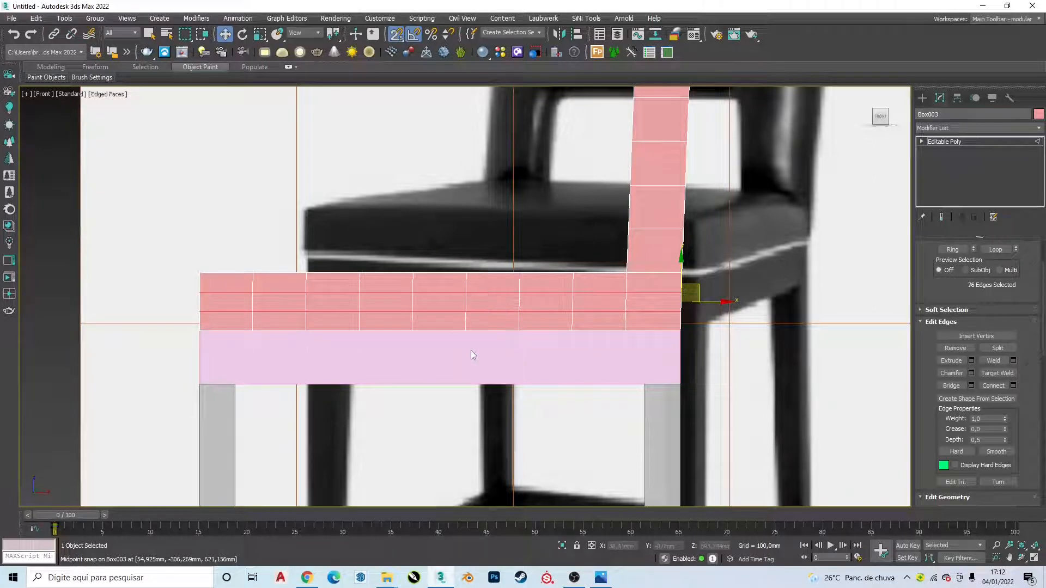
click(791, 305)
Leave edge editing and apply a TurboSmooth modifier to the whole seat and backrest object.
scroll(648, 314, down, 5)
alt+middle_drag(633, 314, 693, 351)
scroll(626, 296, up, 8)
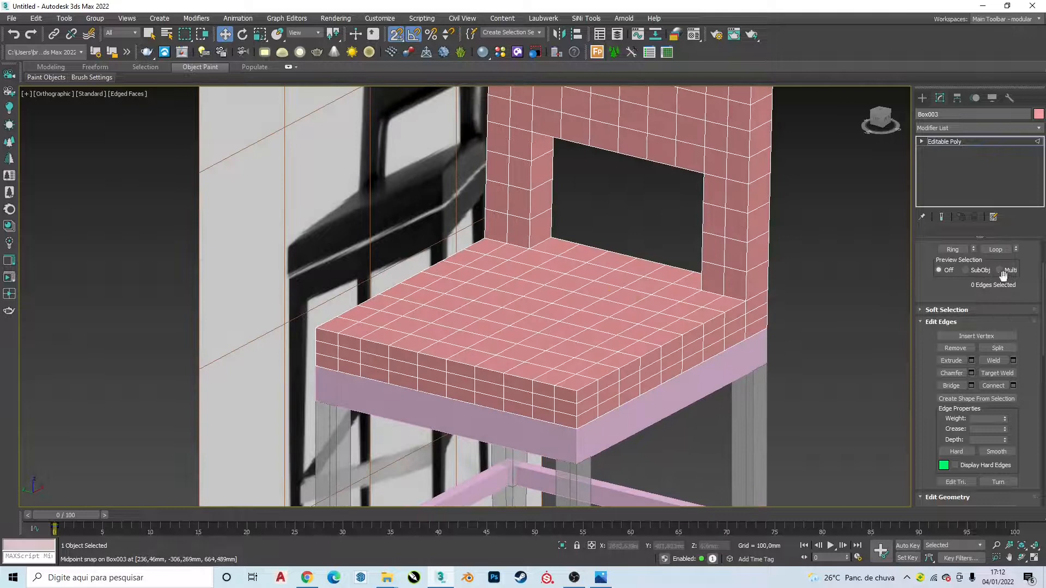
scroll(1033, 283, up, 2)
click(967, 258)
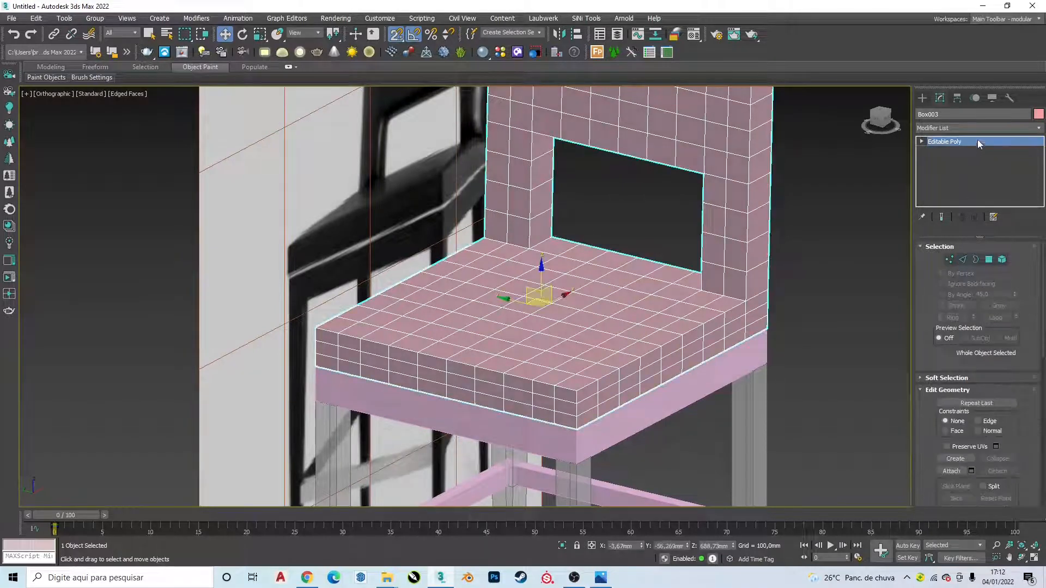
click(969, 128)
text(t)
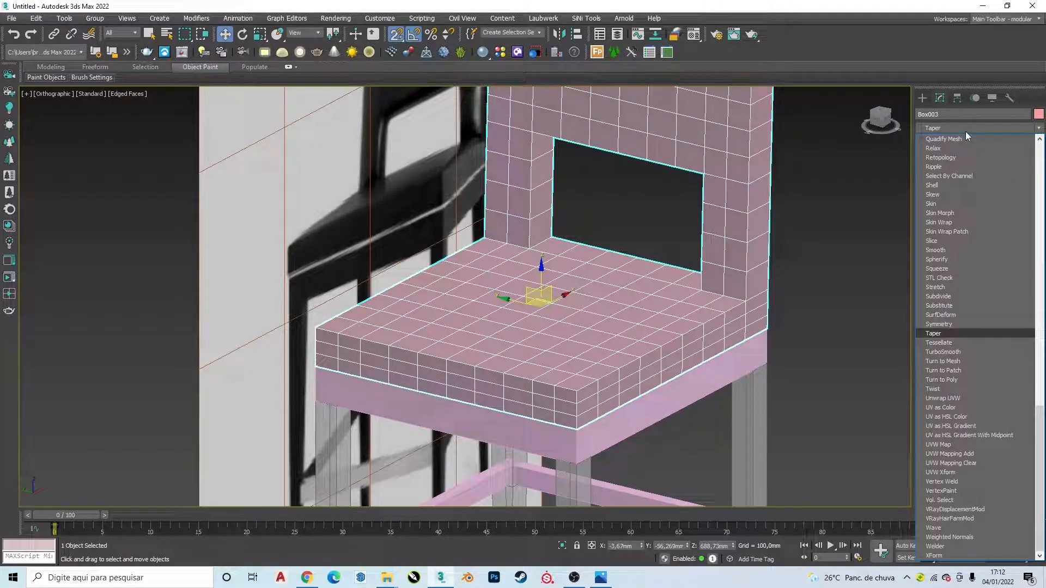
key(Down)
key(Down)
key(Return)
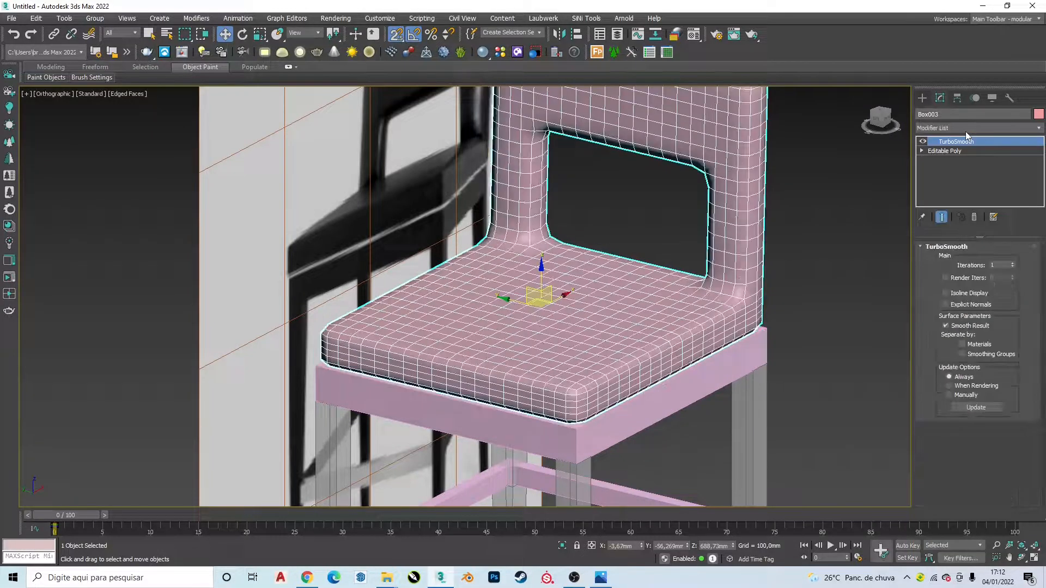
Set the TurboSmooth iterations of the seat and backrest to 2.
click(835, 204)
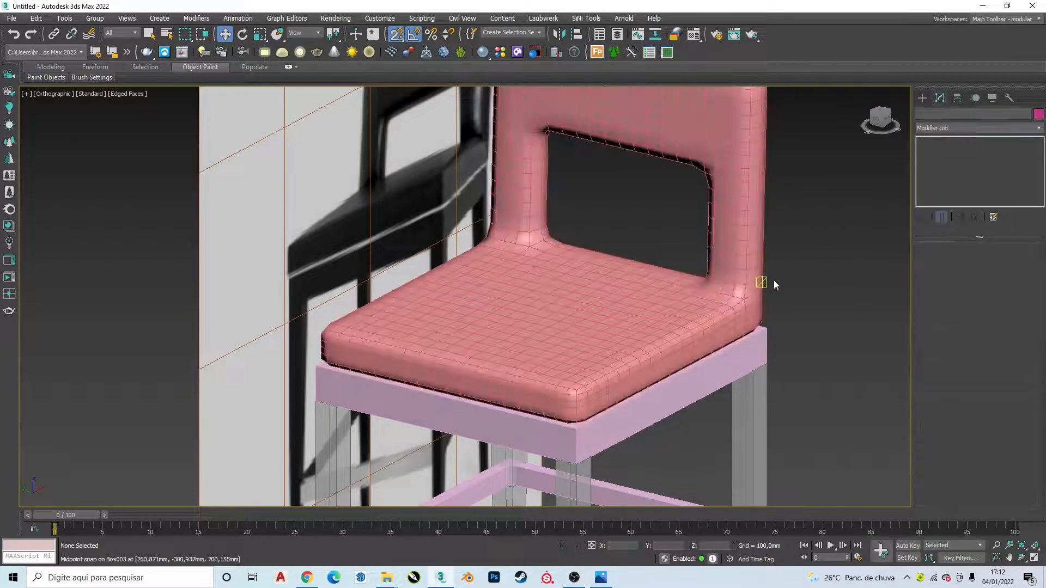
click(522, 331)
click(1012, 264)
click(828, 276)
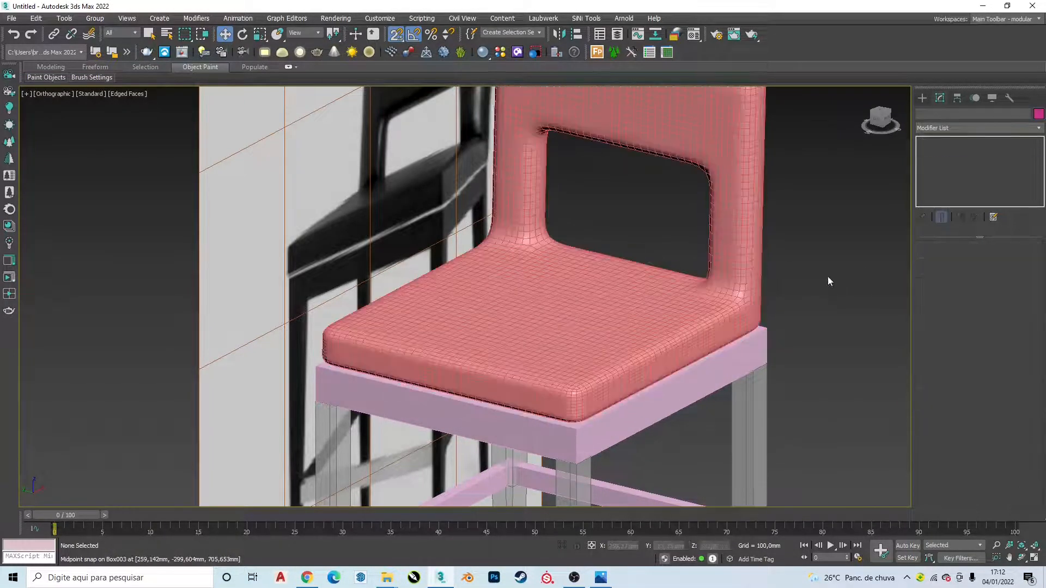
Switch to the Photos app to examine the seat and backrest joint in the rear-view photo, and return to 3ds Max.
scroll(678, 258, down, 2)
click(498, 190)
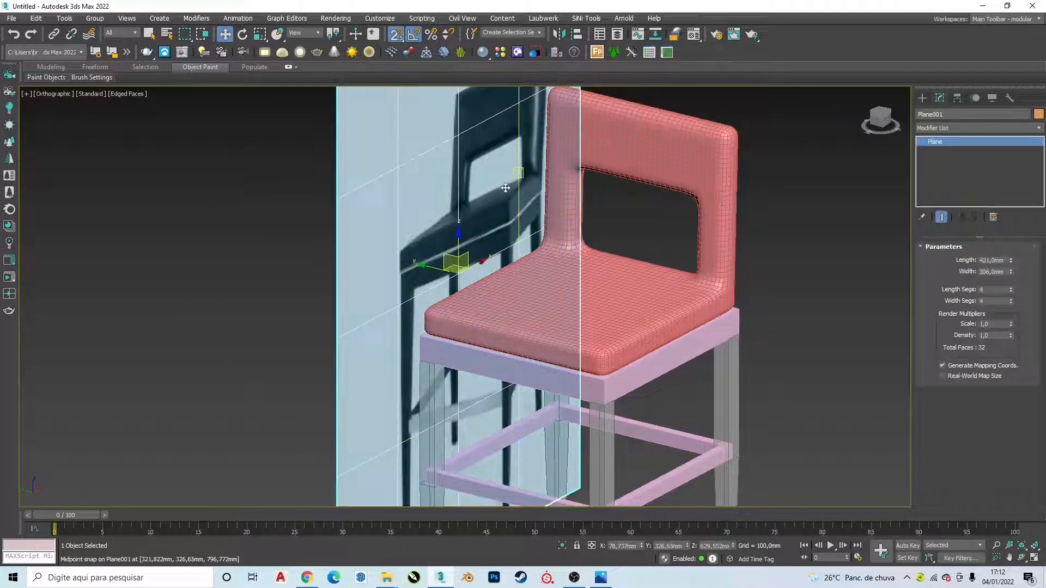
key(alt+Tab)
click(503, 205)
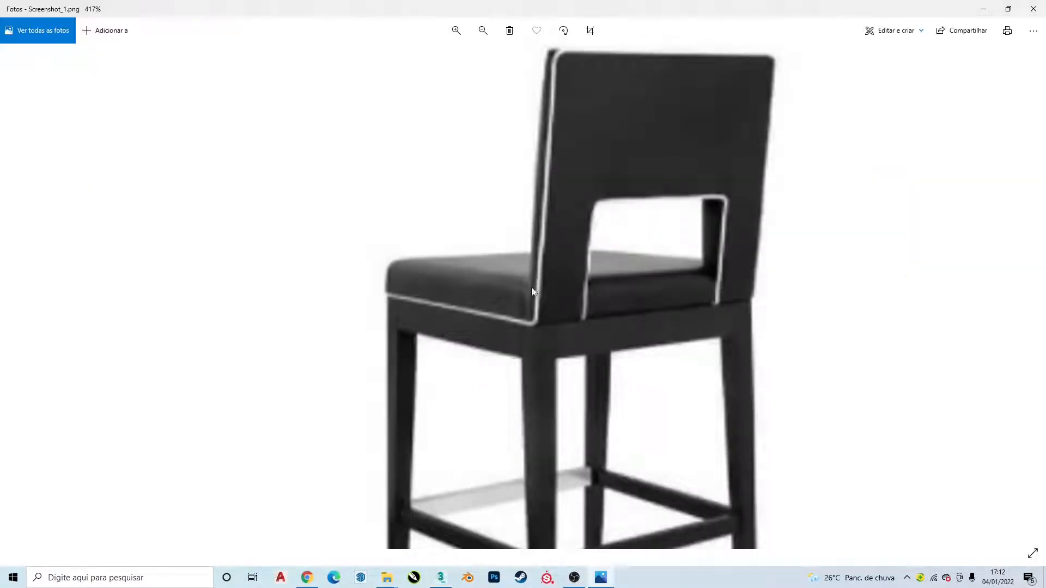
key(alt+Tab)
In the Editable Poly below TurboSmooth, select the complete edge loop where the backrest meets the seat, including across the opening.
click(712, 286)
click(947, 153)
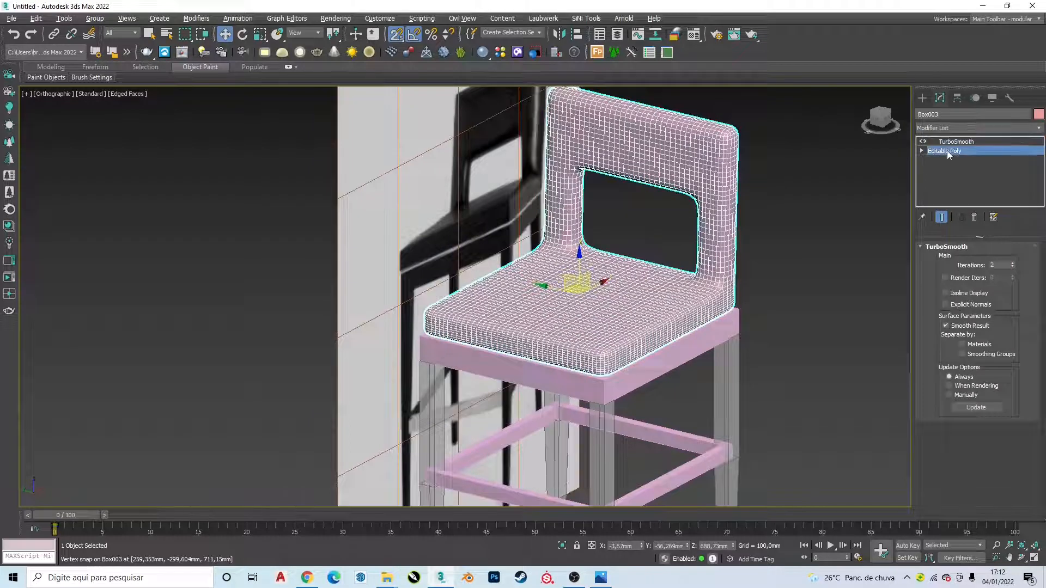
scroll(737, 281, up, 2)
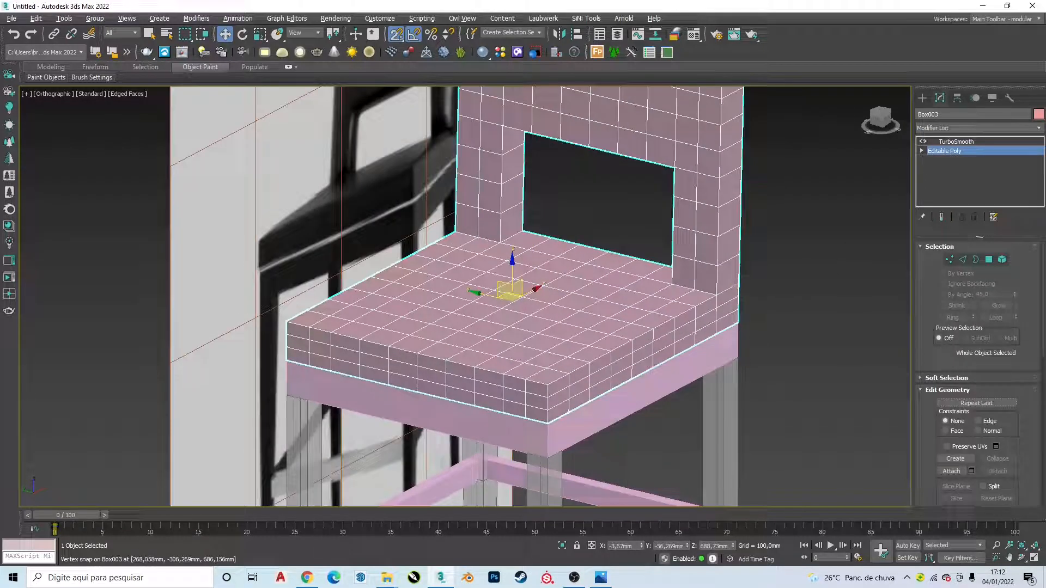
click(965, 262)
double_click(704, 293)
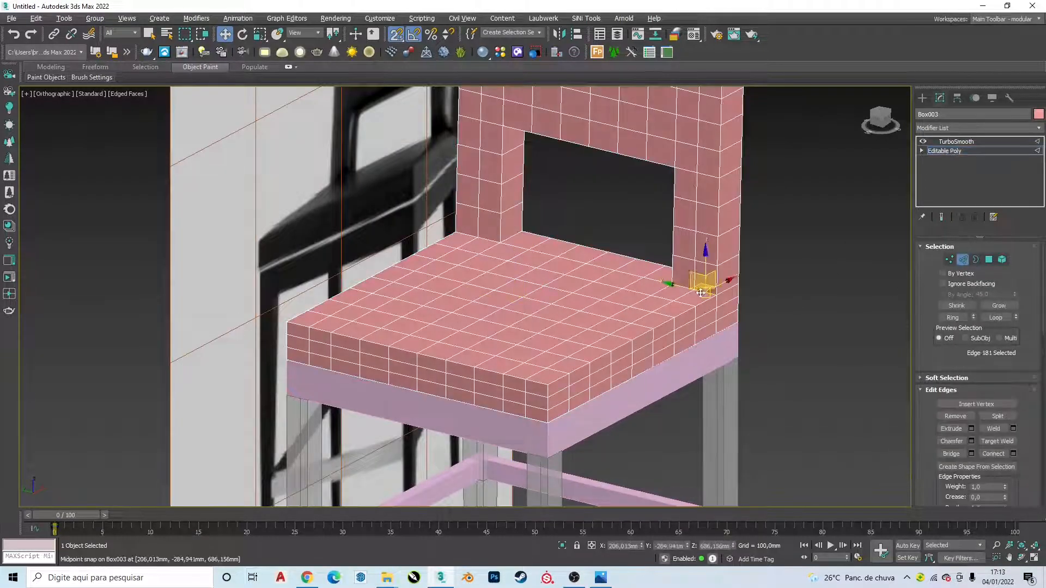
scroll(736, 306, up, 2)
double_click(599, 263)
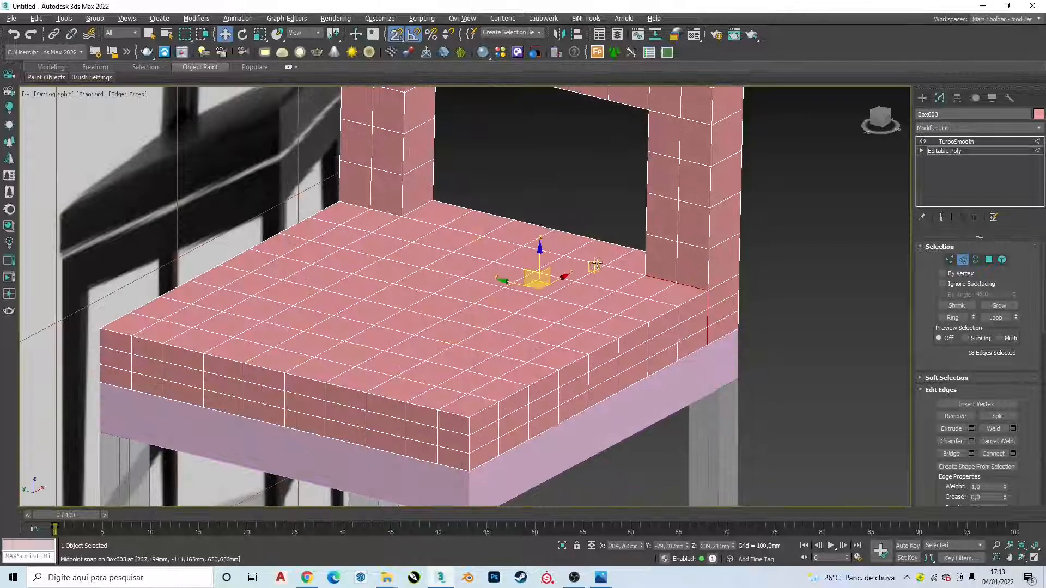
ctrl+double_click(379, 214)
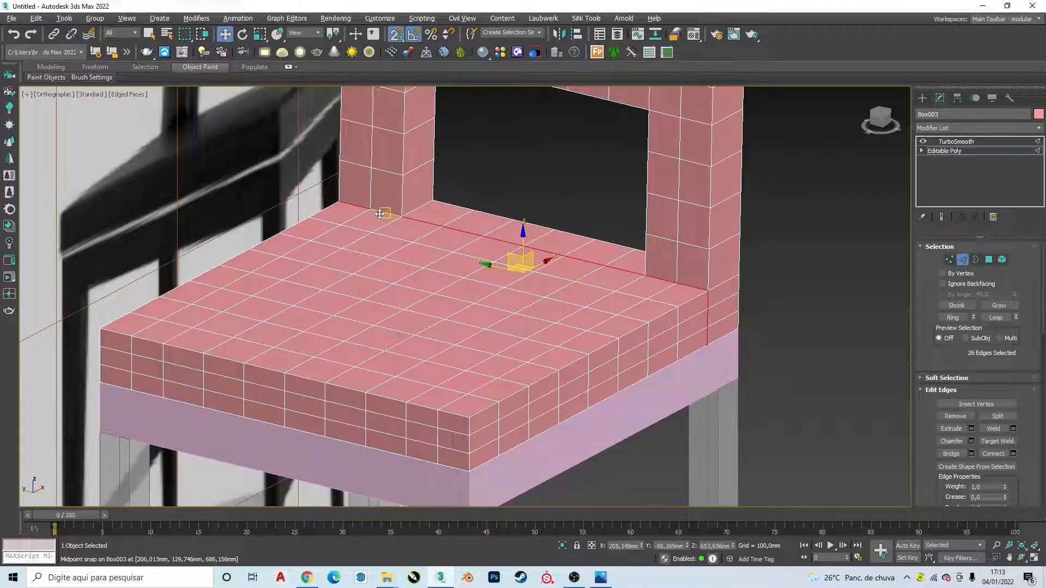
Isolate the seat and backrest object and inspect the selected edge loop from below and behind.
scroll(406, 201, down, 2)
alt+middle_drag(415, 211, 384, 166)
click(562, 546)
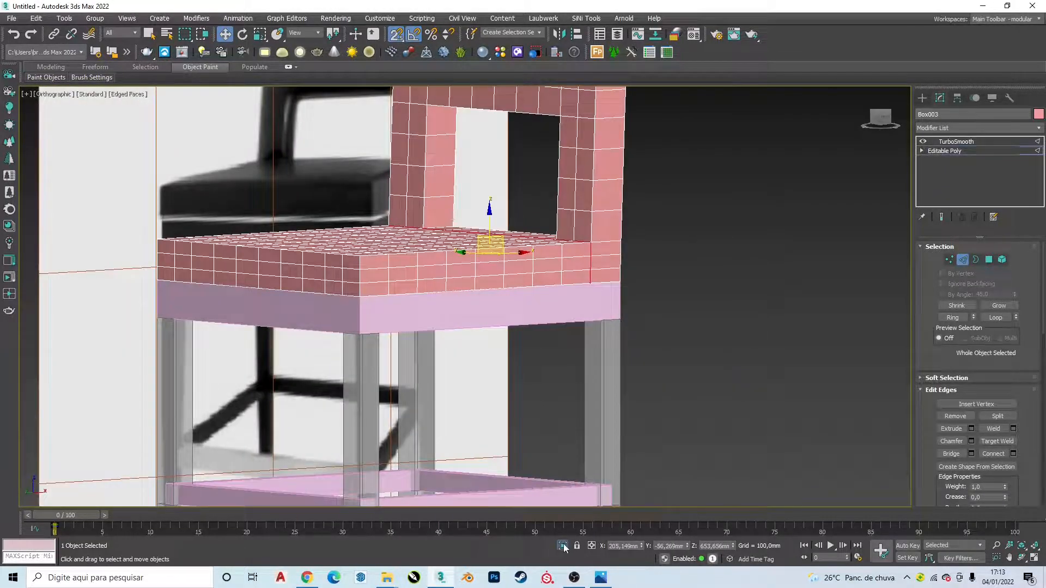
alt+middle_drag(571, 406, 656, 337)
scroll(611, 322, down, 3)
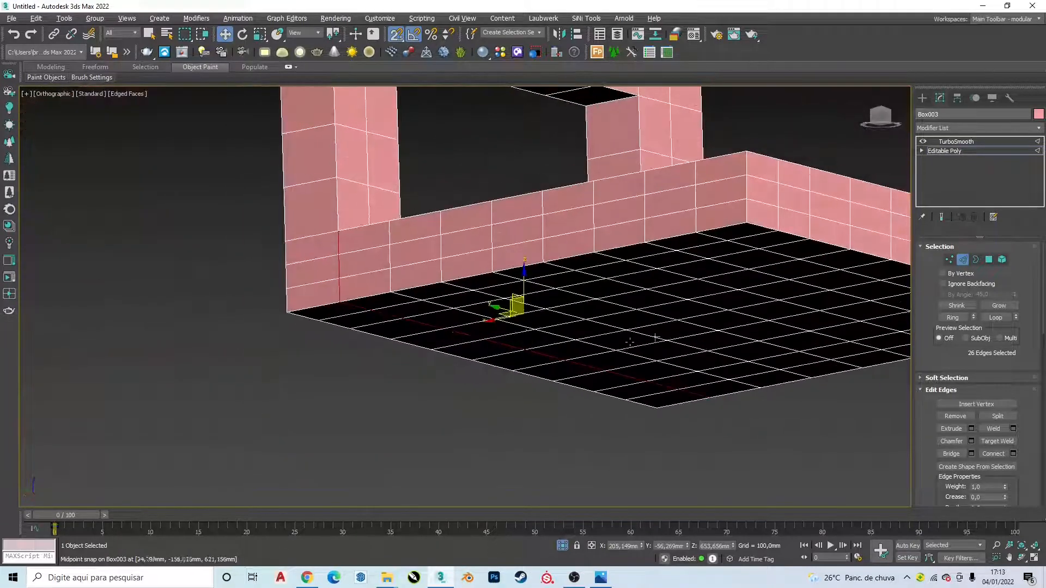
alt+middle_drag(452, 328, 478, 345)
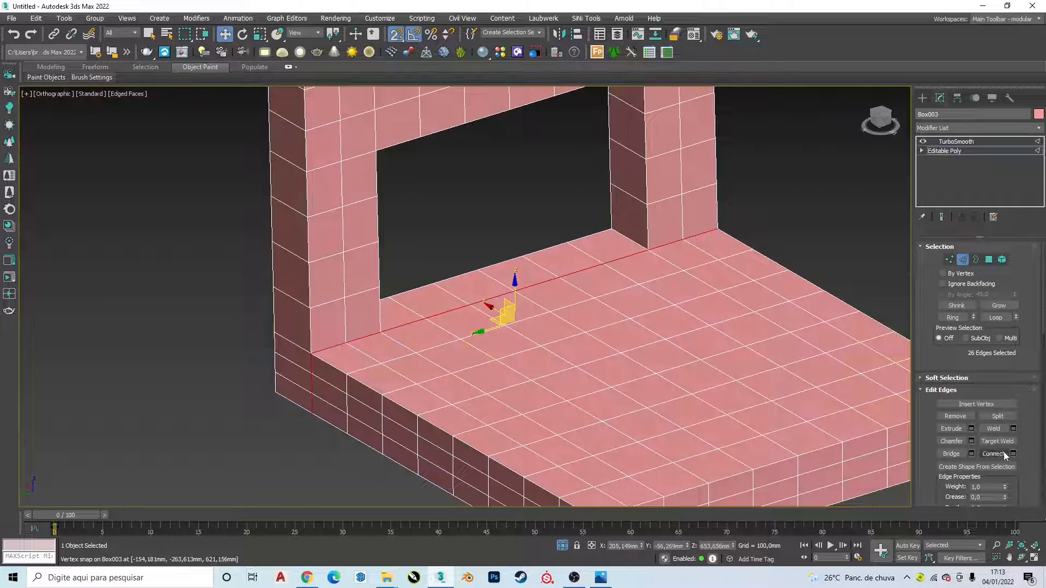
Chamfer the selected loop between seat and backrest by about 4.3 mm with 0 segments.
click(971, 440)
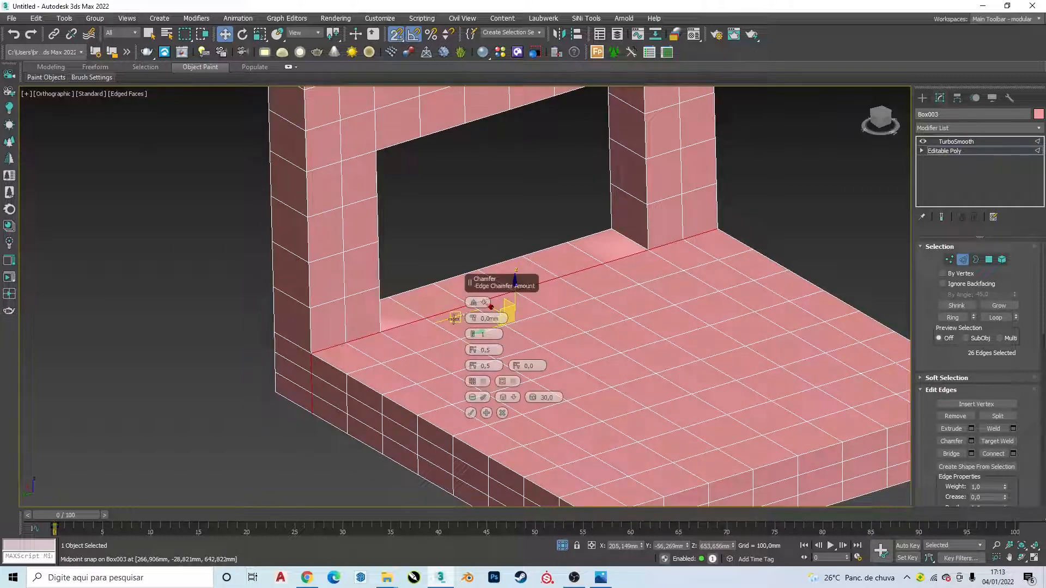
mouse_move(474, 319)
mouse_down()
mouse_move(463, 309)
mouse_move(472, 319)
mouse_up()
click(473, 338)
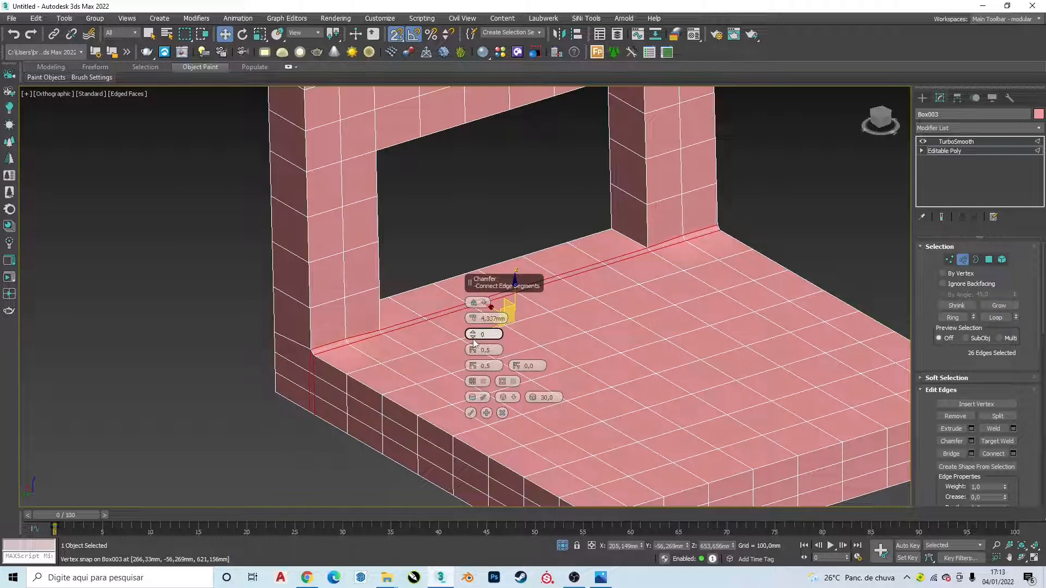
scroll(386, 332, up, 5)
click(470, 413)
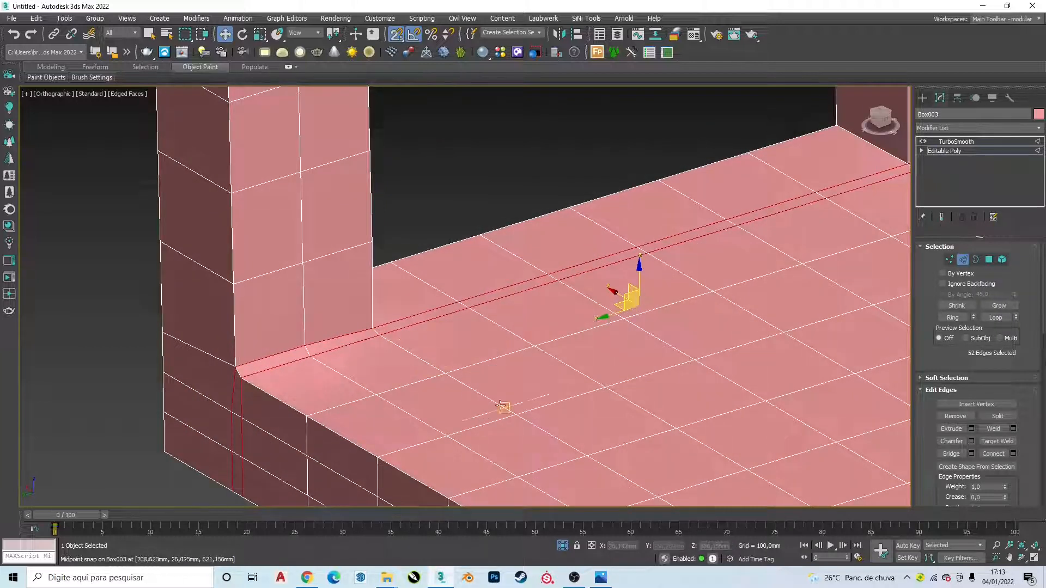
Select the full loop of narrow polygons created by the chamfer between the seat and the backrest.
click(990, 261)
click(573, 270)
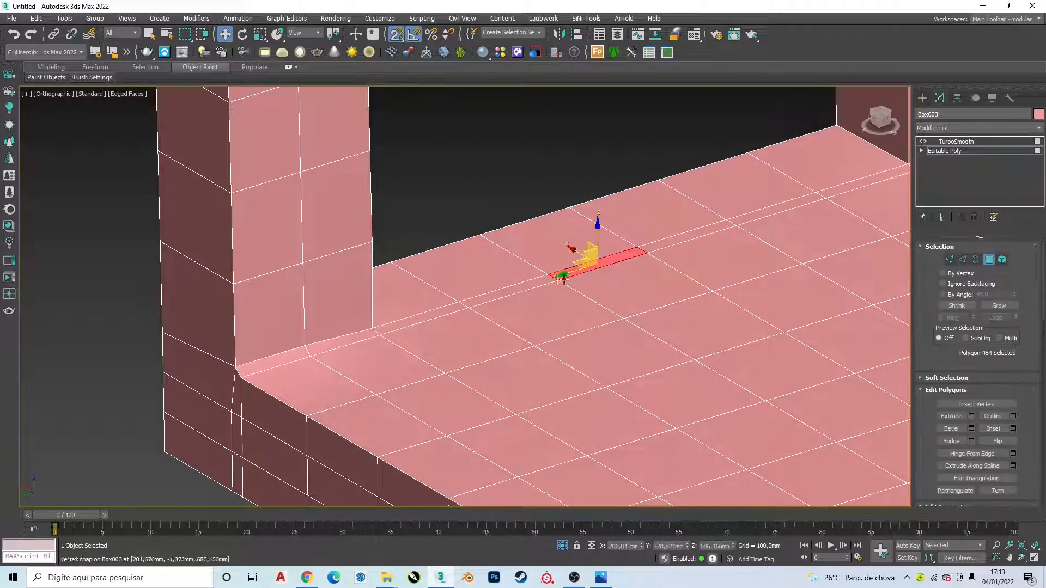
ctrl+click(530, 294)
click(521, 286)
shift+click(565, 274)
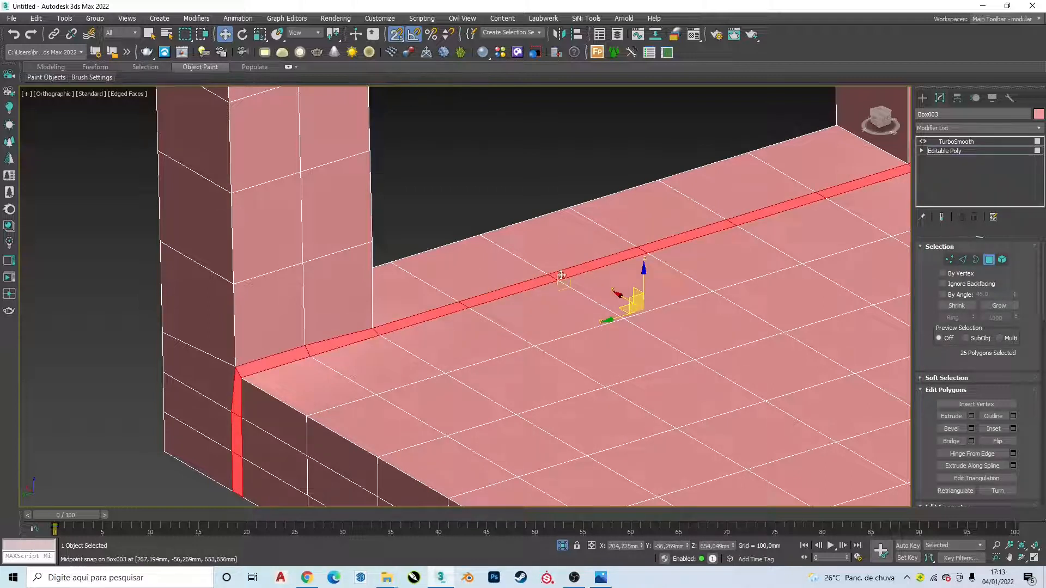
Extrude the narrow polygon loop inward with a height of -5 mm, and leave polygon editing to show the smoothed mesh.
scroll(367, 362, down, 3)
alt+middle_drag(367, 362, 421, 346)
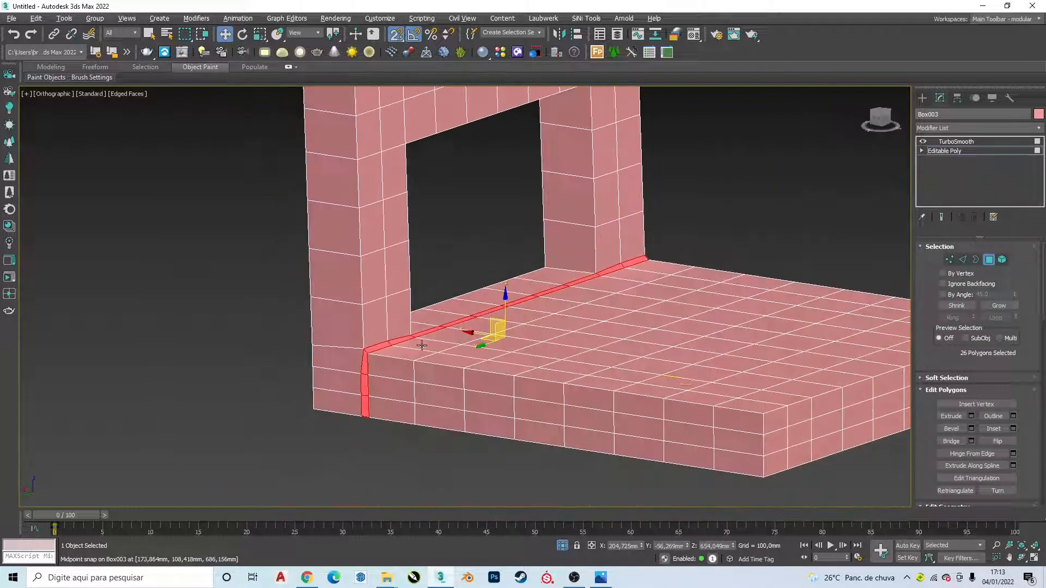
click(972, 417)
click(474, 303)
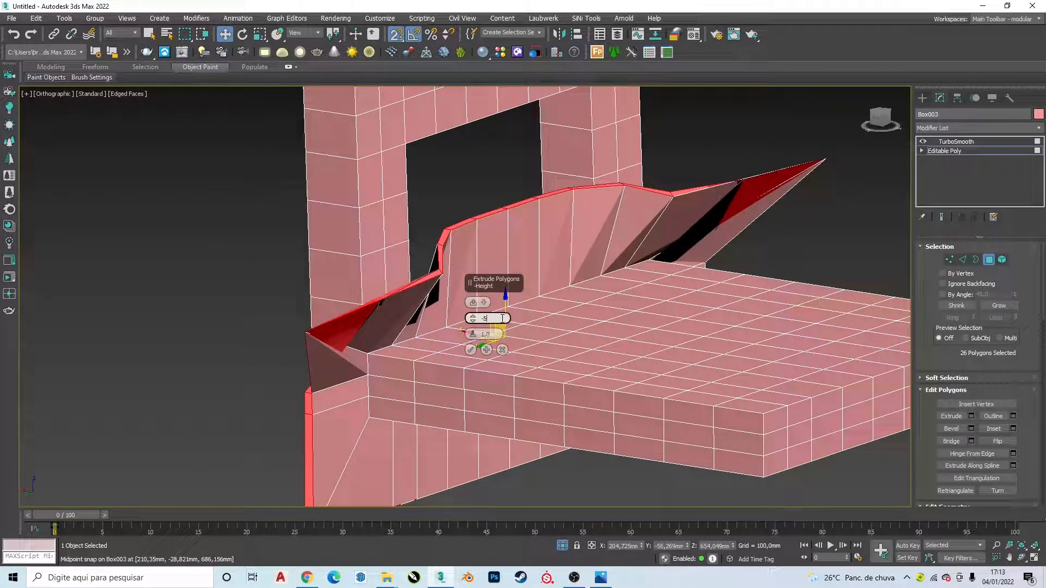
key(Return)
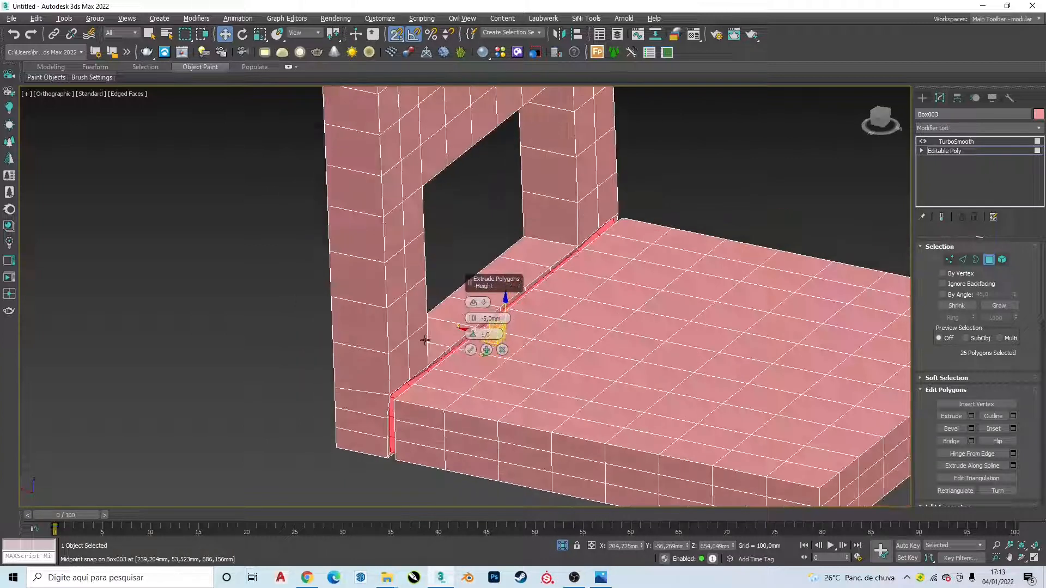
key(e)
click(470, 350)
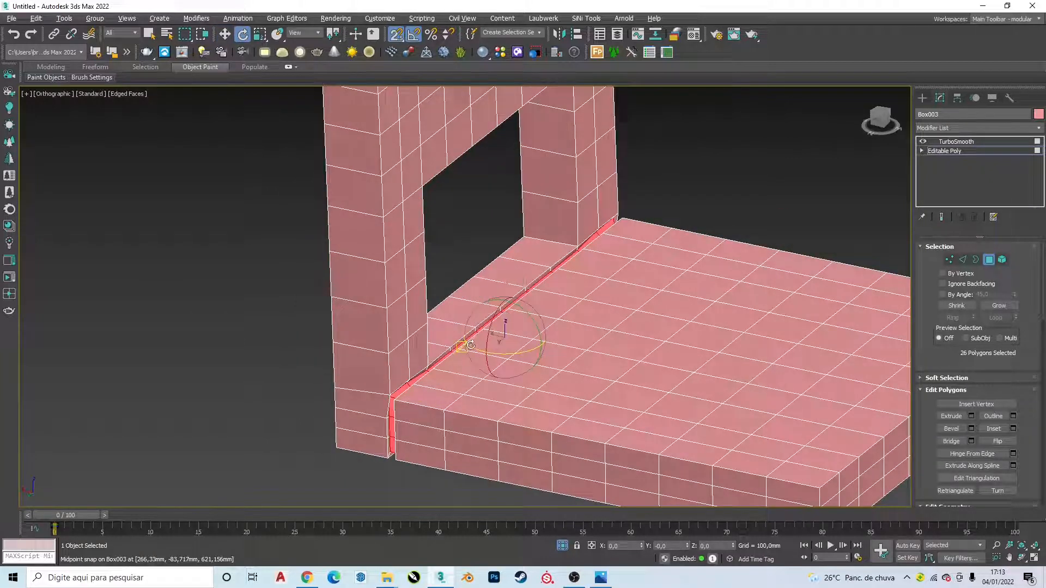
click(680, 205)
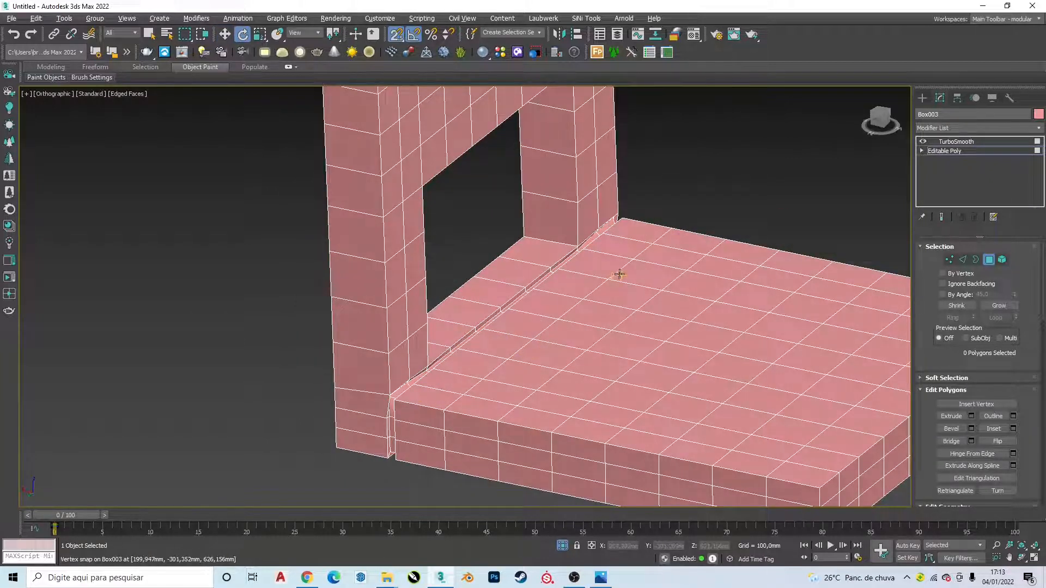
scroll(581, 285, down, 4)
click(989, 260)
click(724, 178)
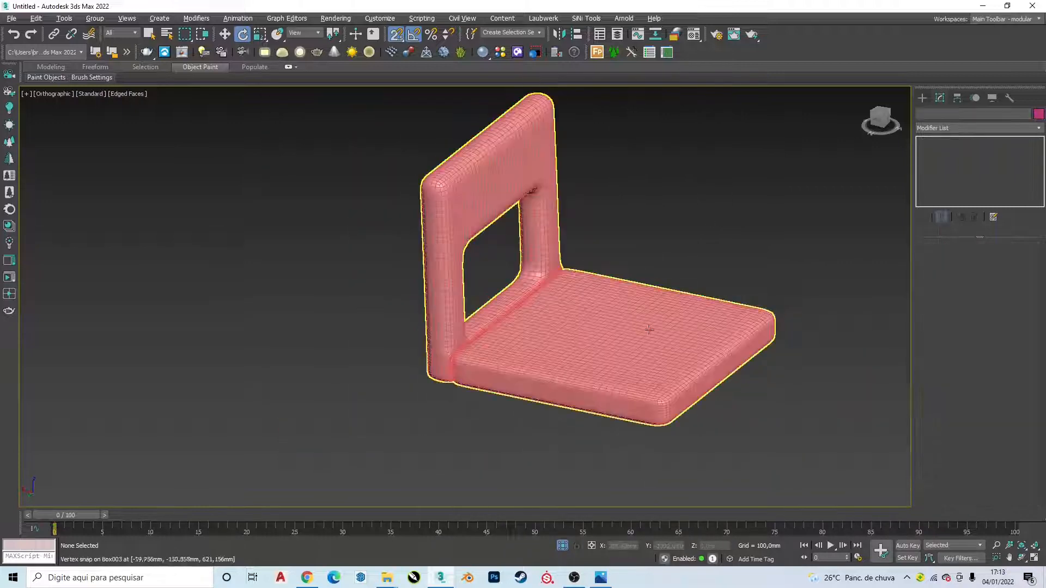